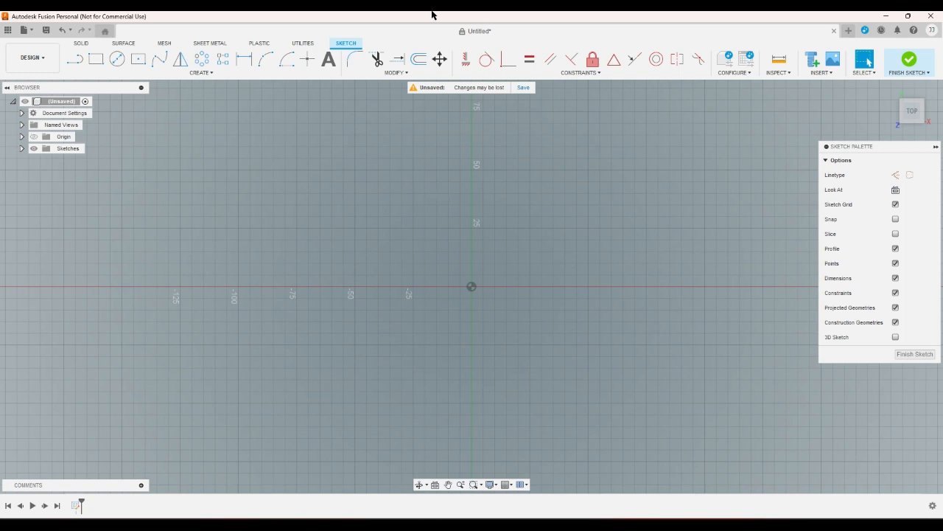
Sketch a small center-diameter circle centered on the origin.
left_click(77, 59)
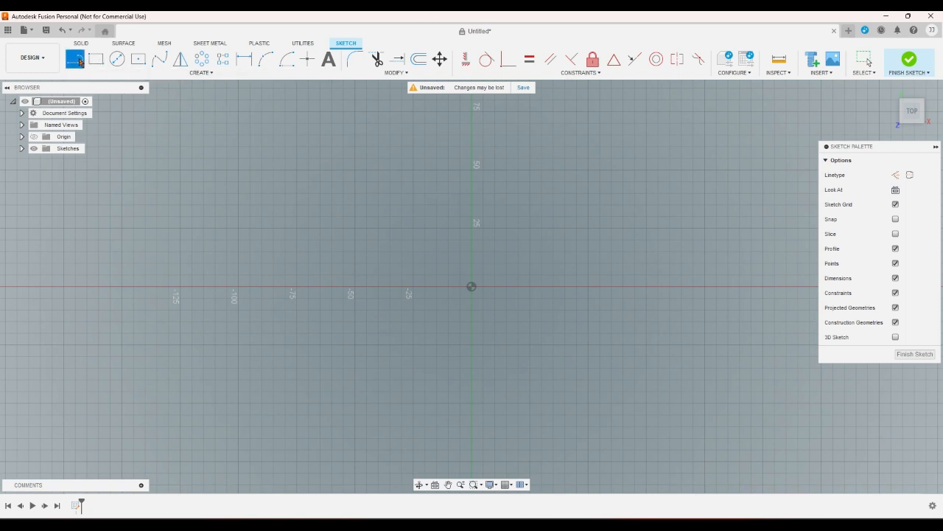
left_click(96, 59)
left_click(117, 59)
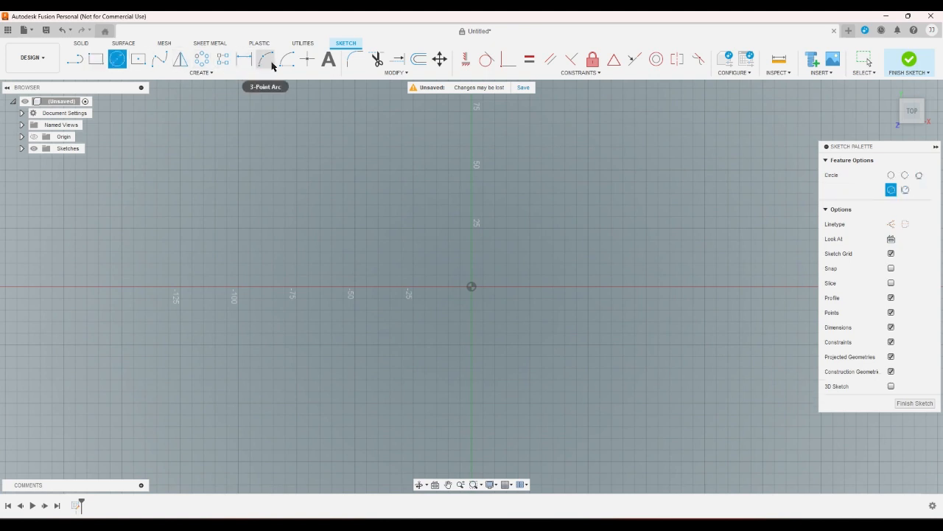
left_click(266, 59)
left_click(117, 59)
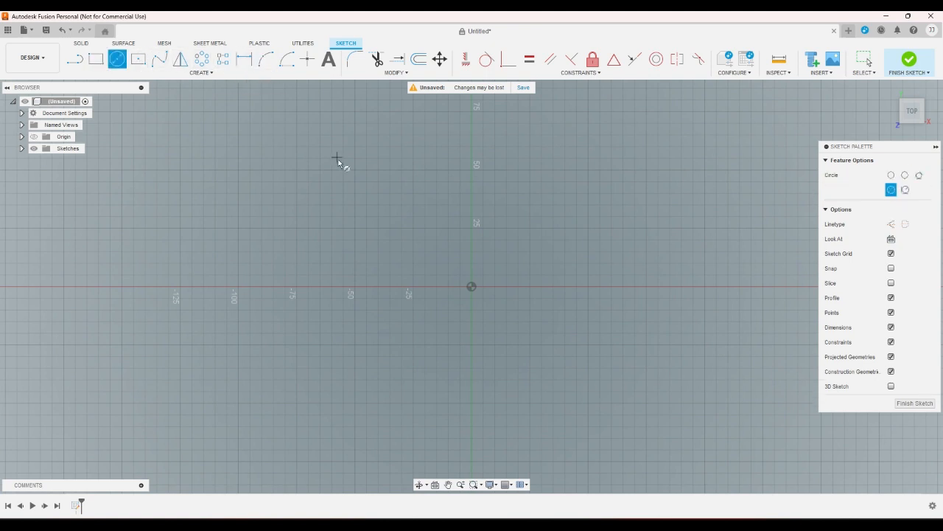
left_click(471, 286)
right_click(521, 263)
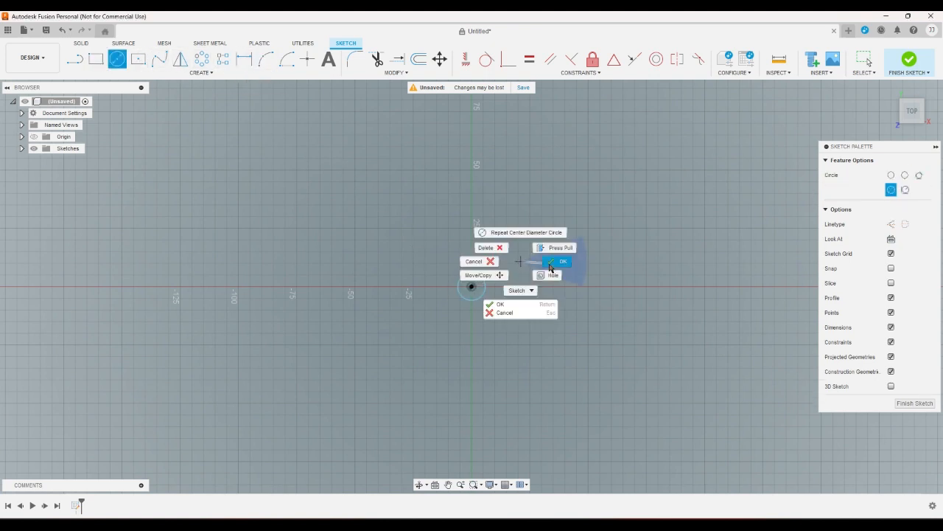
left_click(558, 263)
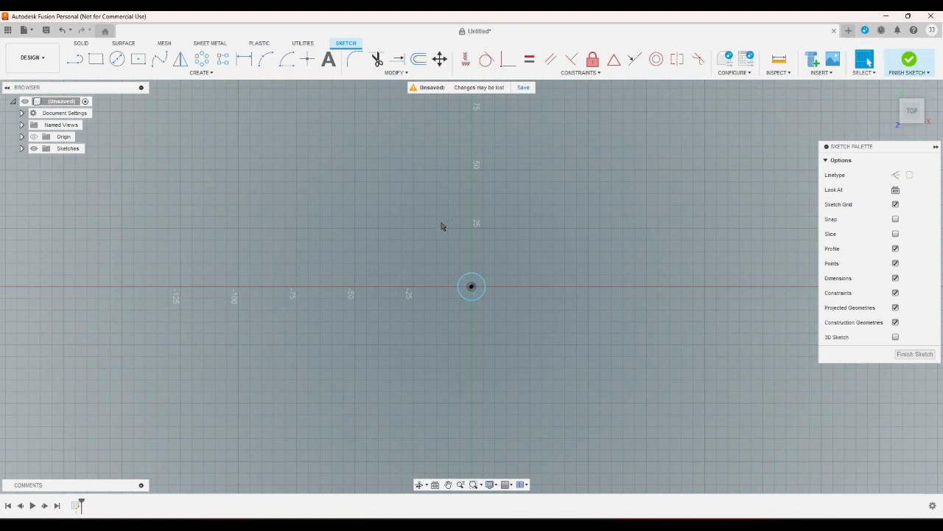
Draw a center-point arc around the origin as an upper semicircle of about 110 mm radius, with both ends on the horizontal axis.
scroll(502, 219, "down", 1)
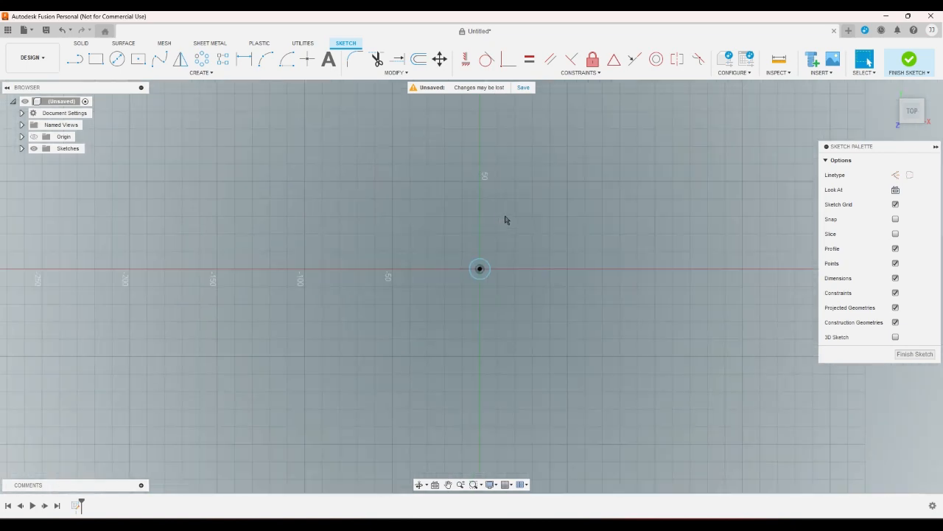
scroll(491, 232, "down", 1)
scroll(508, 202, "up", 2)
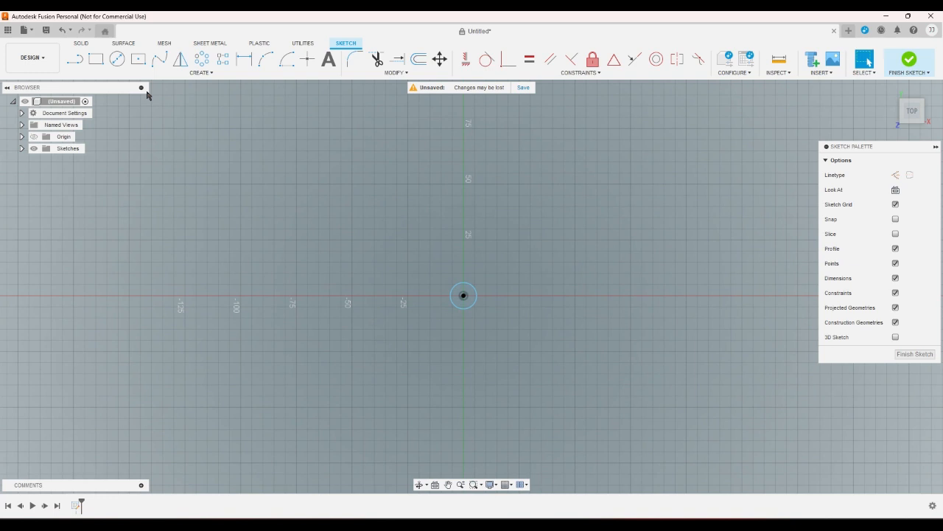
left_click(75, 59)
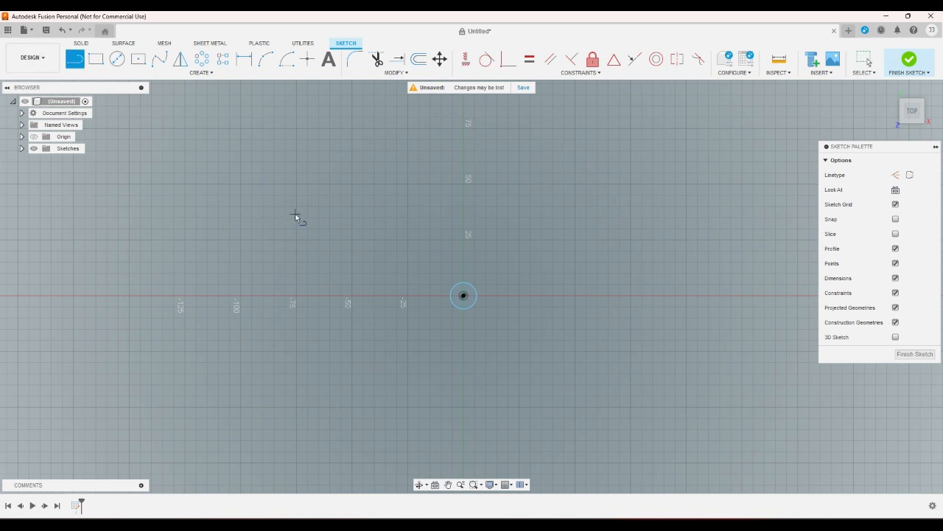
left_click(286, 59)
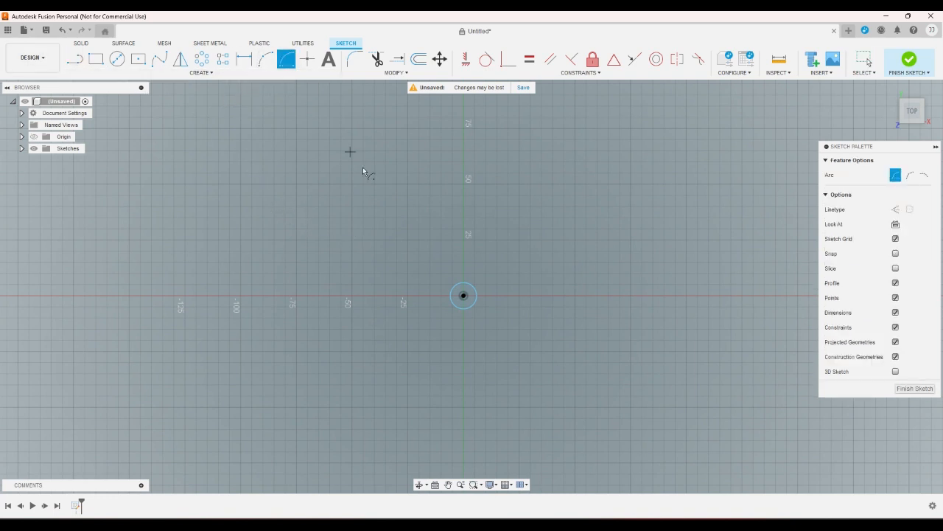
left_click(463, 296)
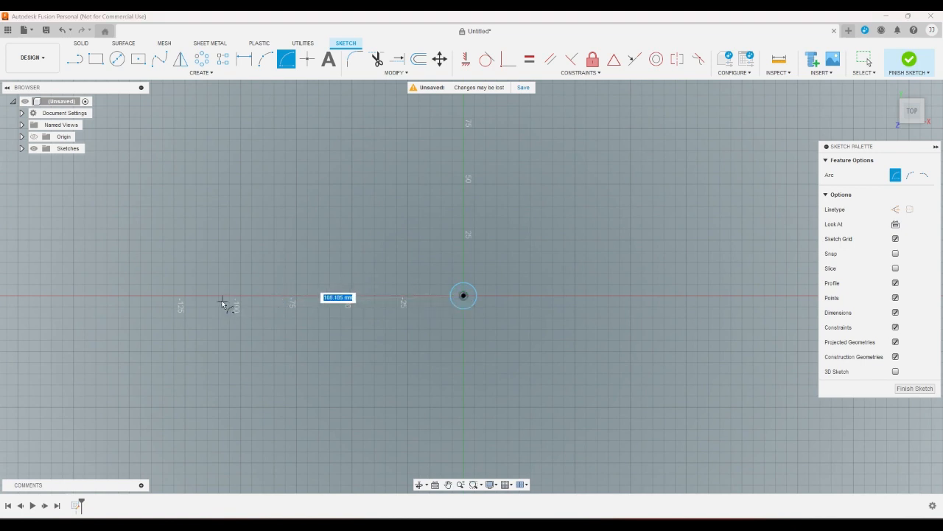
left_click(218, 295)
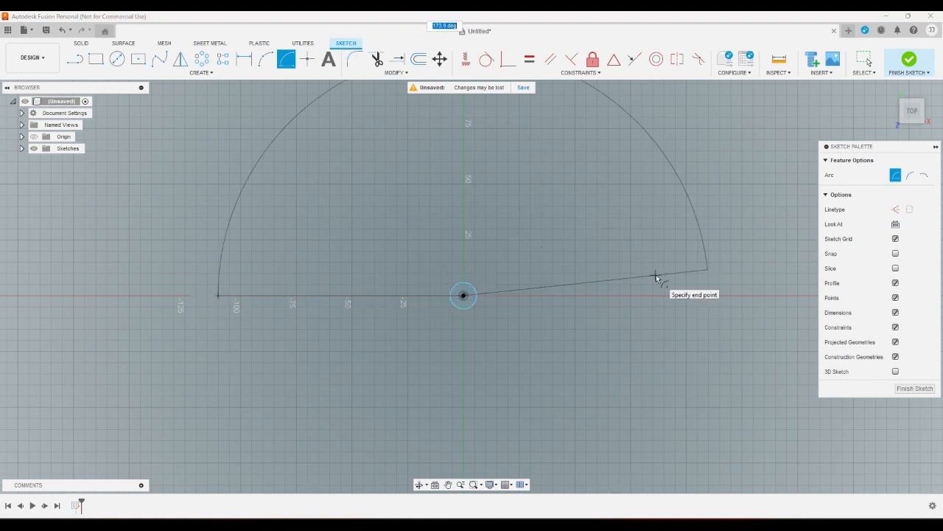
left_click(708, 296)
right_click(610, 274)
key("Escape")
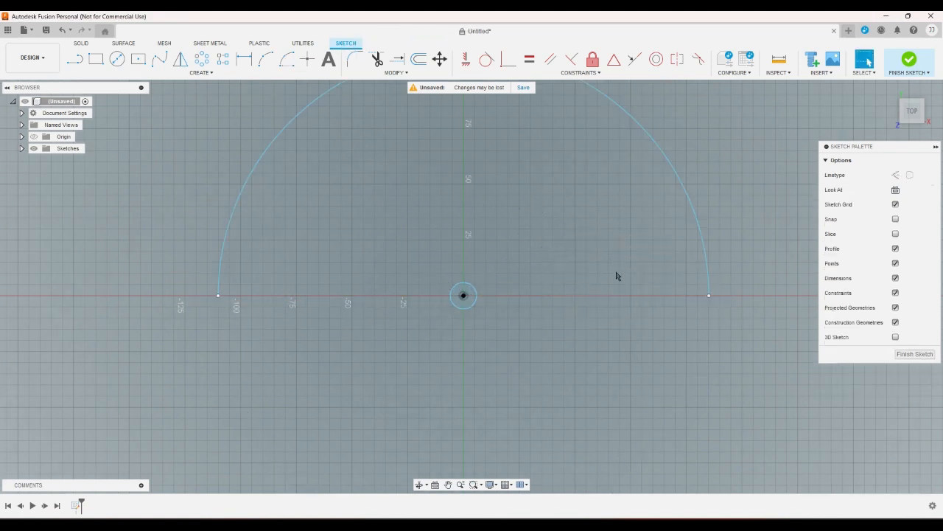
Dimension the semicircular arc's radius as 110 mm.
scroll(552, 321, "down", 3)
scroll(545, 246, "up", 1)
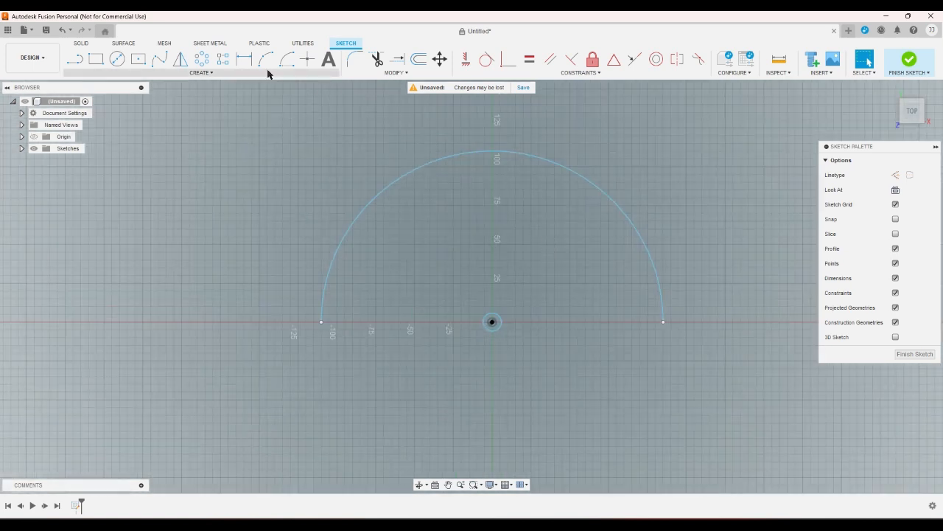
left_click(243, 59)
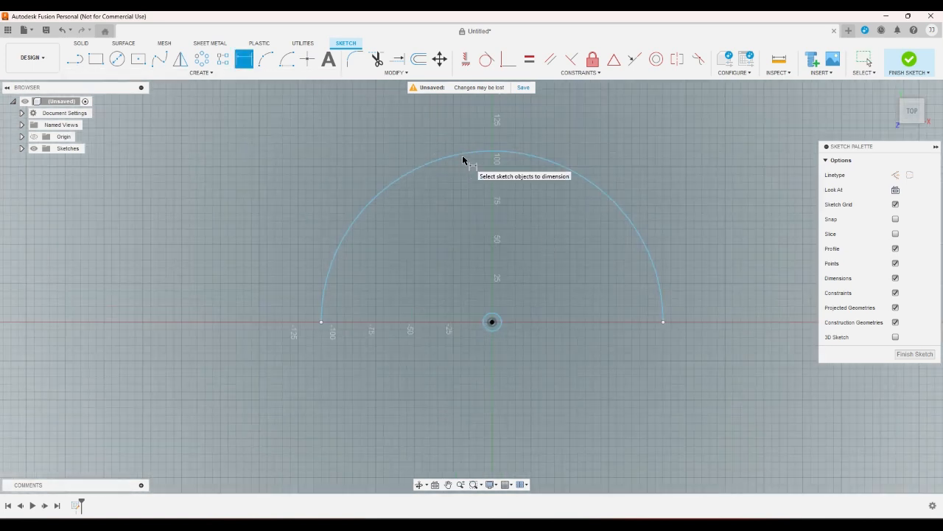
left_click(463, 158)
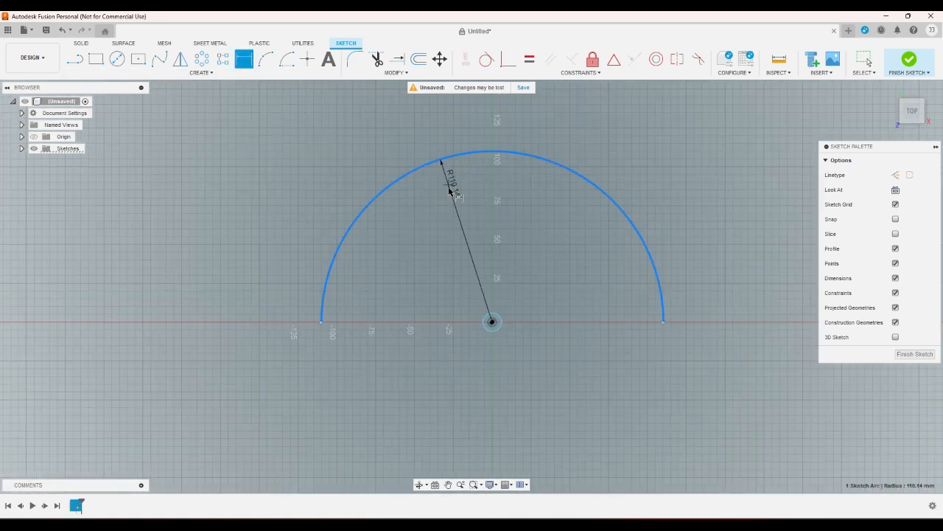
left_click(405, 282)
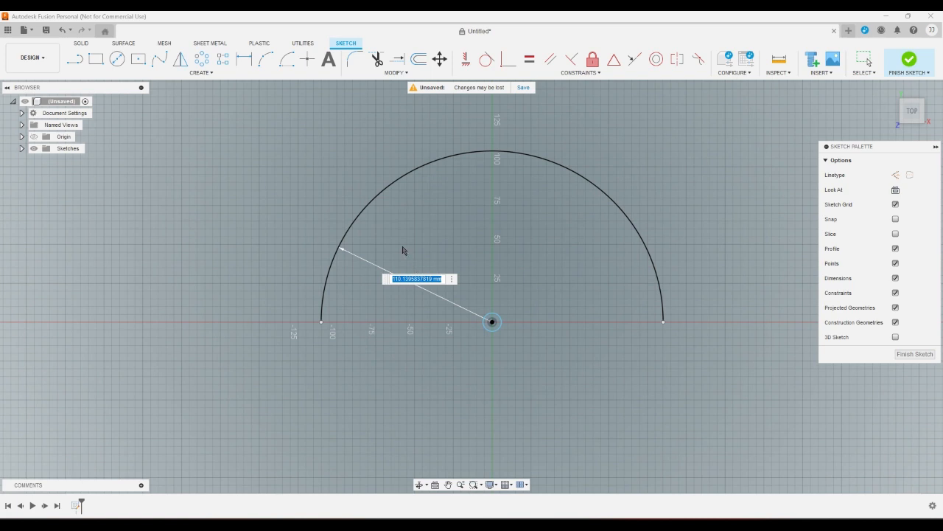
type("110")
key("Return")
Close the semicircle with a straight line joining the two endpoints of the arc.
scroll(402, 244, "down", 2)
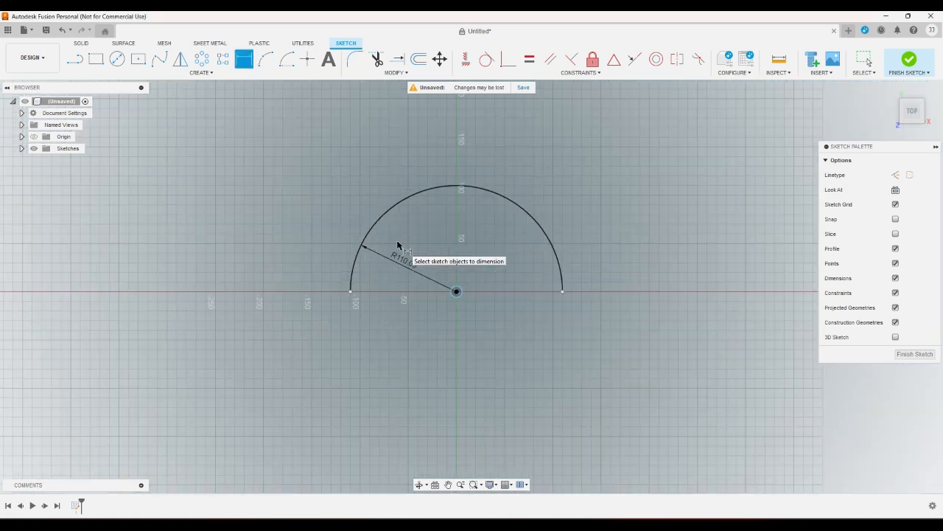
left_click(74, 59)
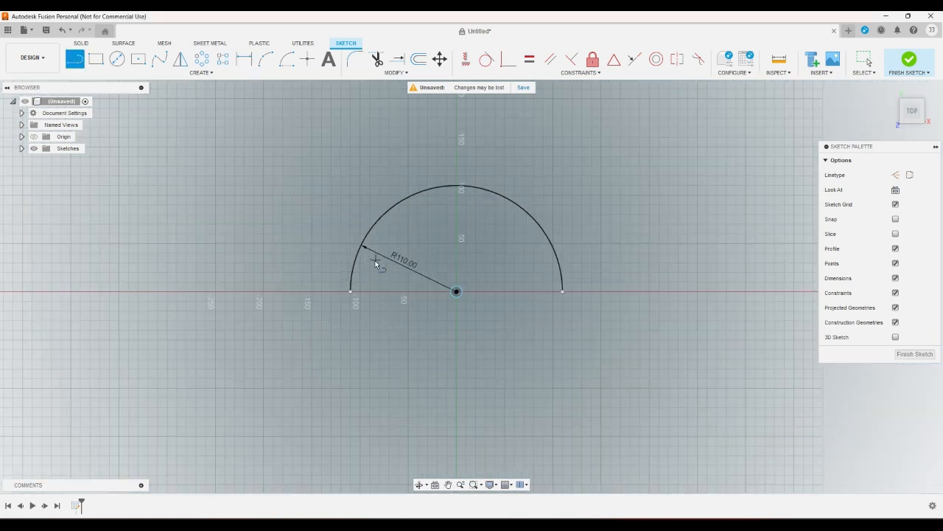
scroll(371, 271, "up", 3)
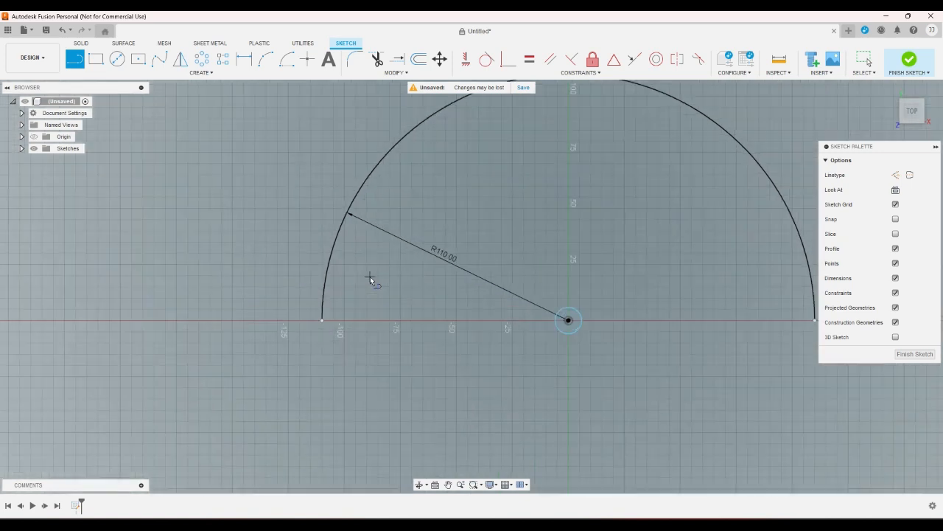
left_click(323, 321)
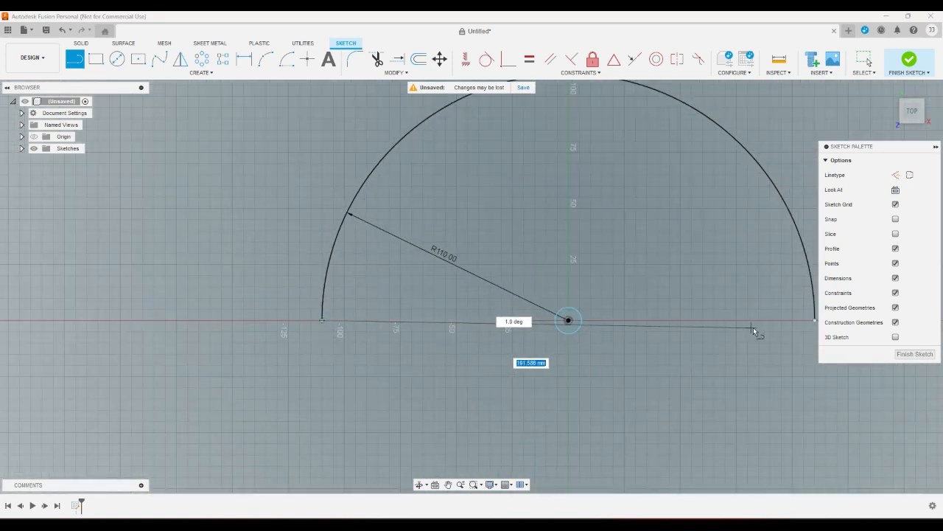
left_click(813, 321)
scroll(619, 353, "down", 3)
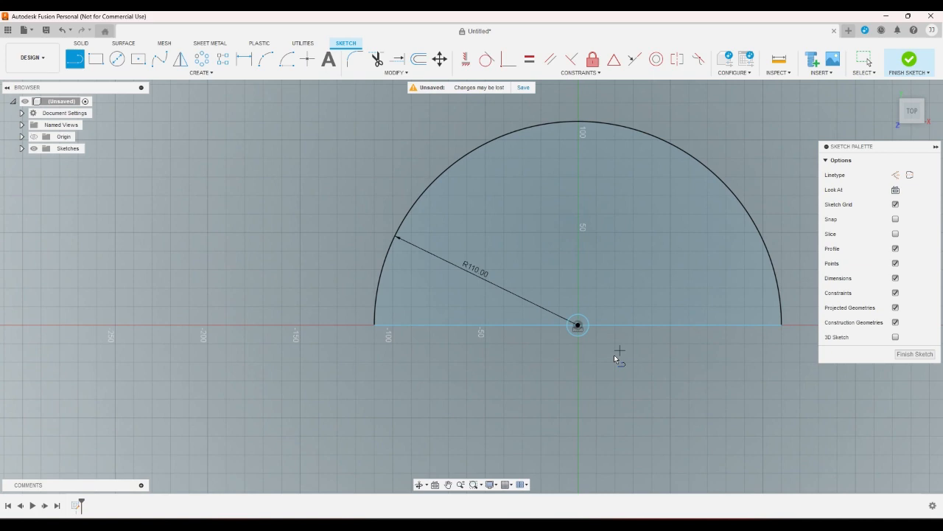
right_click(433, 359)
left_click(362, 363)
scroll(552, 358, "down", 2)
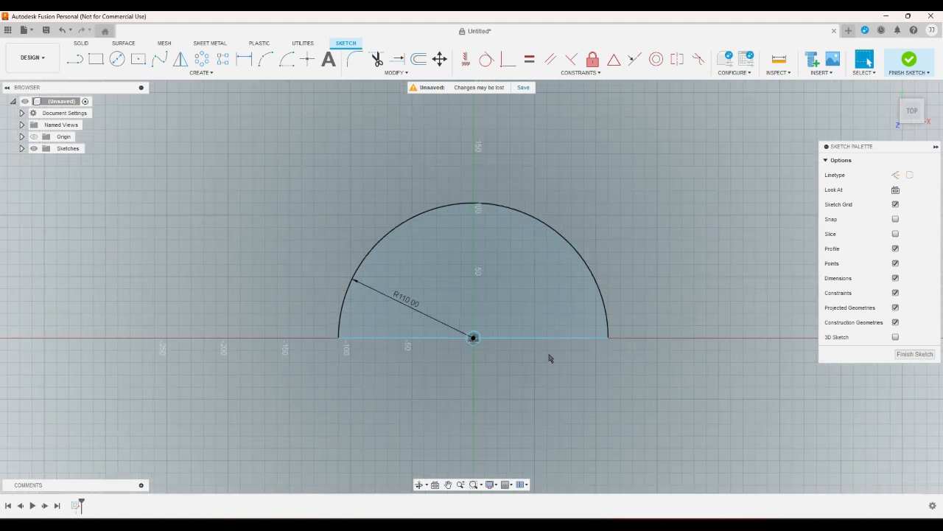
scroll(428, 316, "up", 3)
scroll(448, 325, "down", 2)
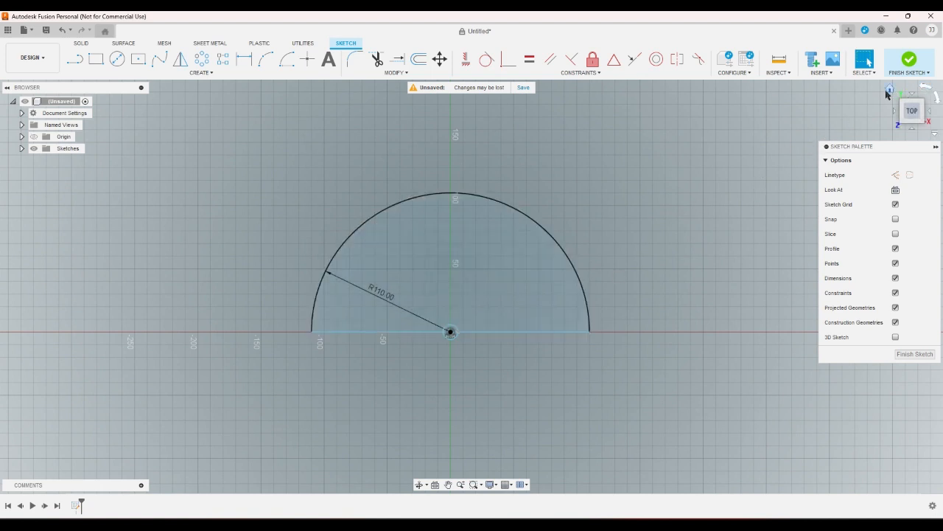
left_click(243, 59)
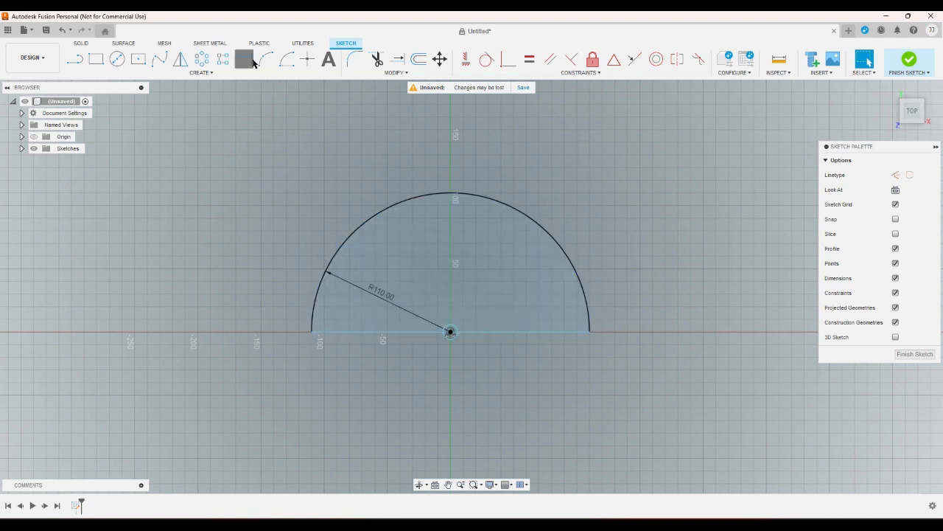
left_click(372, 332)
right_click(374, 354)
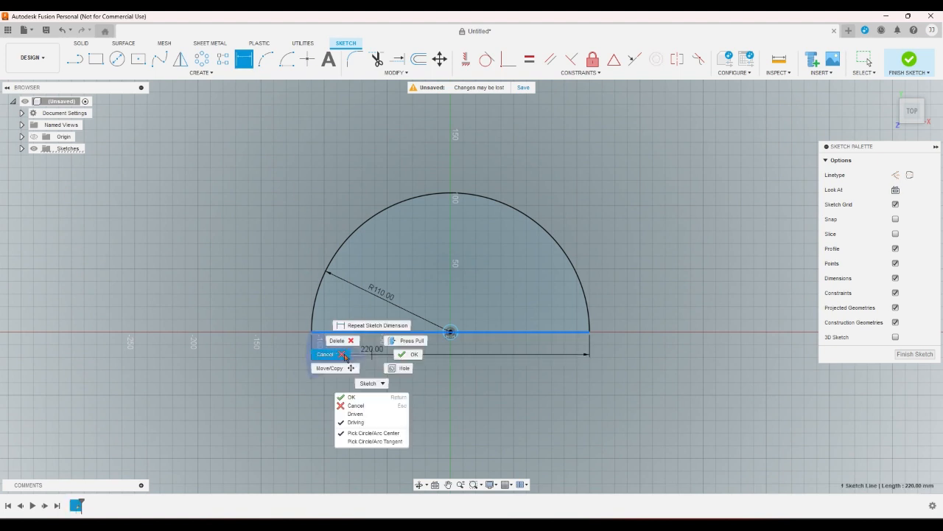
left_click(353, 376)
left_click(353, 376)
scroll(451, 318, "up", 2)
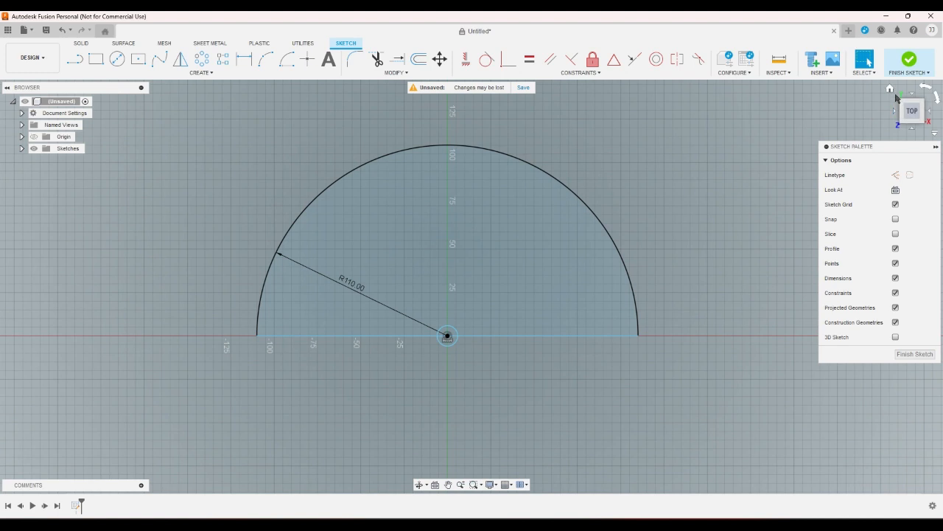
scroll(204, 132, "up", 1)
scroll(177, 140, "down", 1)
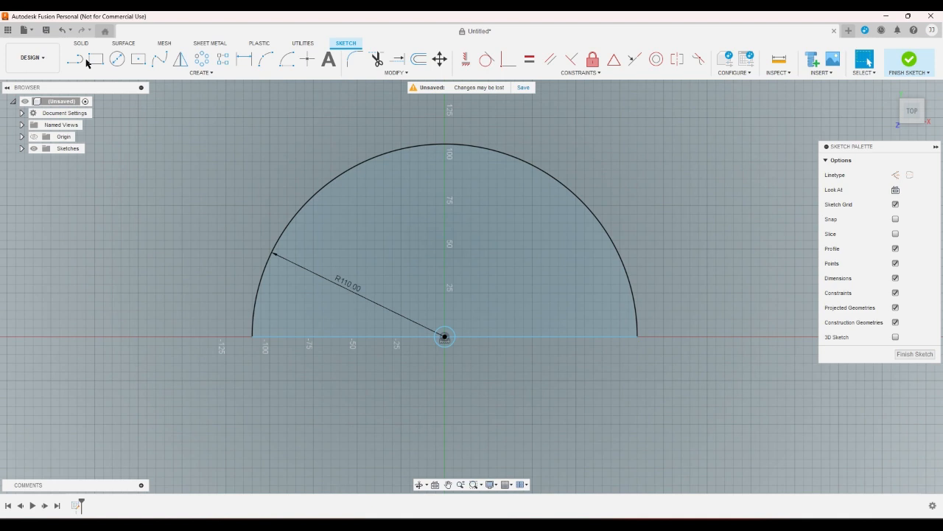
left_click(86, 62)
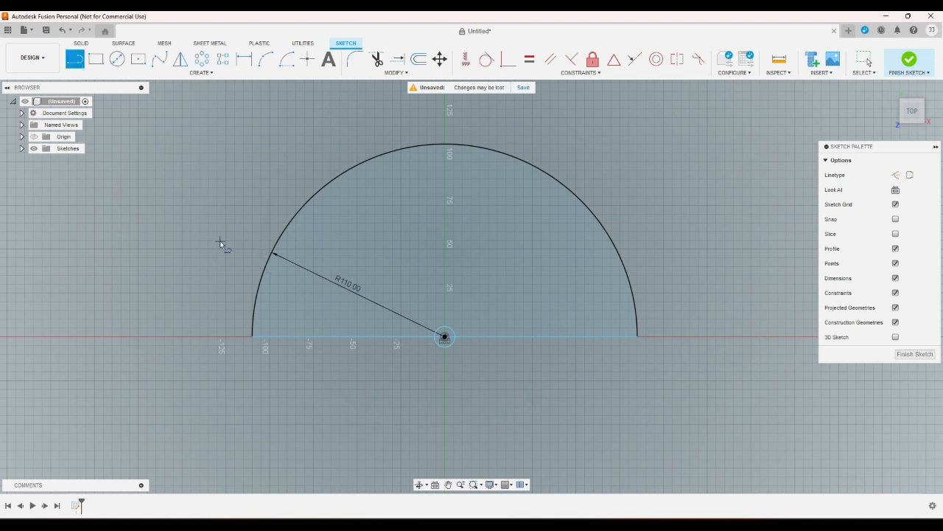
left_click(265, 59)
scroll(353, 255, "up", 2)
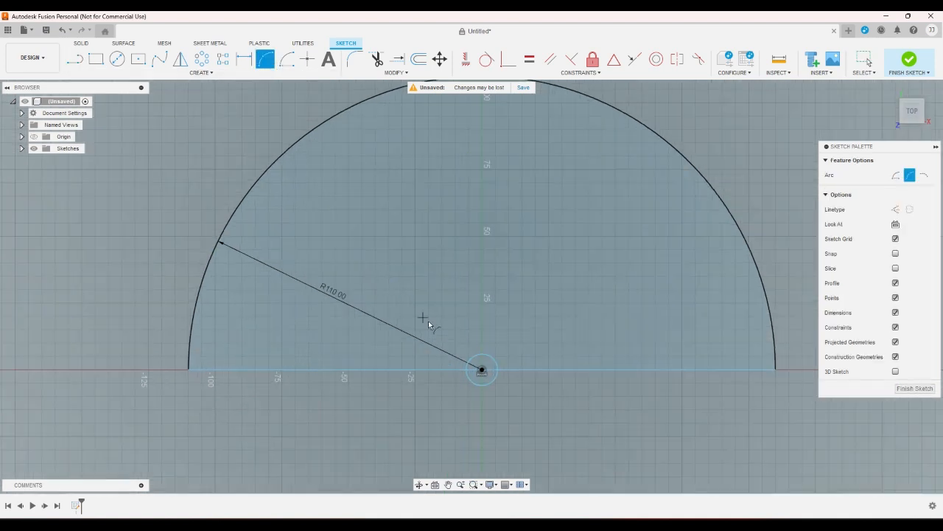
left_click(482, 370)
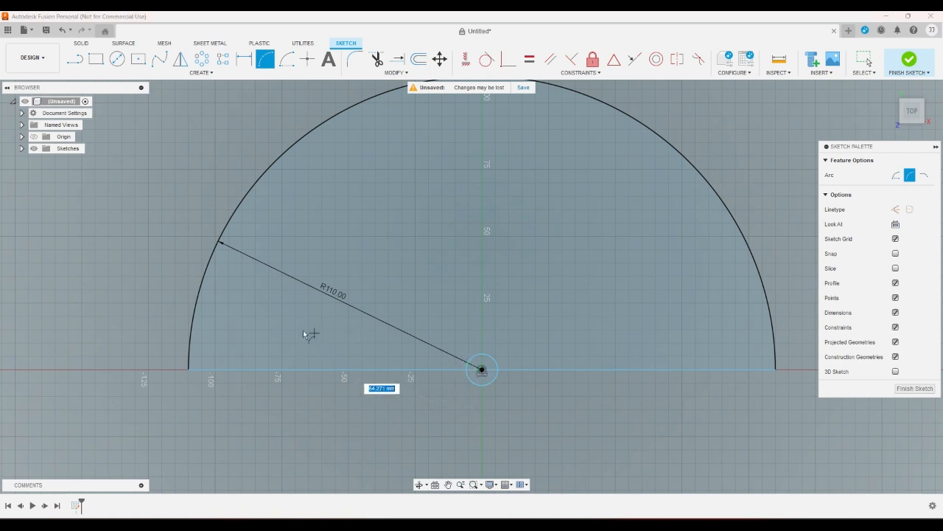
left_click(234, 307)
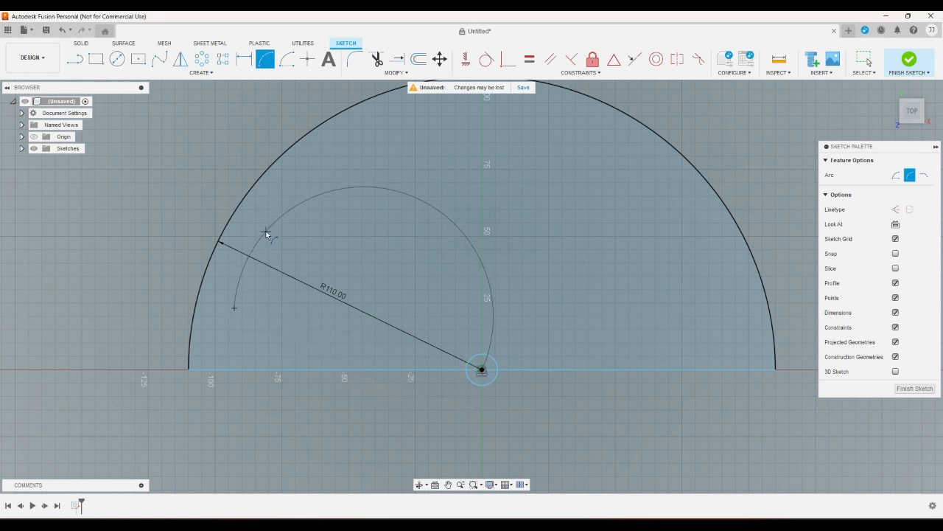
right_click(266, 231)
left_click(233, 231)
Draw a short center-point arc around the origin, just inside the left part of the 110 mm semicircle.
left_click(287, 59)
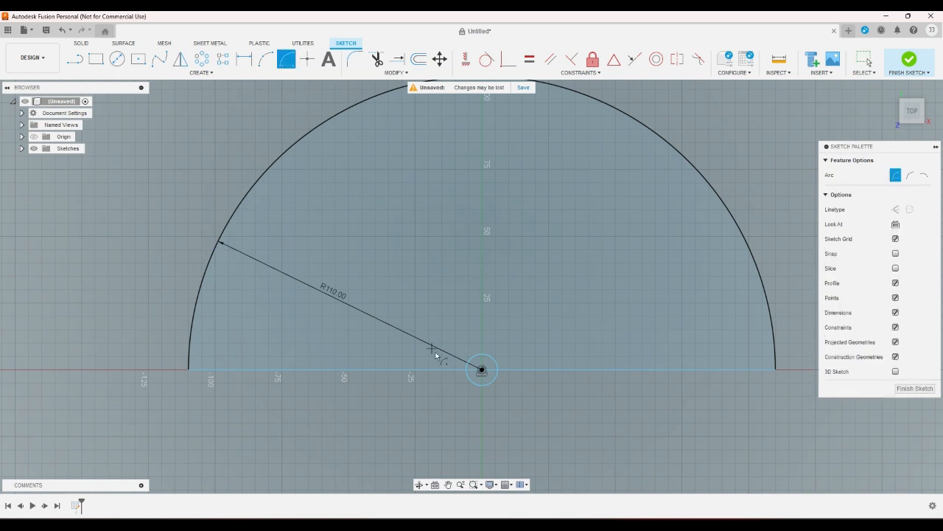
left_click(482, 369)
left_click(222, 285)
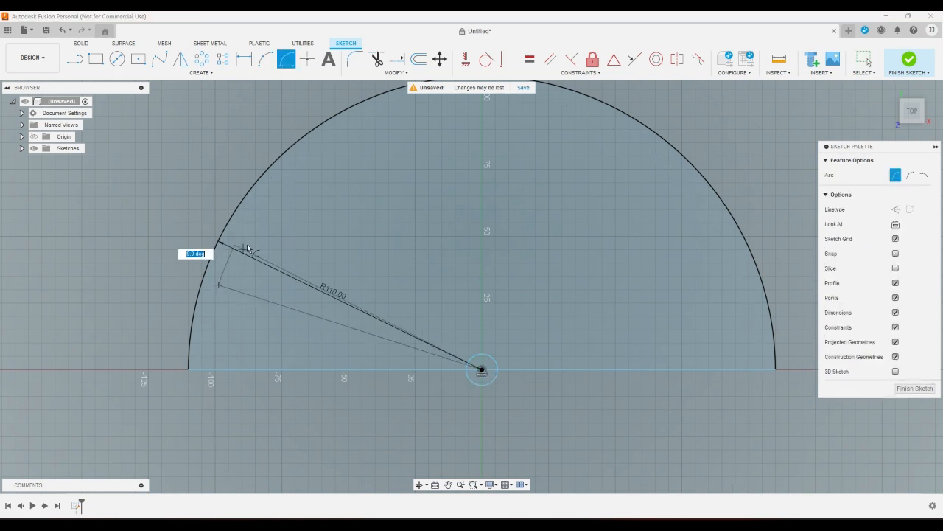
left_click(306, 204)
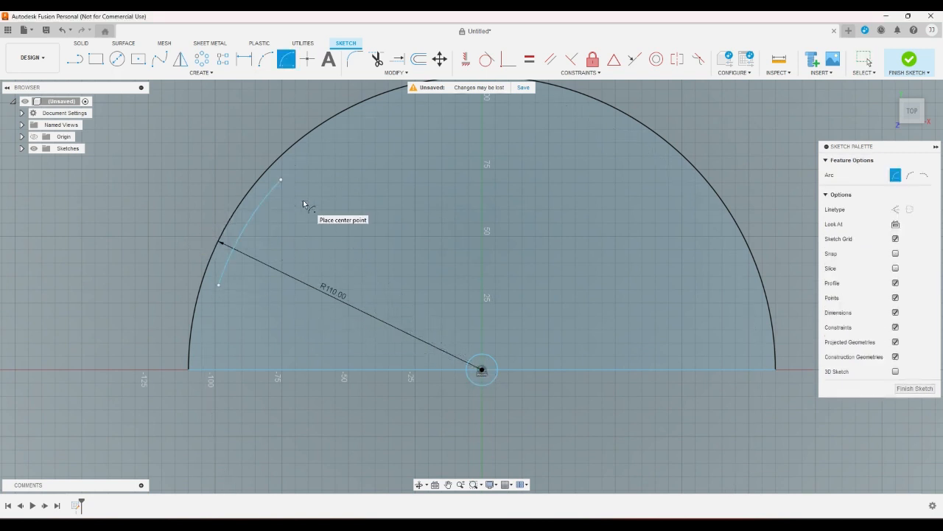
Draw a second short center-point arc around the origin, slightly inside and roughly parallel to the first short arc.
left_click(482, 370)
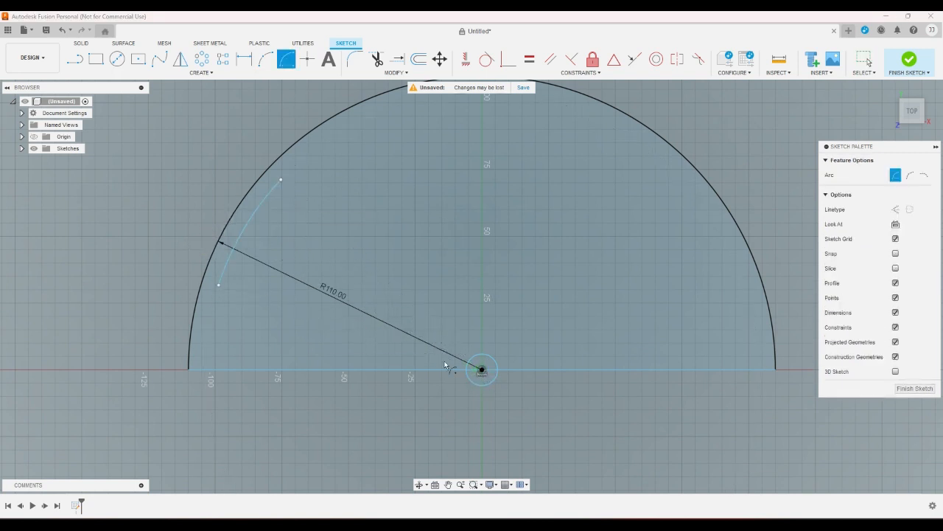
left_click(238, 294)
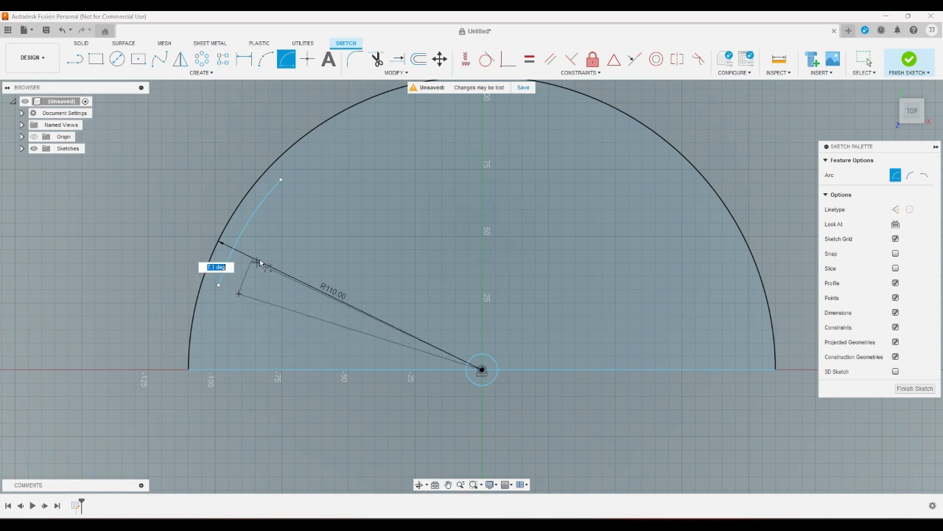
left_click(303, 202)
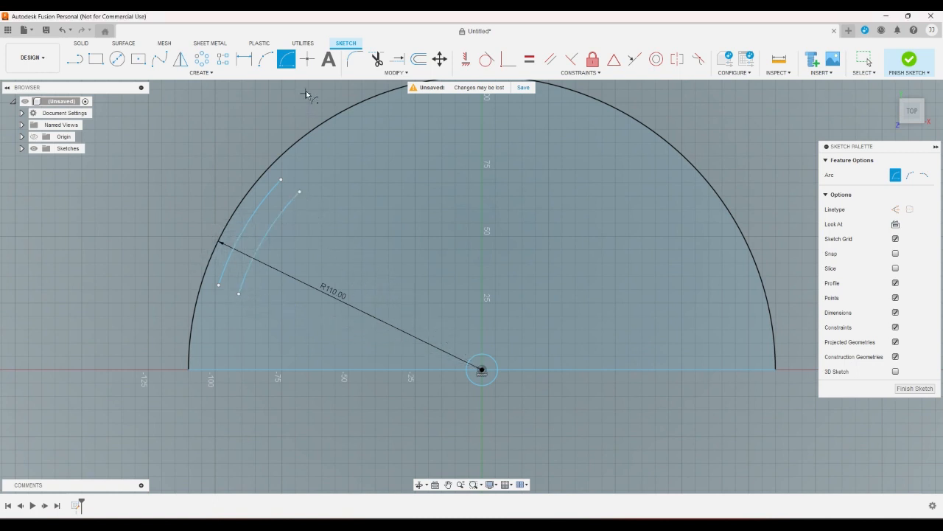
Offset the inner short arc toward the origin by about 3.3 mm.
left_click(419, 59)
left_click(291, 202)
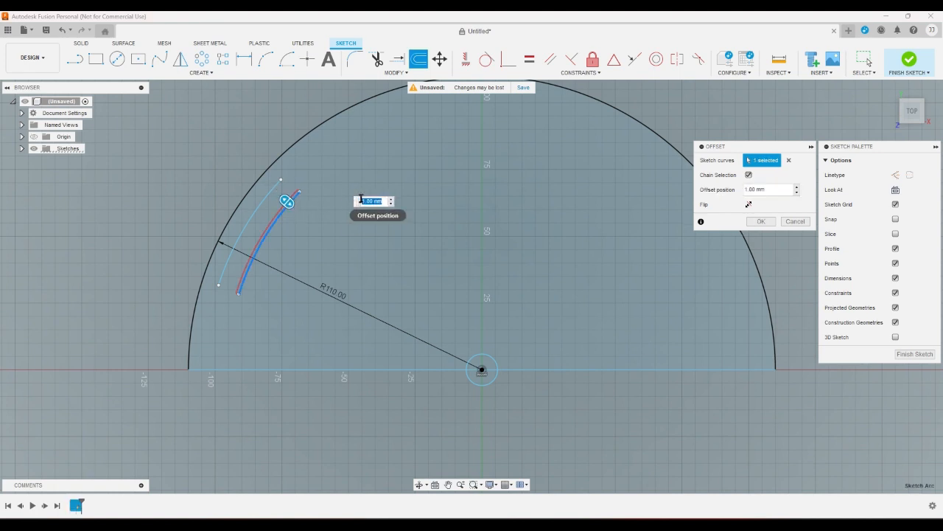
left_click_drag(287, 204, 299, 210)
key("Return")
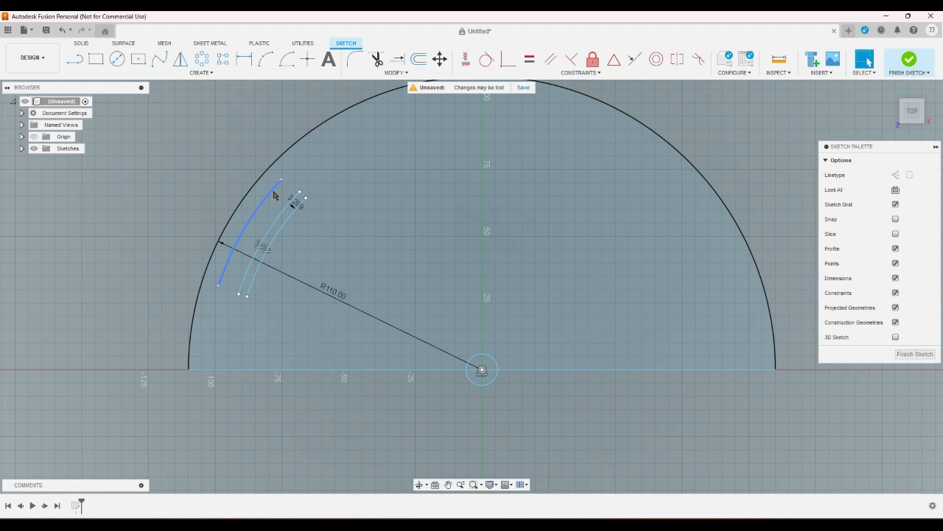
Offset the outer short arc outward toward the semicircle by about 3.4 mm.
left_click(419, 59)
left_click(278, 191)
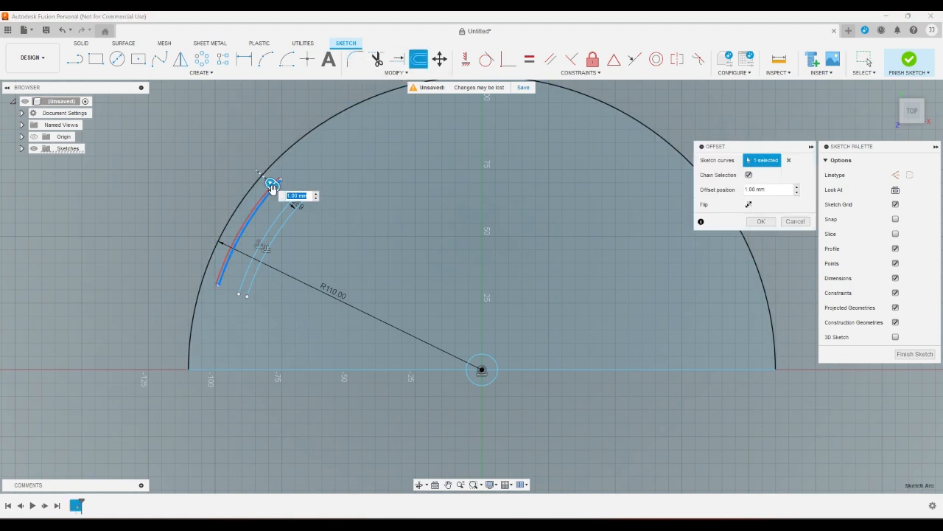
key("Return")
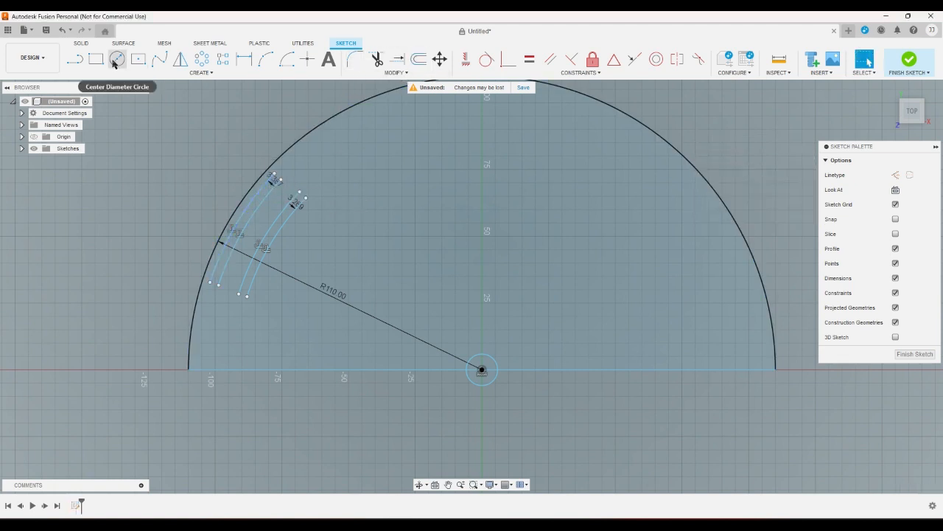
Close both offset arc pairs into curved bands with short straight lines across their upper and lower ends.
key("l")
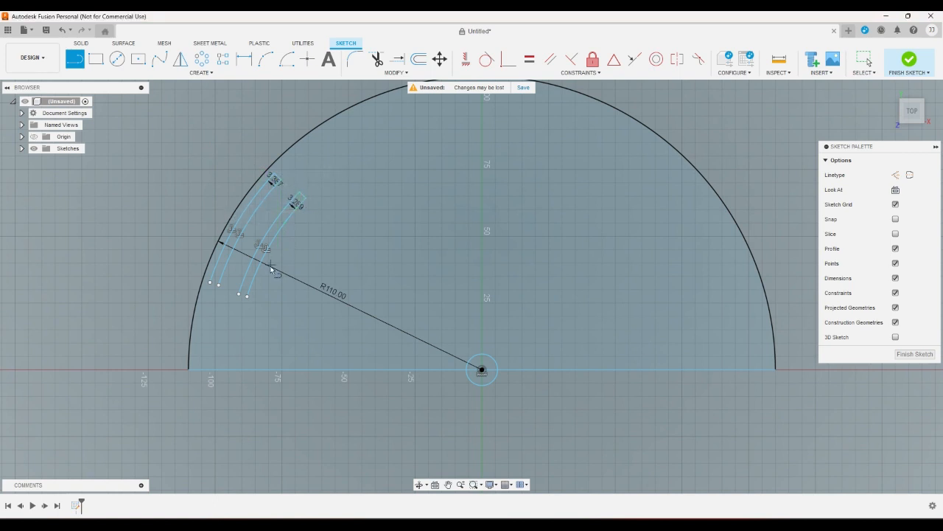
left_click(239, 294)
key("Escape")
Draw two very short center-point arcs around the origin below the bands, one near the semicircle and one at about 91 mm radius.
left_click(267, 62)
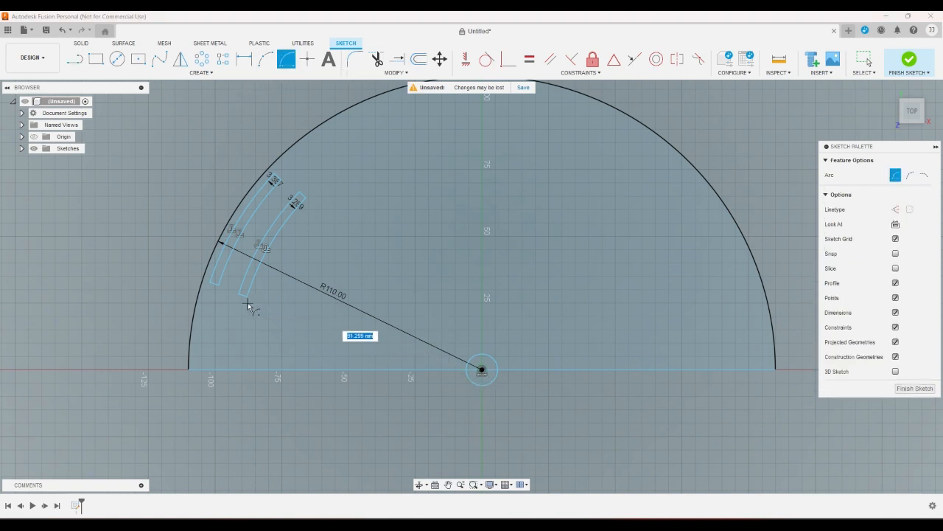
left_click(208, 290)
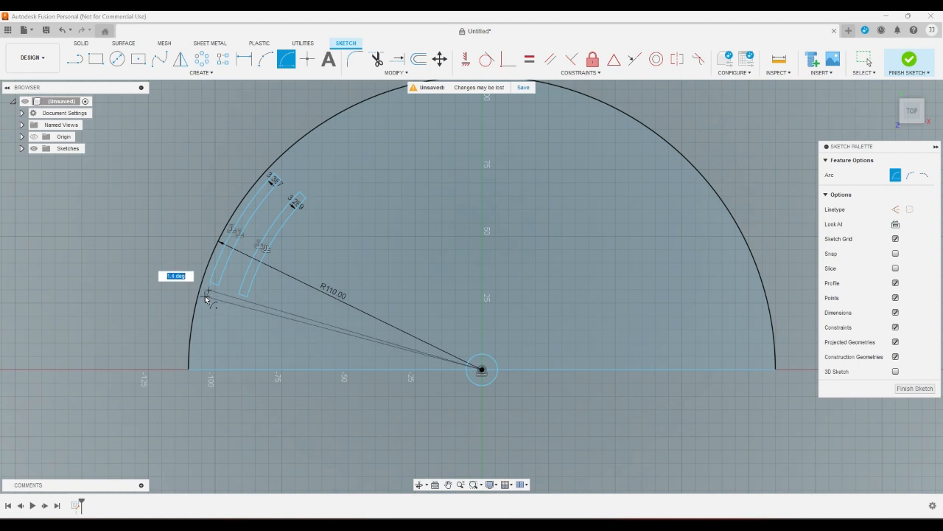
left_click(204, 303)
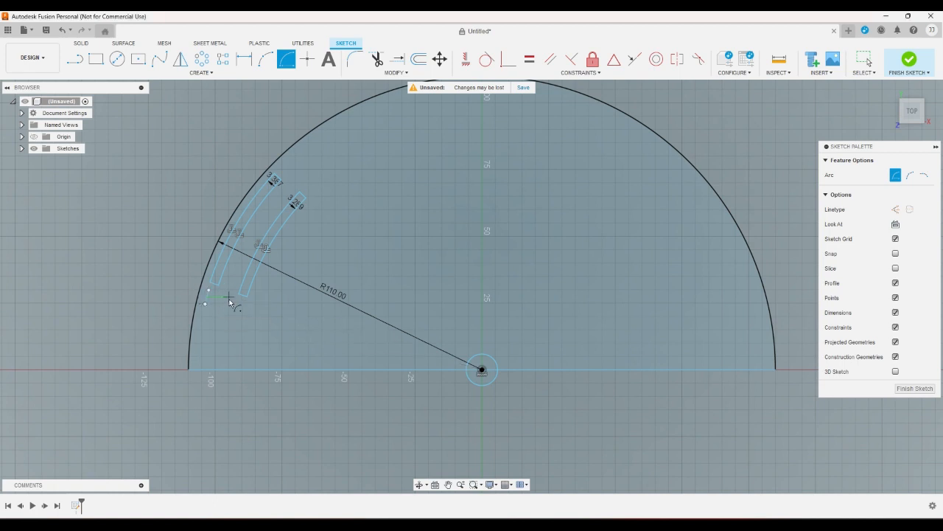
left_click(482, 369)
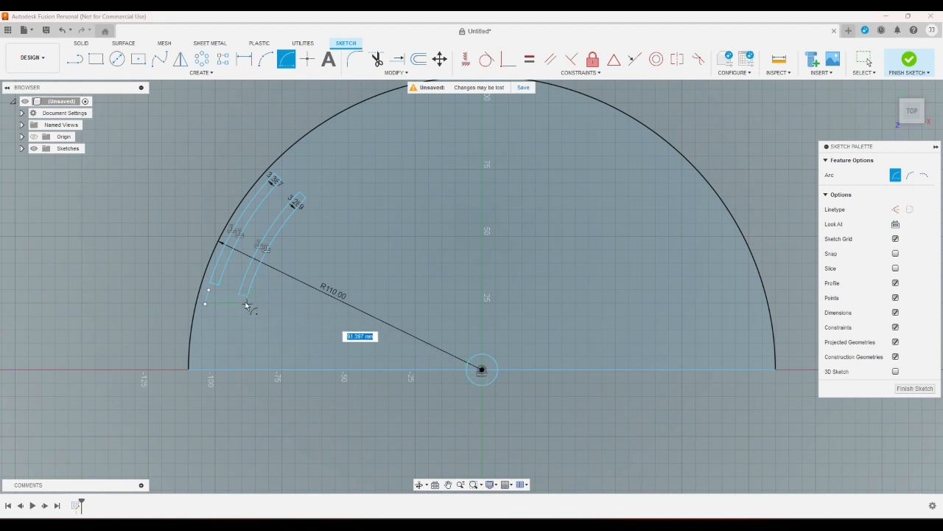
left_click(244, 303)
left_click(244, 311)
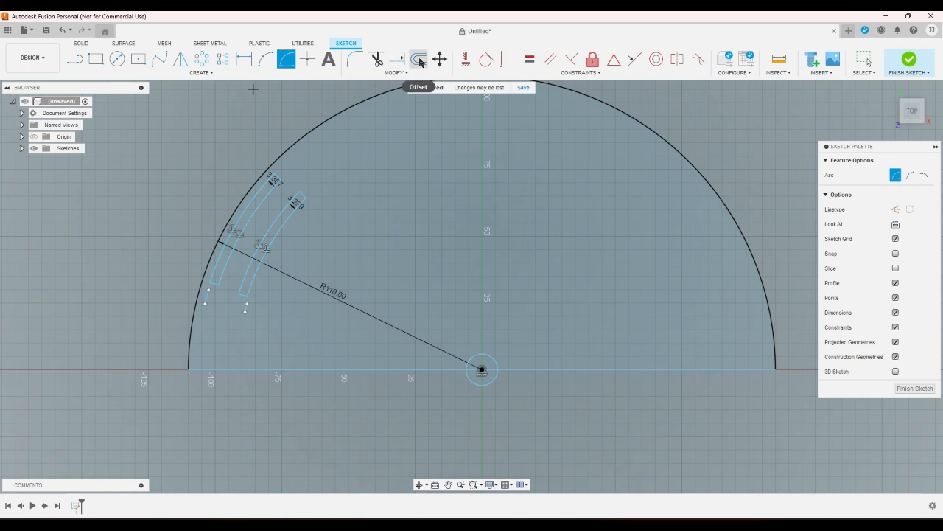
Connect the upper and lower ends of the two very short arcs with straight lines to form a closed wedge.
left_click(74, 60)
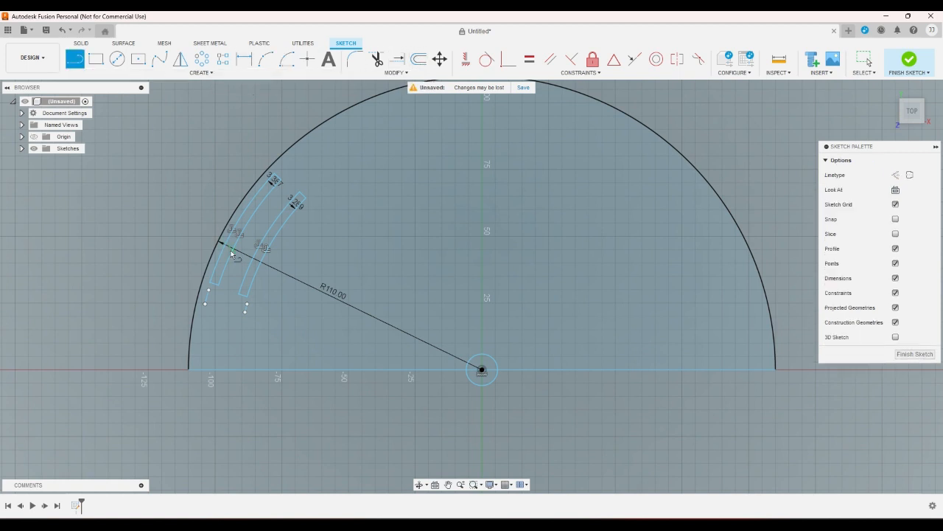
scroll(228, 247, "up", 3)
left_click(256, 331)
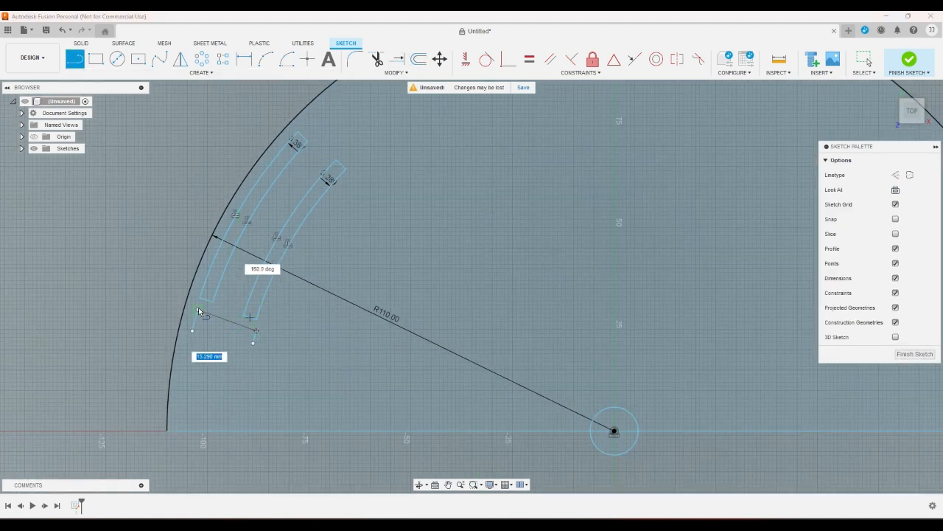
double_click(197, 310)
left_click(253, 344)
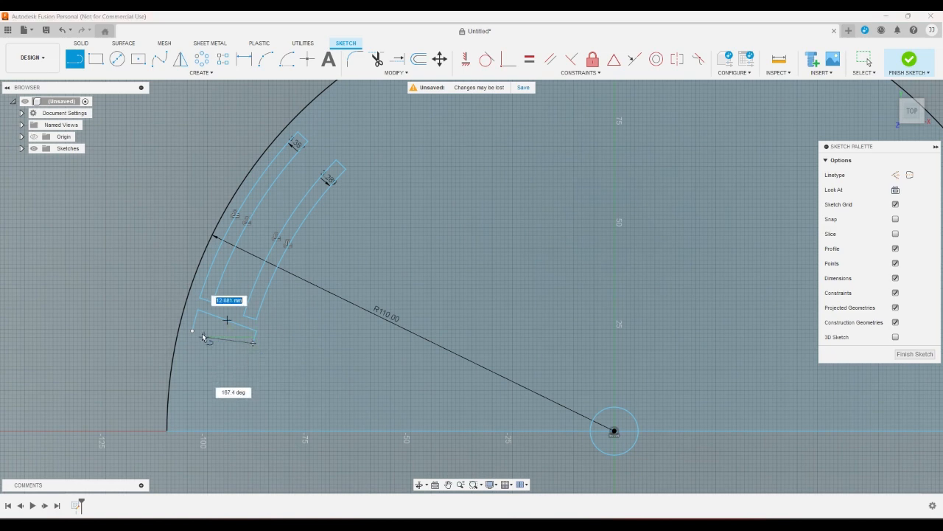
left_click(193, 331)
right_click(215, 325)
left_click(244, 326)
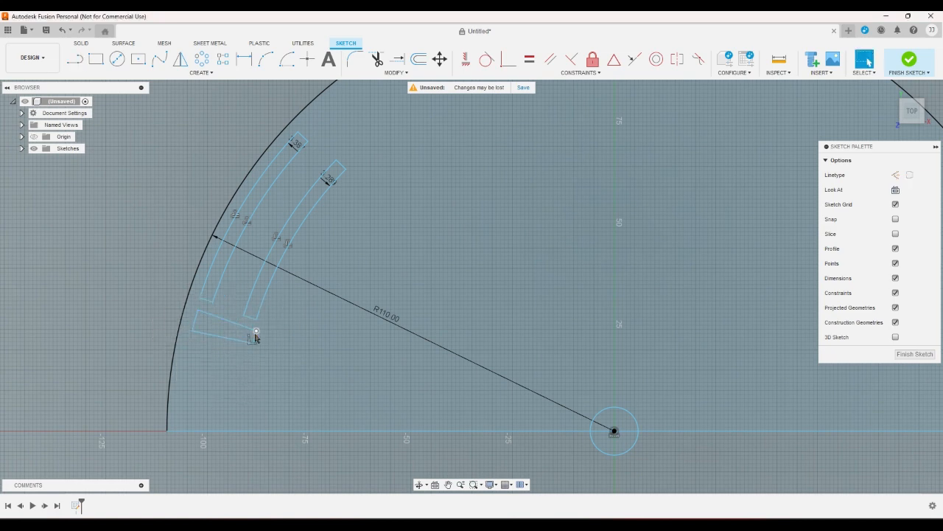
Widen the wedge by moving its inner arc toward the origin and its outer arc outward to about 108 mm radius.
left_click(259, 336)
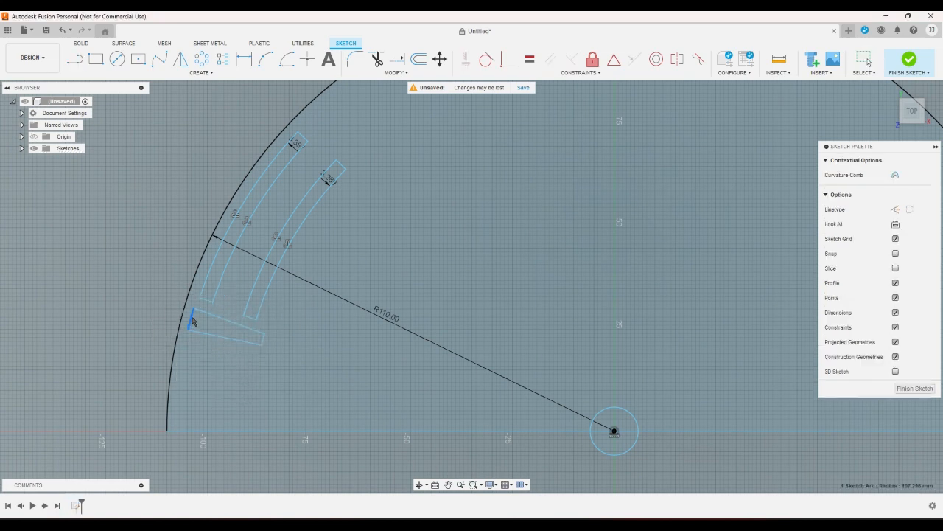
scroll(211, 353, "down", 2)
scroll(212, 357, "up", 2)
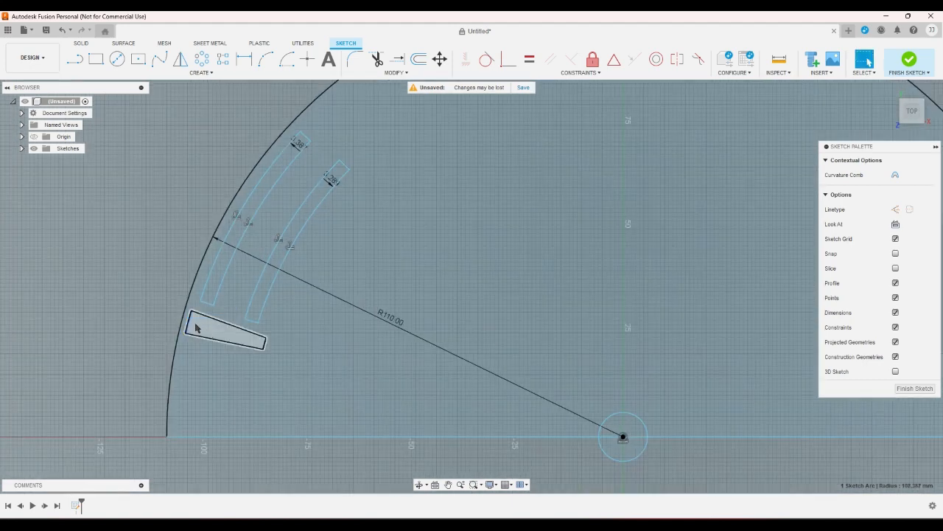
Shift the outer curved band inward, away from the semicircle, and adjust the inner band's outer edge to about 95 mm radius.
left_click(250, 258)
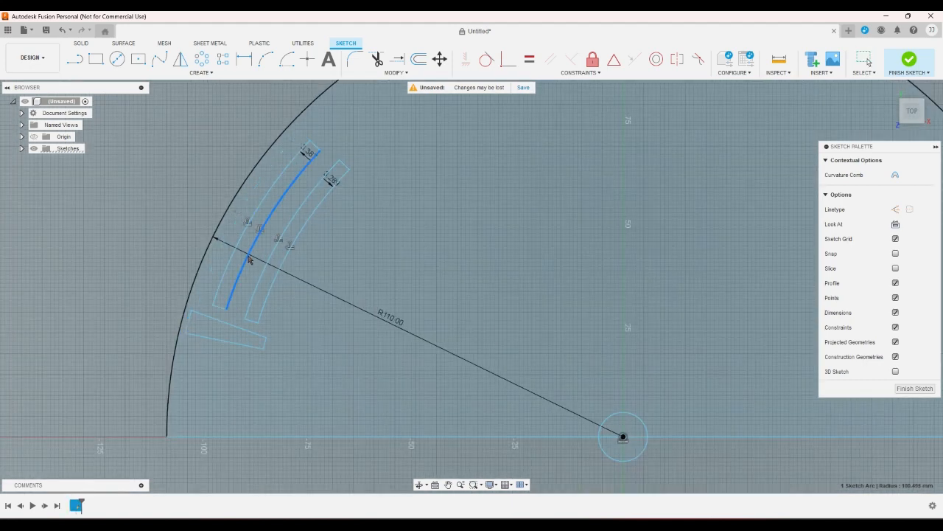
left_click_drag(249, 260, 276, 267)
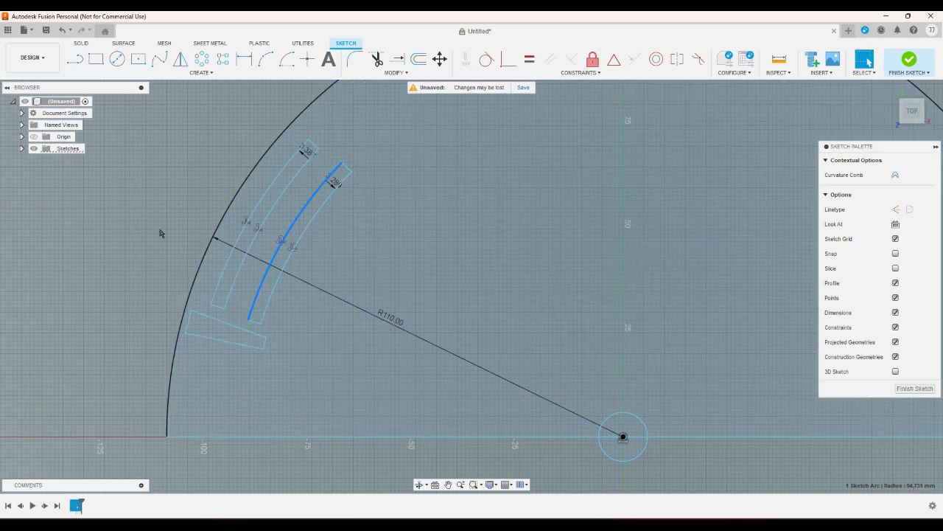
left_click(160, 233)
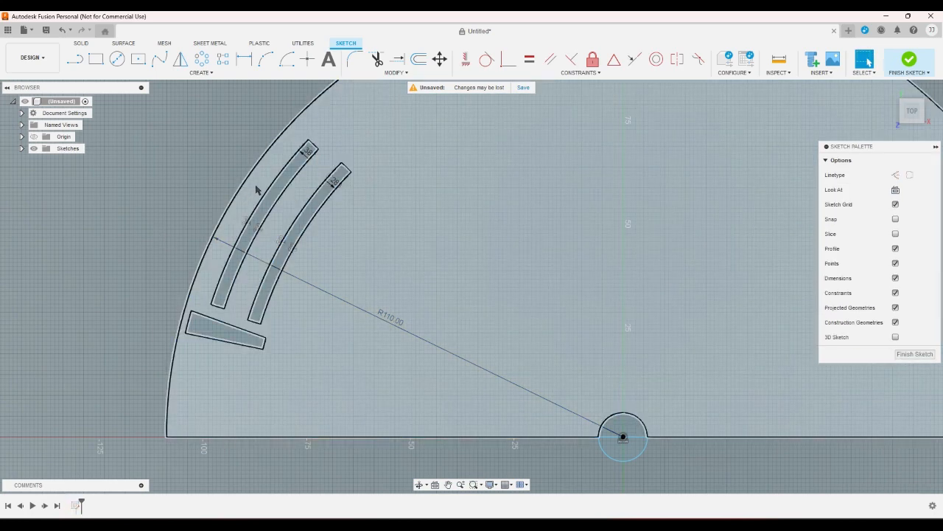
left_click(244, 190)
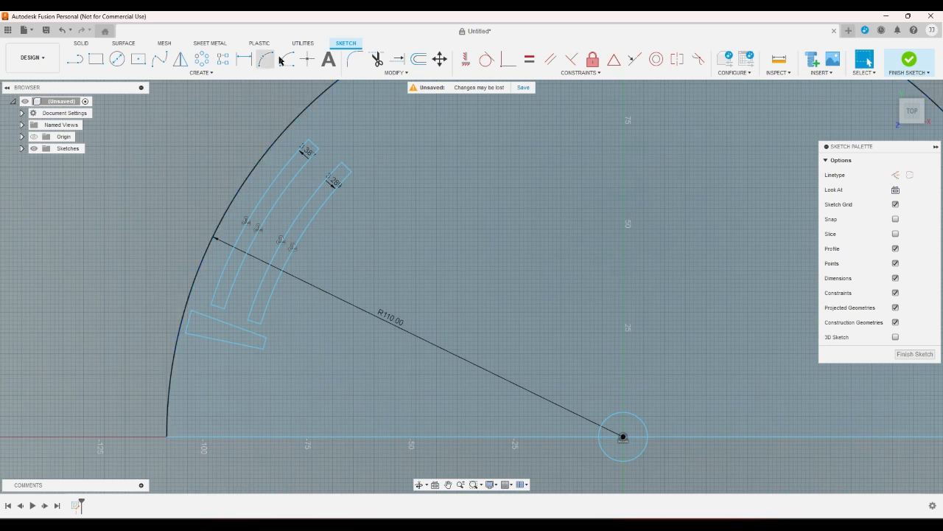
Offset the closed wedge outline outward by 1 mm.
left_click(419, 59)
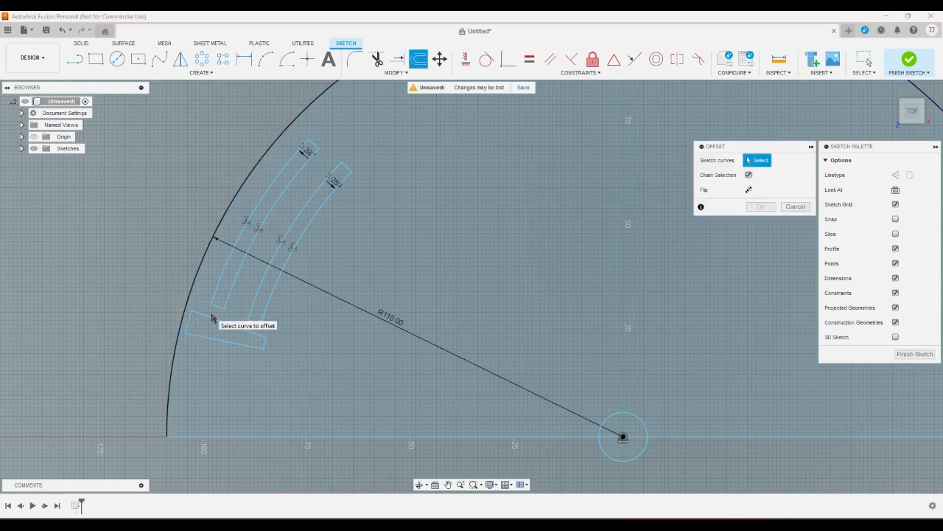
left_click(211, 317)
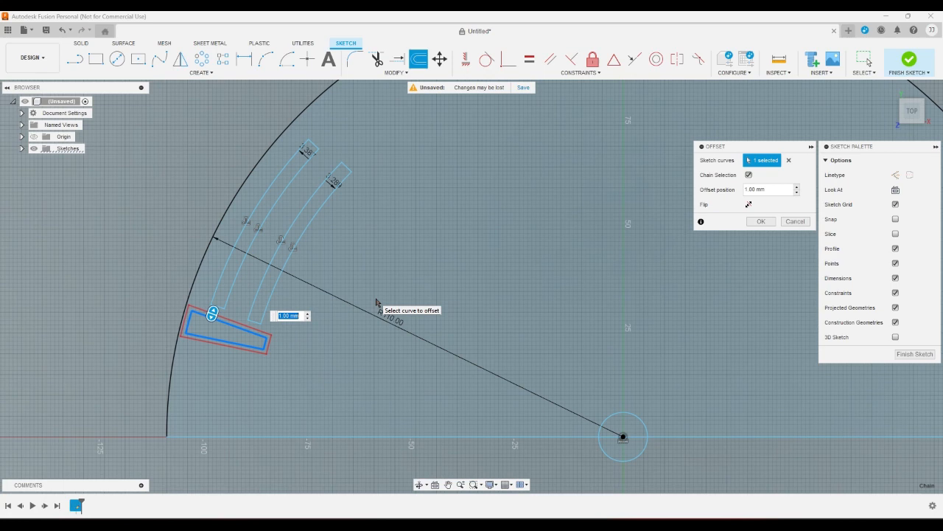
key("Return")
Draw straight lines at the wedge's inner end, bridging its short inner edge to the upper and lower sides of the offset outline.
scroll(295, 343, "up", 2)
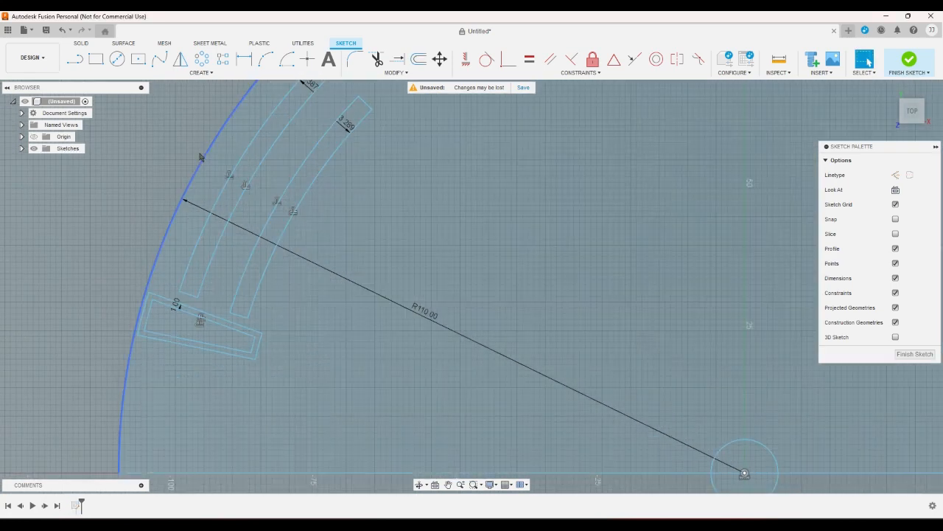
left_click(75, 59)
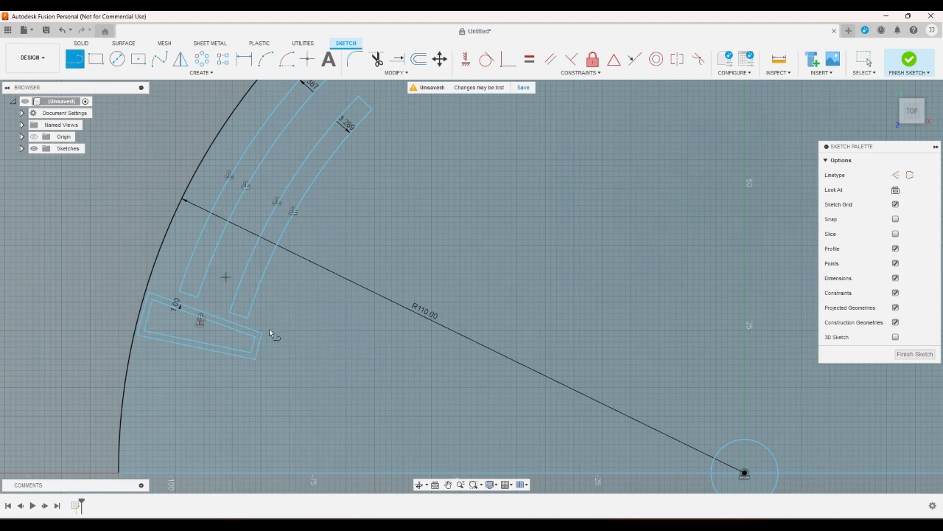
scroll(262, 347, "up", 3)
left_click(236, 344)
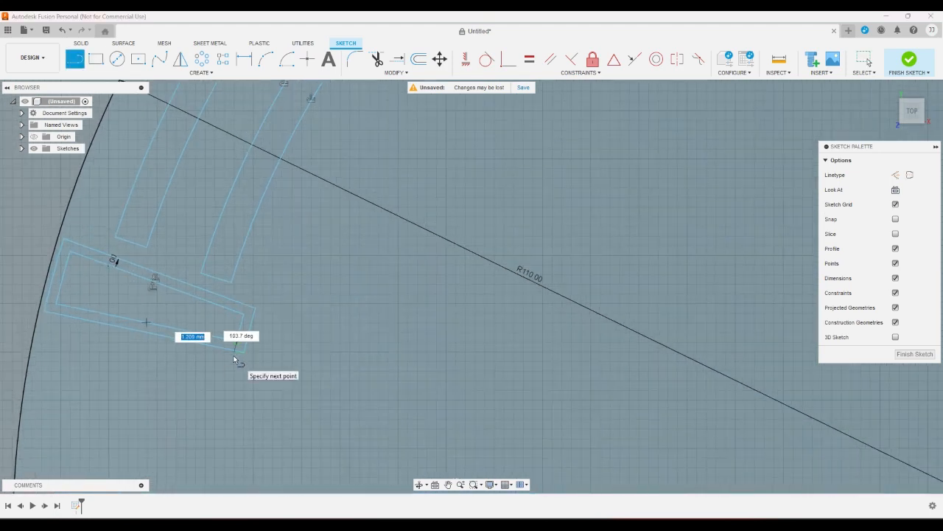
left_click(235, 348)
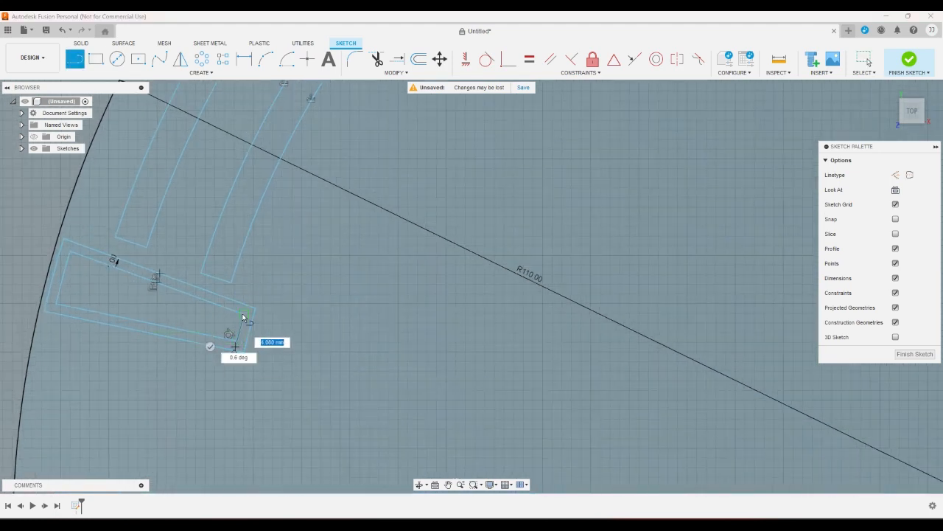
left_click(247, 308)
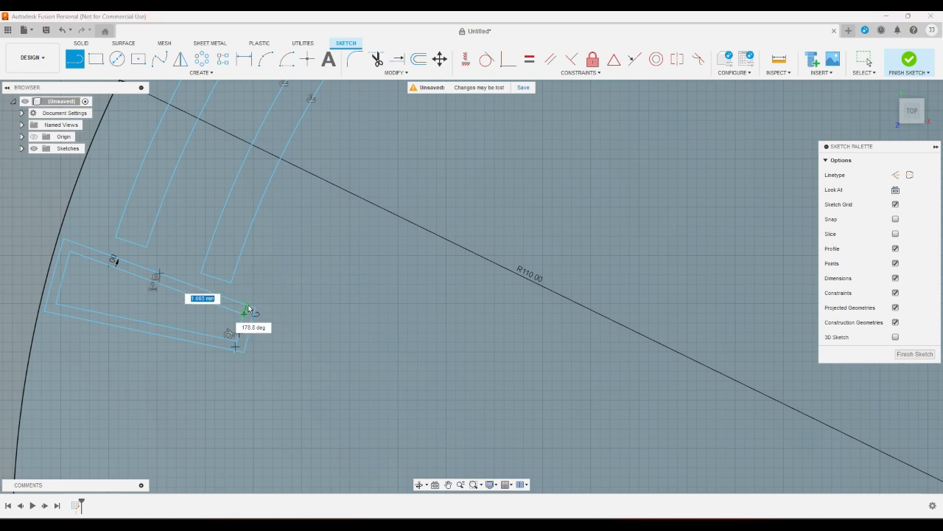
key("Escape")
Examine closely how the new lines meet the short inner edge and the offset outline at the wedge's inner end.
scroll(228, 343, "up", 5)
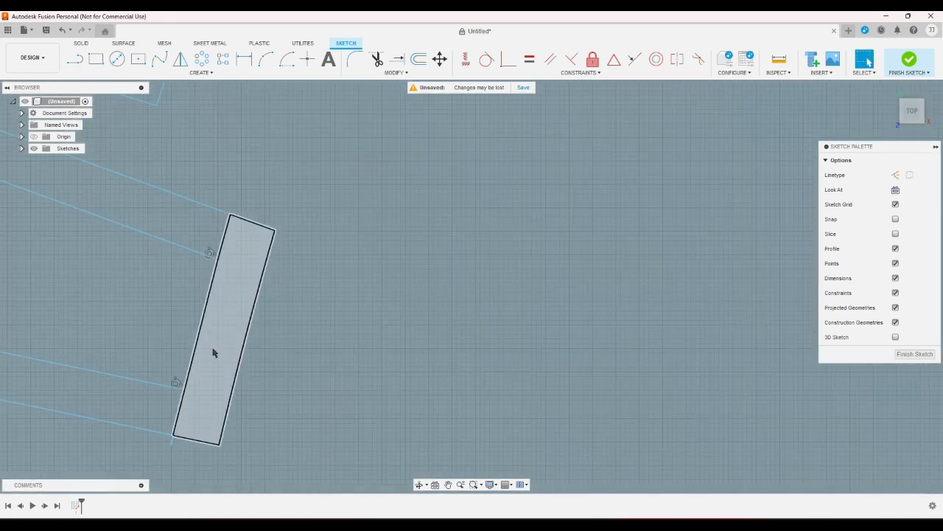
scroll(213, 353, "up", 8)
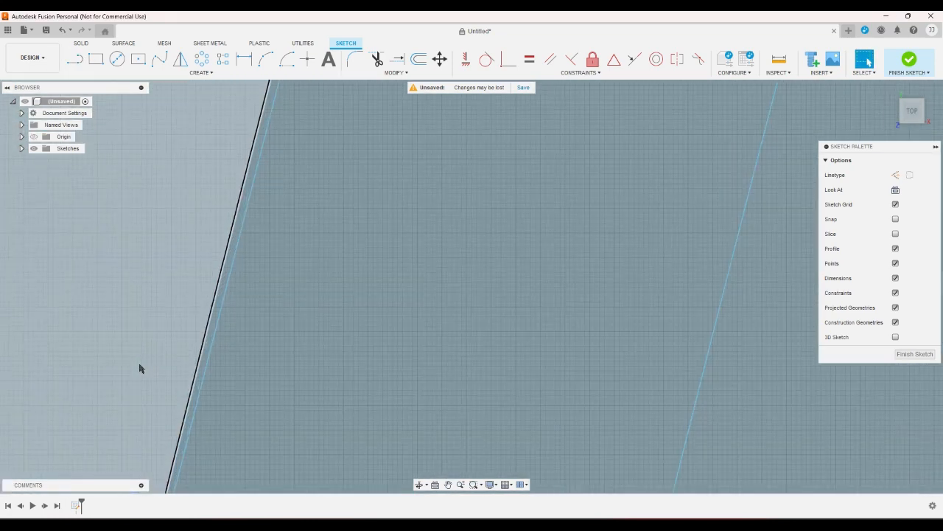
scroll(352, 376, "down", 3)
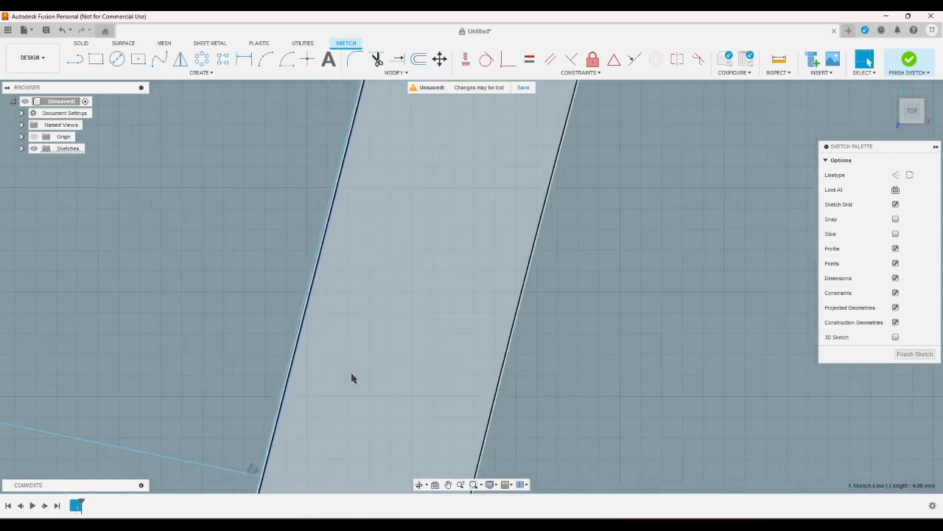
scroll(354, 383, "down", 6)
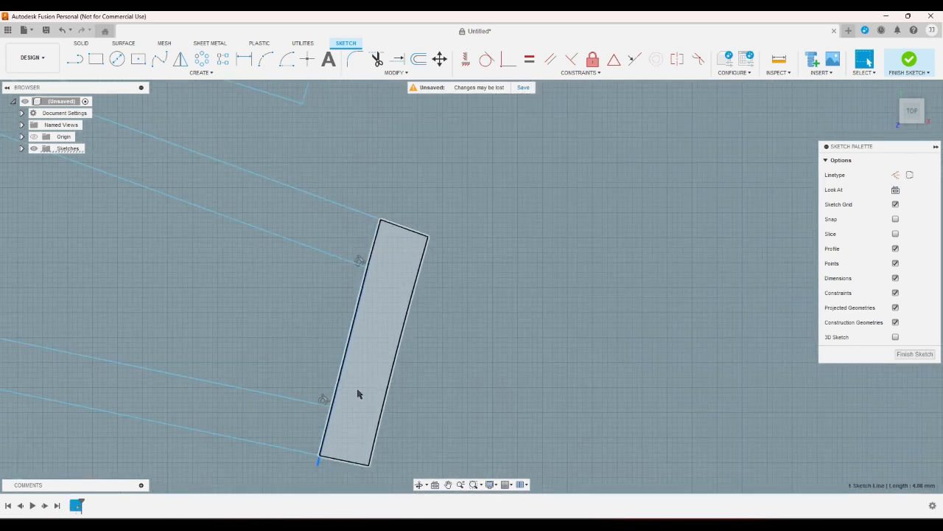
scroll(423, 361, "down", 5)
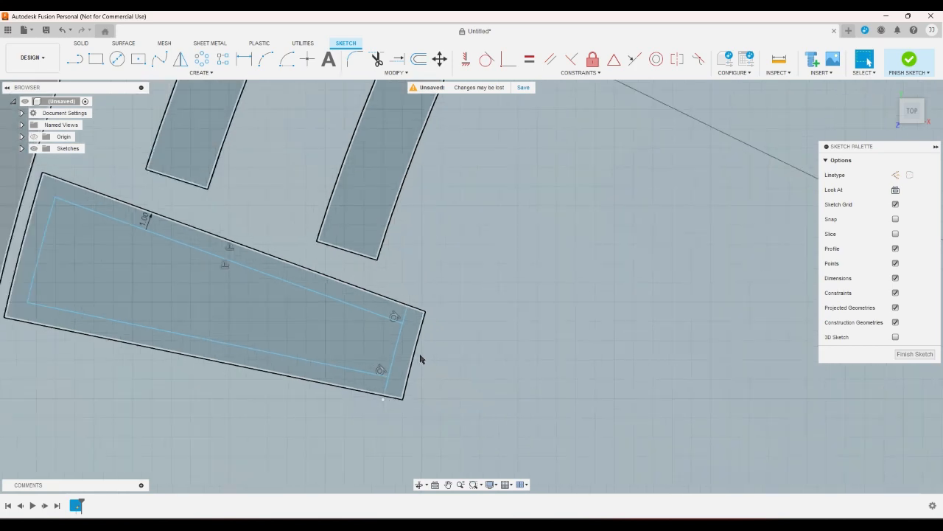
Draw a straight line from the origin up to the semicircle's arc just past the curved bands' far ends, and finish the sketch.
scroll(405, 221, "down", 3)
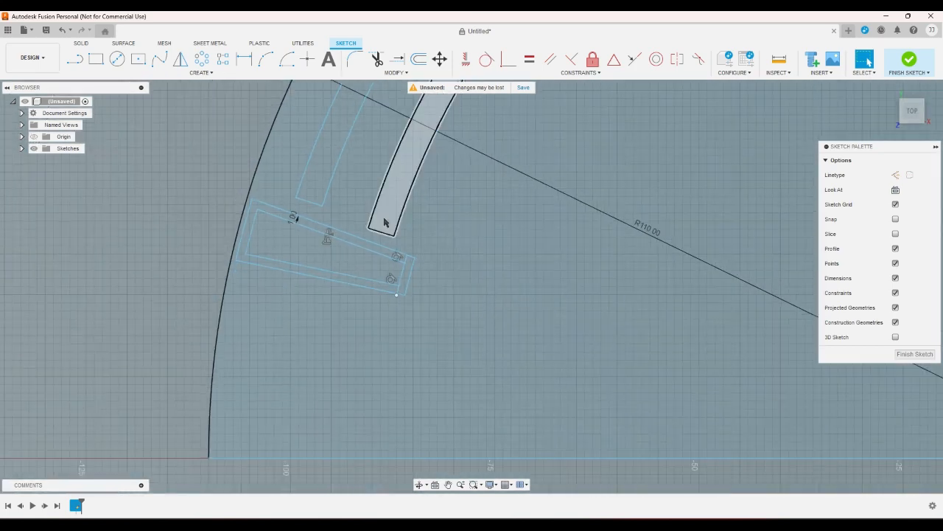
scroll(384, 222, "down", 5)
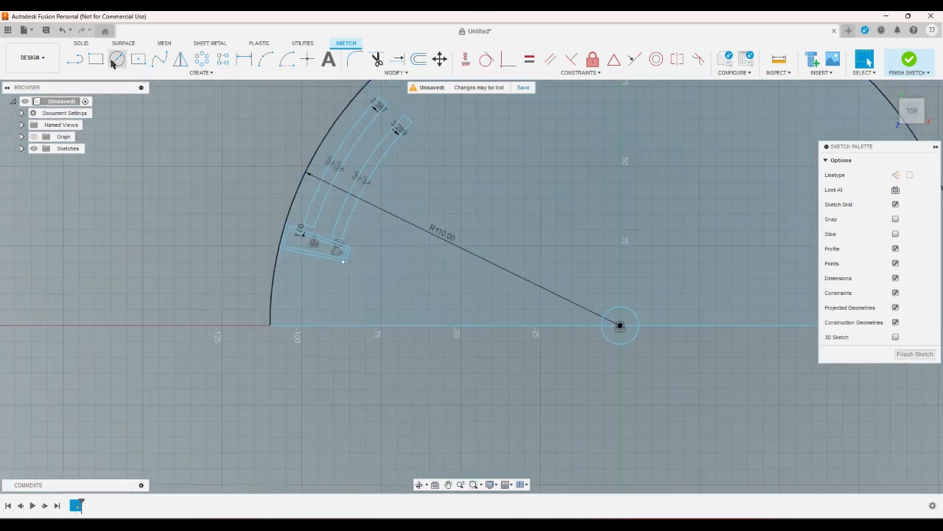
left_click(74, 59)
scroll(621, 372, "down", 3)
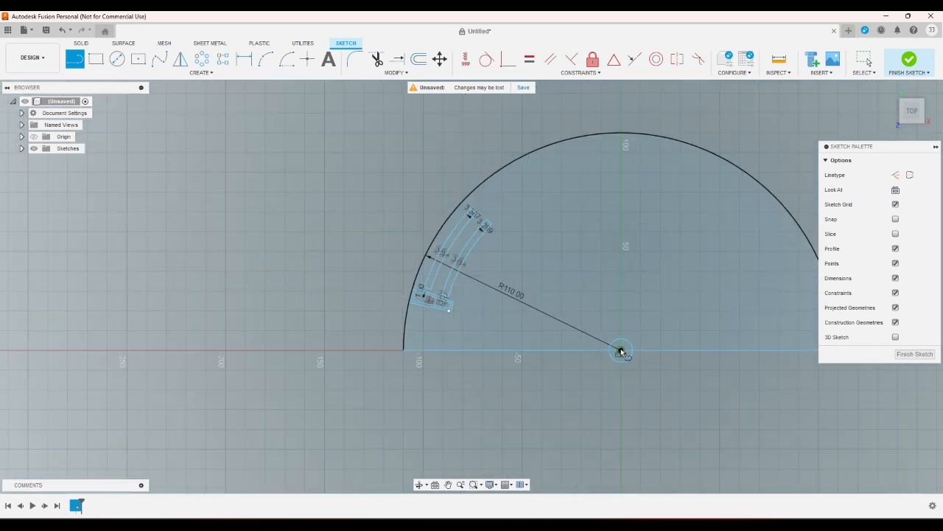
left_click(621, 352)
left_click(909, 59)
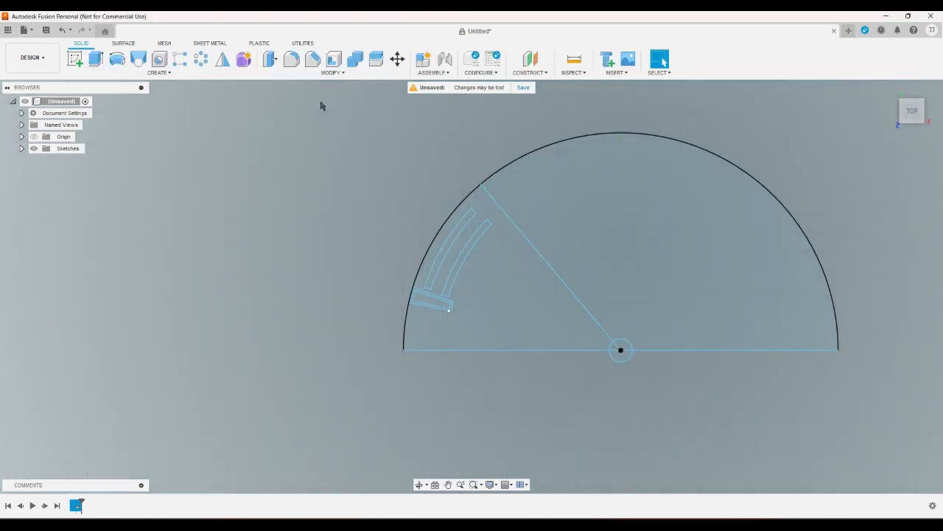
Extrude the sector profile, the wedge's interior and the strip at its inner end 1 mm as a new body, leaving the bands open.
left_click(97, 59)
left_click(541, 309)
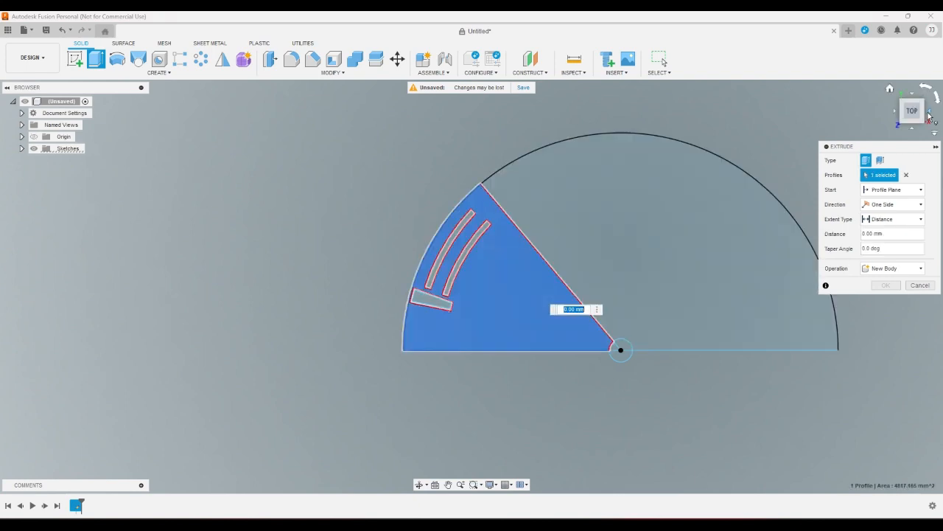
scroll(434, 296, "up", 5)
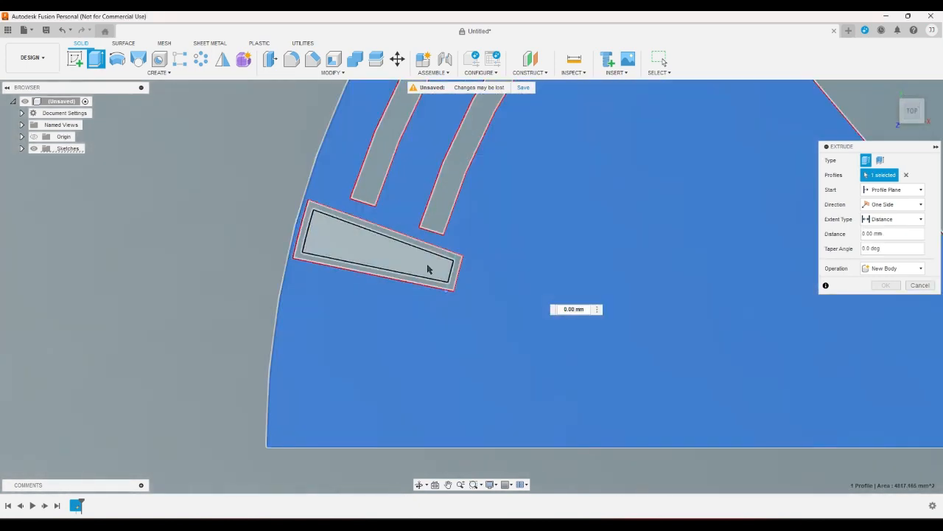
left_click(428, 270)
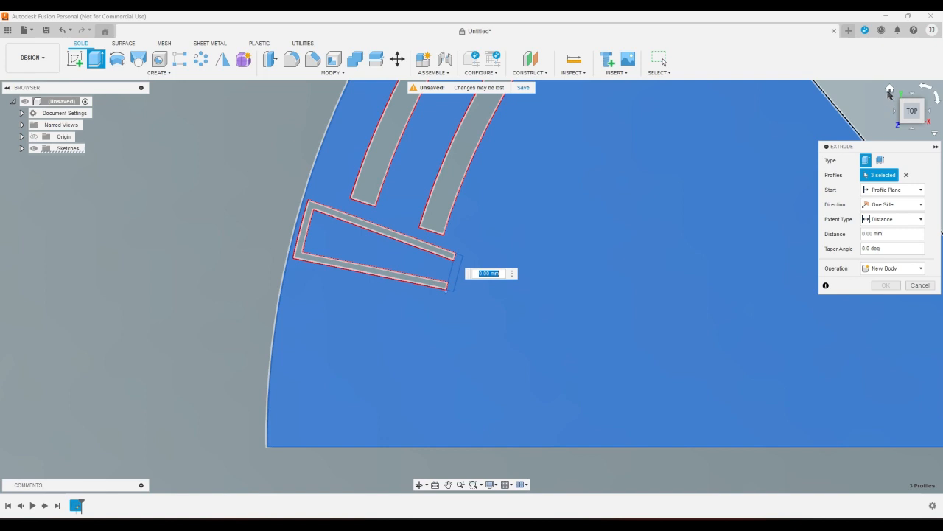
left_click(890, 89)
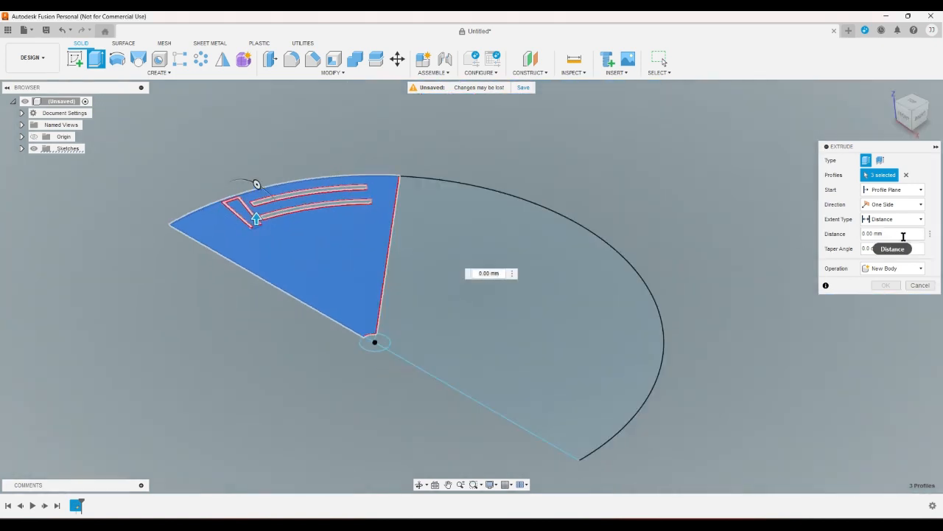
left_click(904, 236)
type("1")
key("Return")
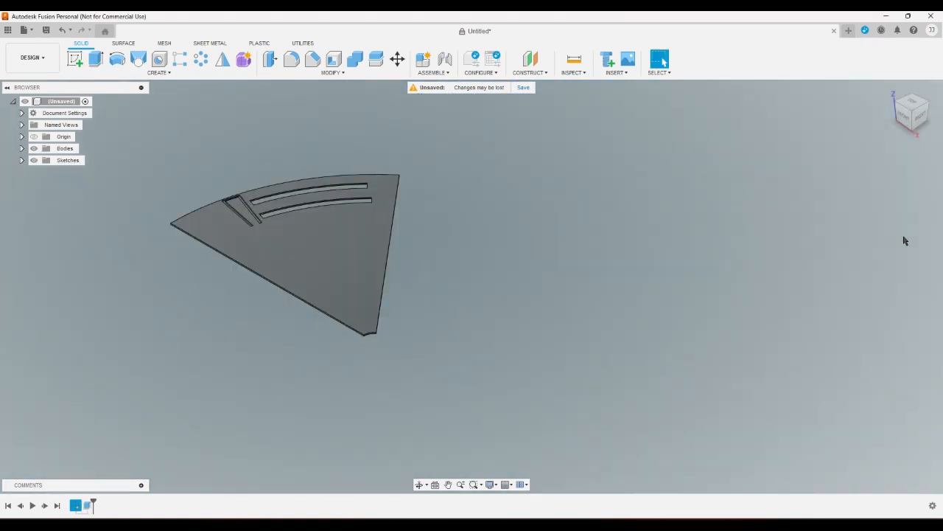
Examine the three-sided slot around the wedge and the two curved slots on the extruded sector plate.
scroll(273, 263, "up", 3)
scroll(434, 373, "down", 3)
scroll(273, 248, "up", 2)
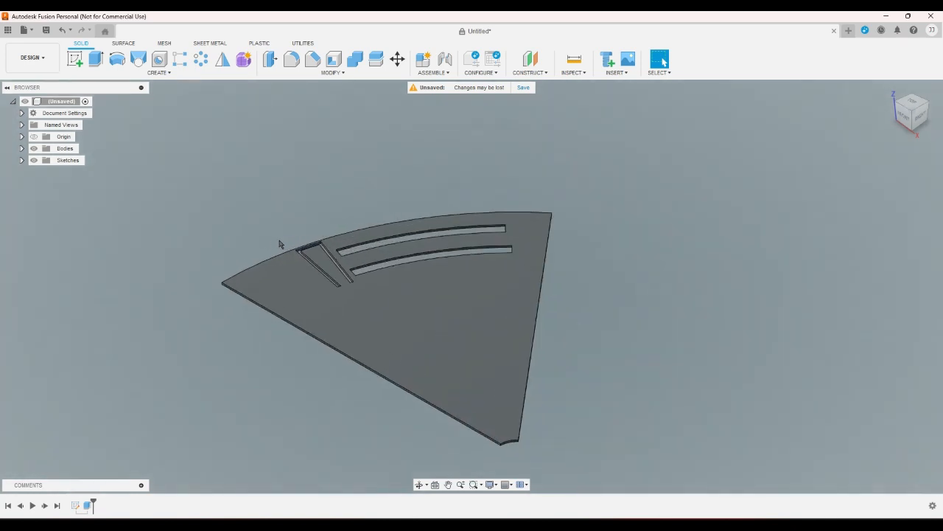
scroll(337, 266, "up", 3)
scroll(337, 267, "down", 2)
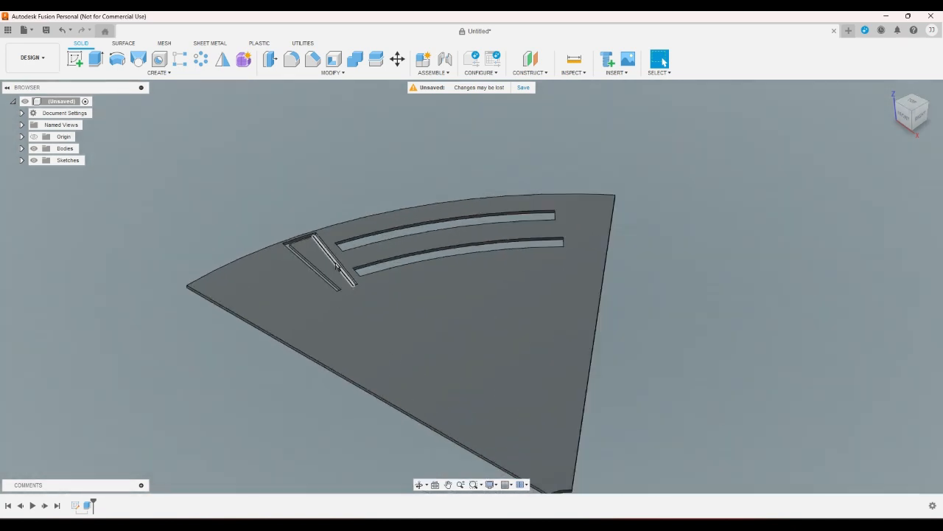
left_click(914, 102)
scroll(542, 190, "up", 2)
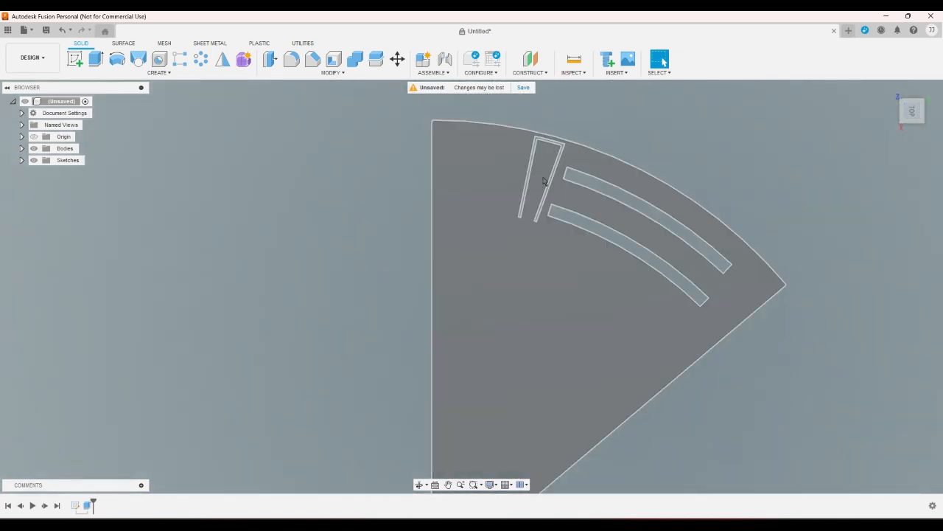
scroll(544, 181, "up", 2)
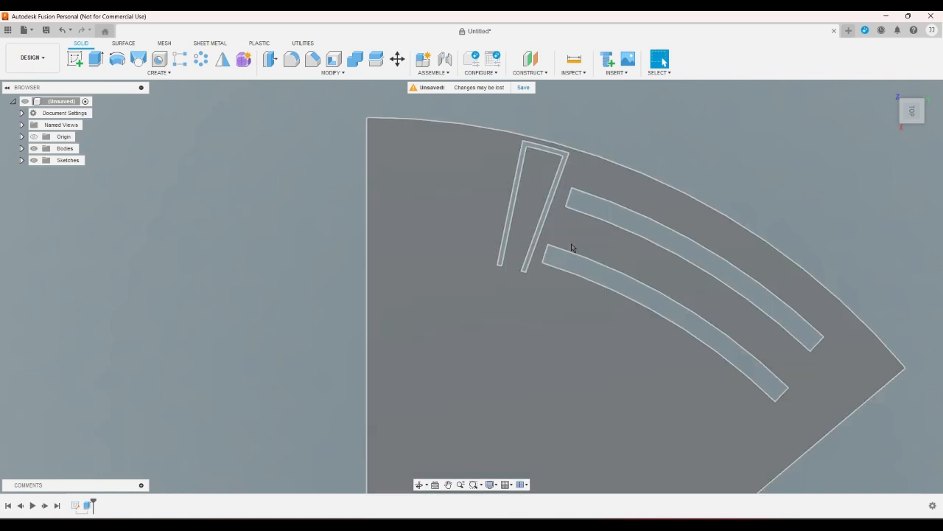
left_click(890, 89)
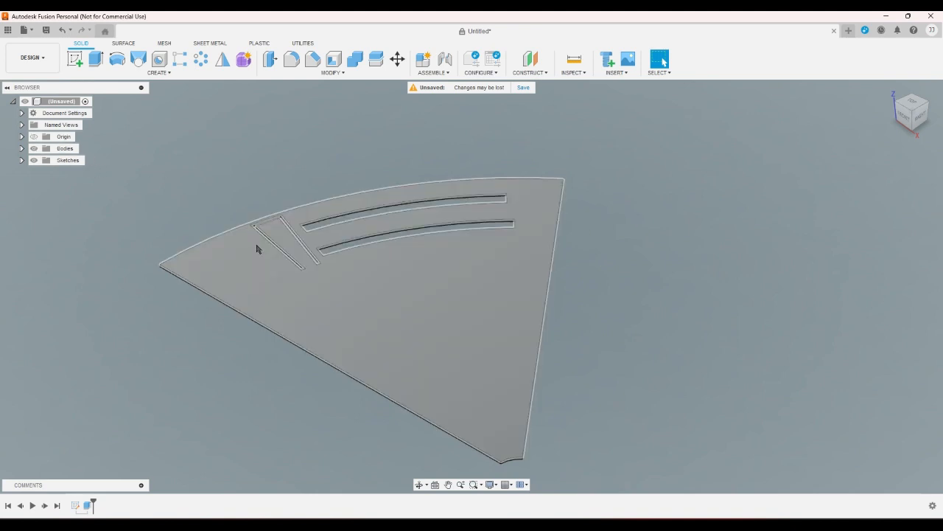
scroll(590, 273, "down", 3)
scroll(580, 256, "up", 2)
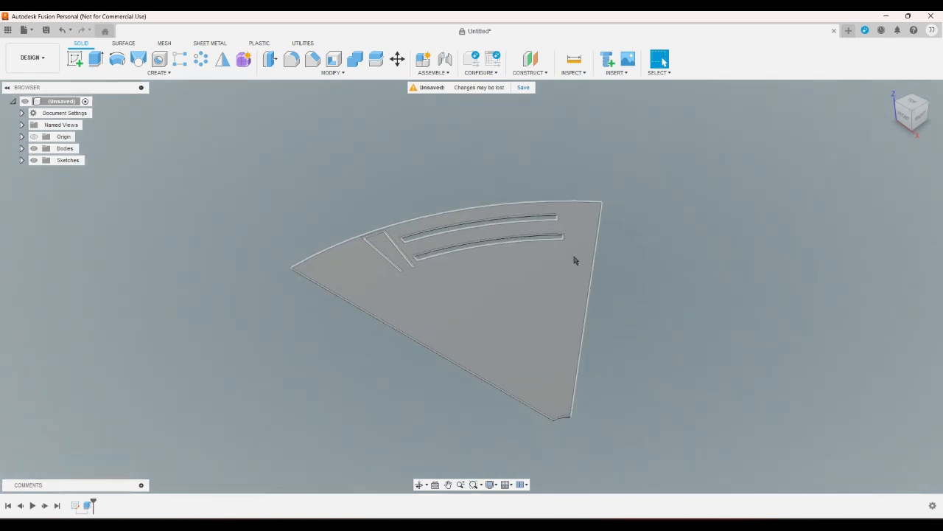
Review the sector plate's overall outline and slot layout, alternating between top and isometric views.
left_click(919, 104)
scroll(493, 273, "down", 2)
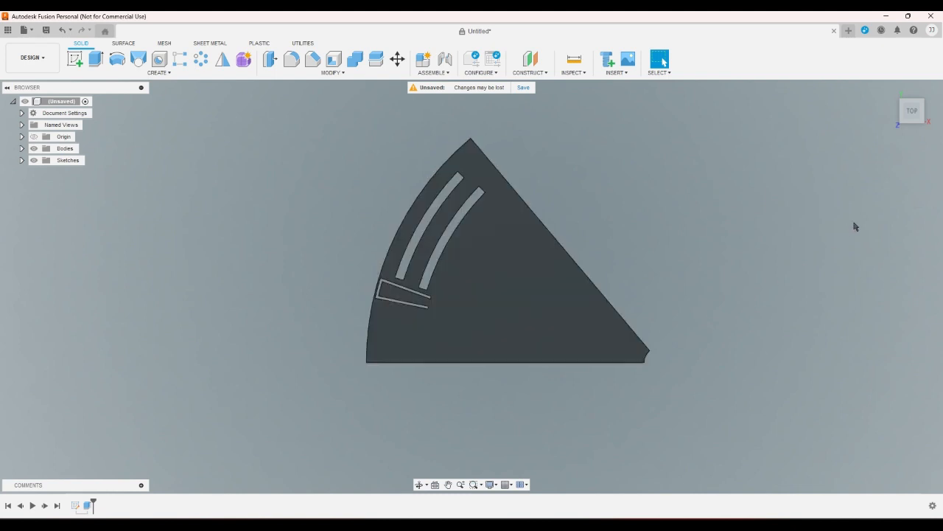
left_click(897, 92)
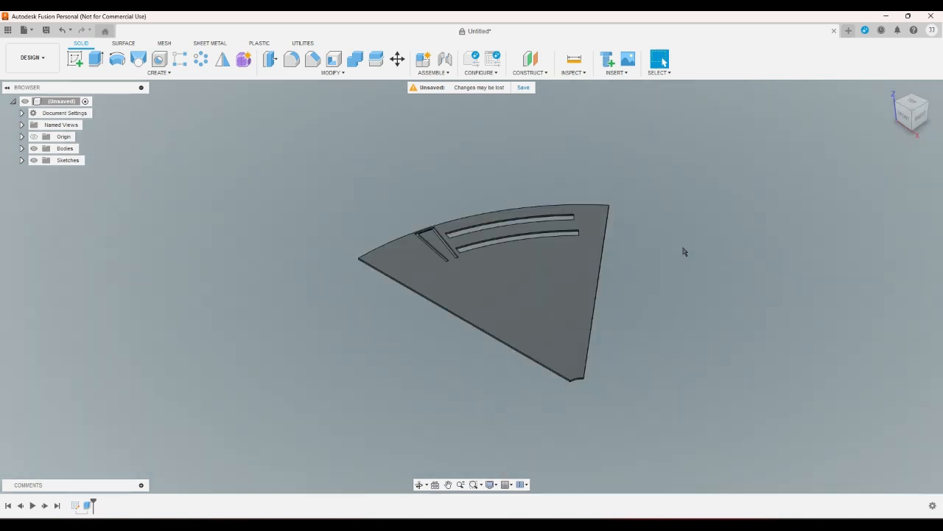
scroll(672, 285, "up", 3)
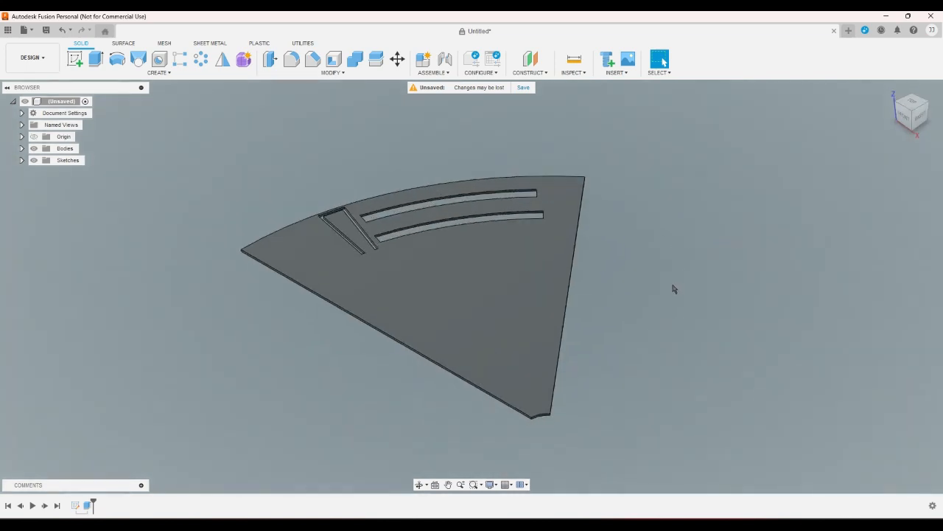
left_click(890, 92)
left_click(915, 102)
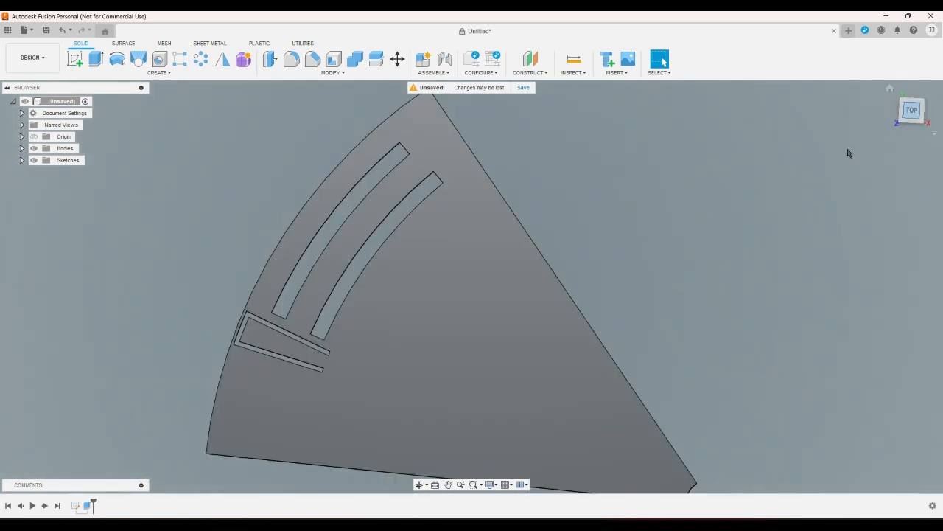
scroll(689, 226, "down", 2)
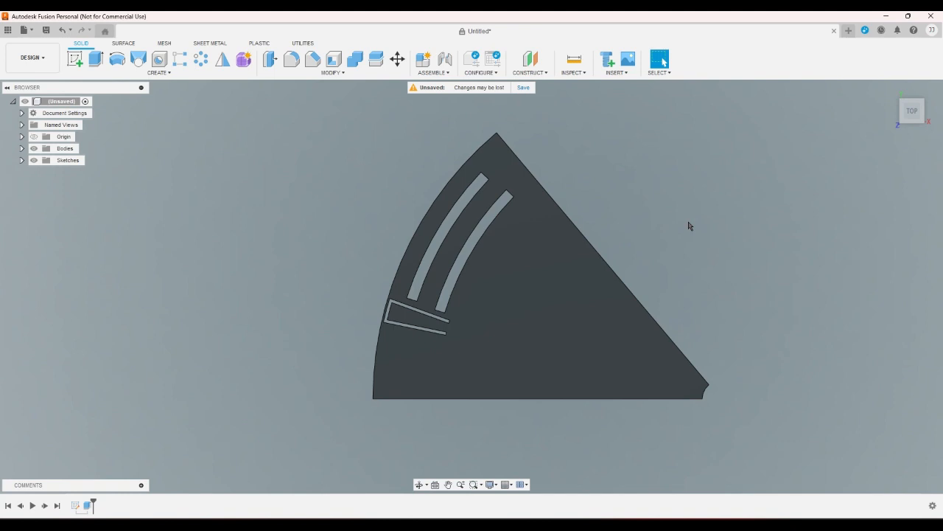
scroll(410, 238, "down", 3)
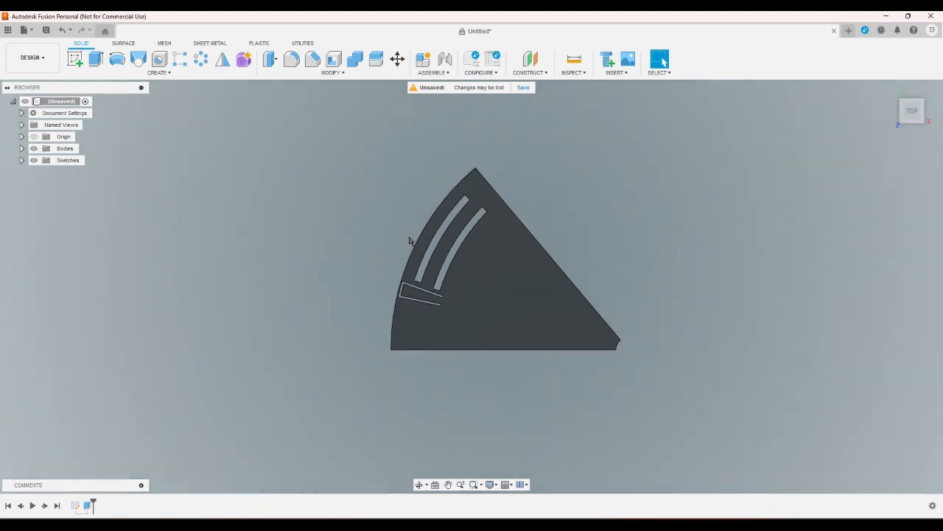
scroll(407, 244, "up", 2)
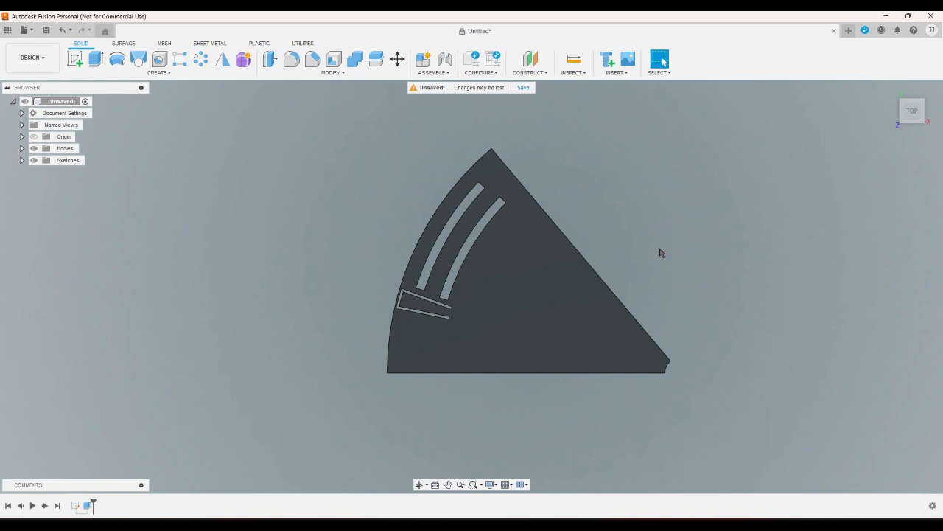
Inspect closely the wedge-shaped tongue, its attachment at the inner end and the neighbouring curved slots.
left_click(889, 89)
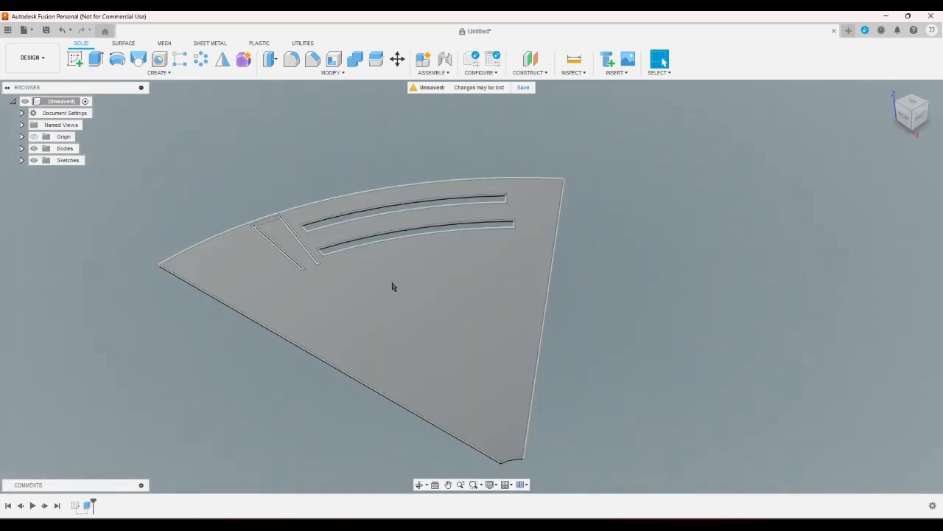
scroll(240, 316, "down", 2)
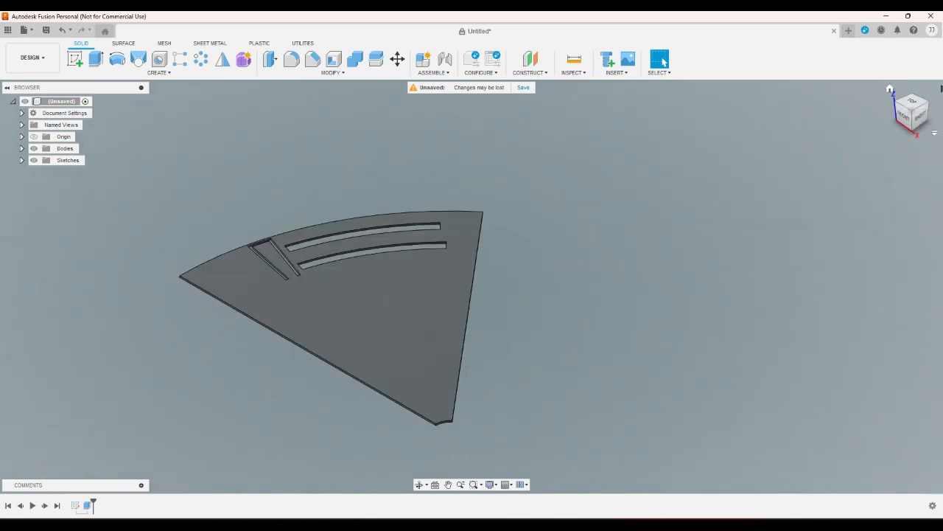
left_click(913, 102)
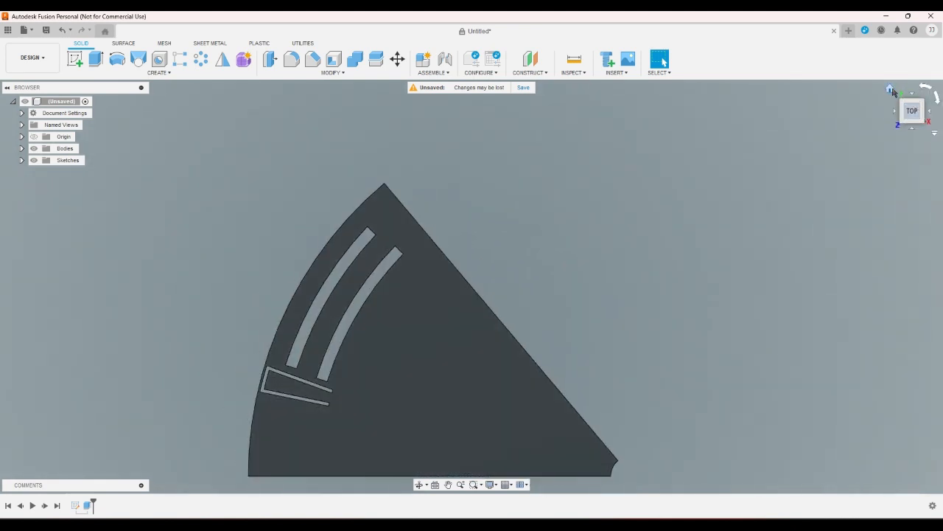
left_click(889, 90)
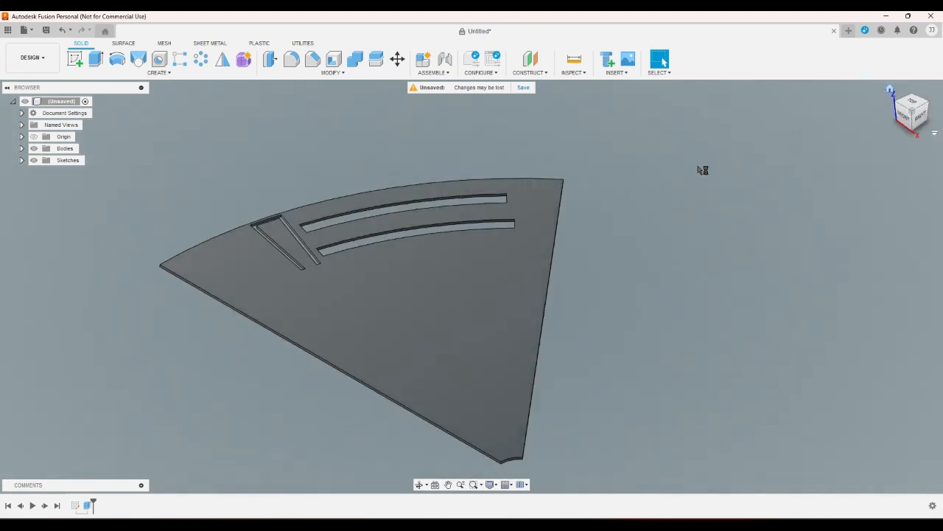
scroll(304, 223, "up", 4)
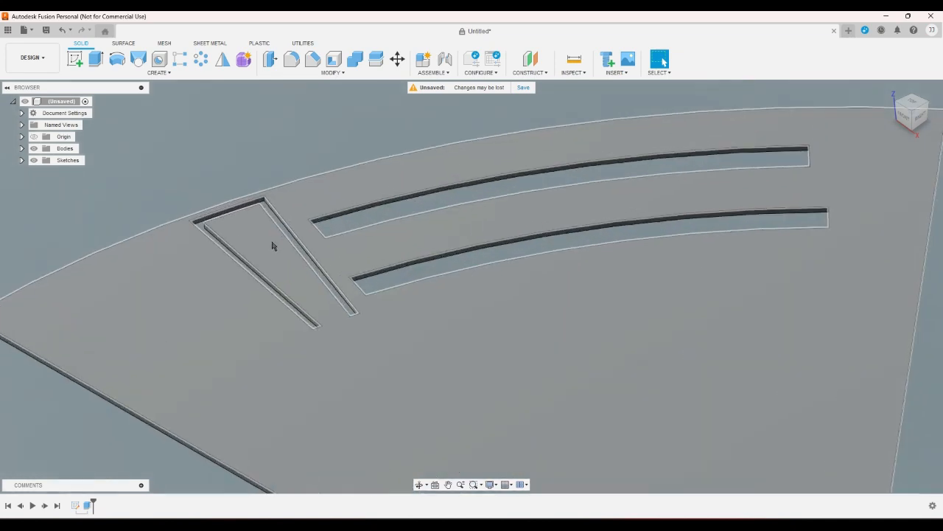
left_click(381, 252)
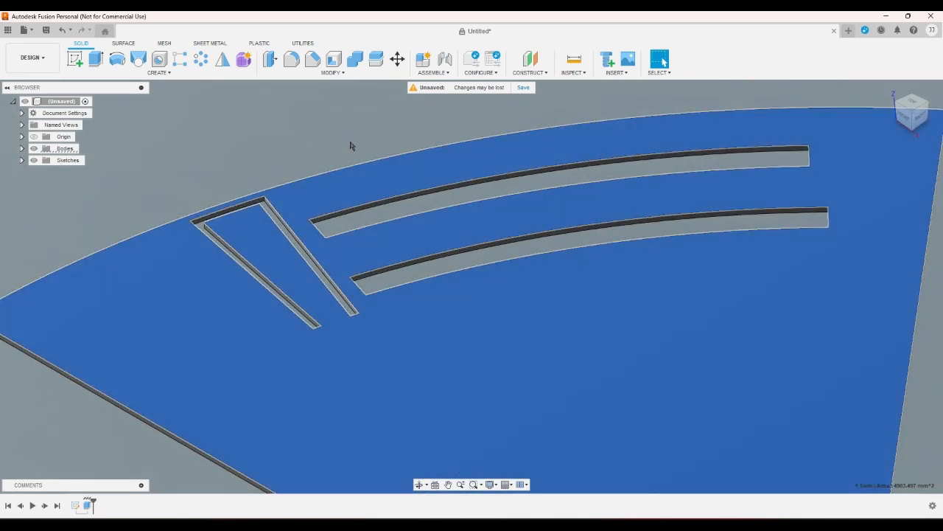
left_click(349, 143)
scroll(243, 272, "up", 3)
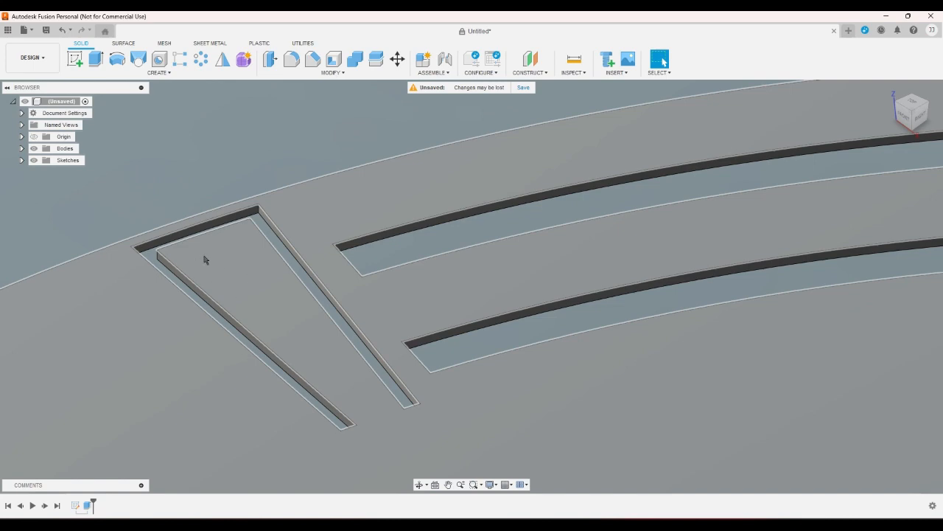
scroll(383, 223, "down", 5)
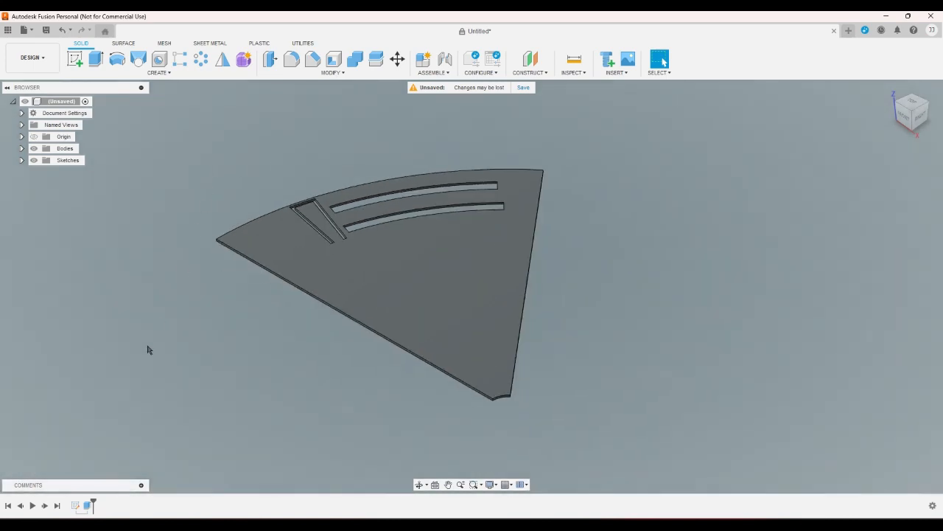
Delete the extrusion and the sketch beneath it to clear the design.
left_click(87, 505)
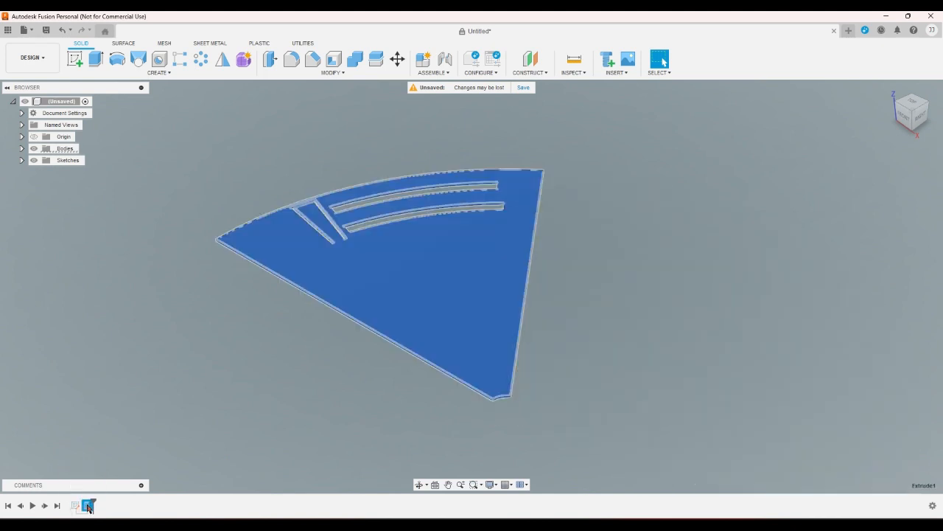
left_click(200, 409)
left_click(89, 507)
key("Delete")
left_click(79, 508)
key("Delete")
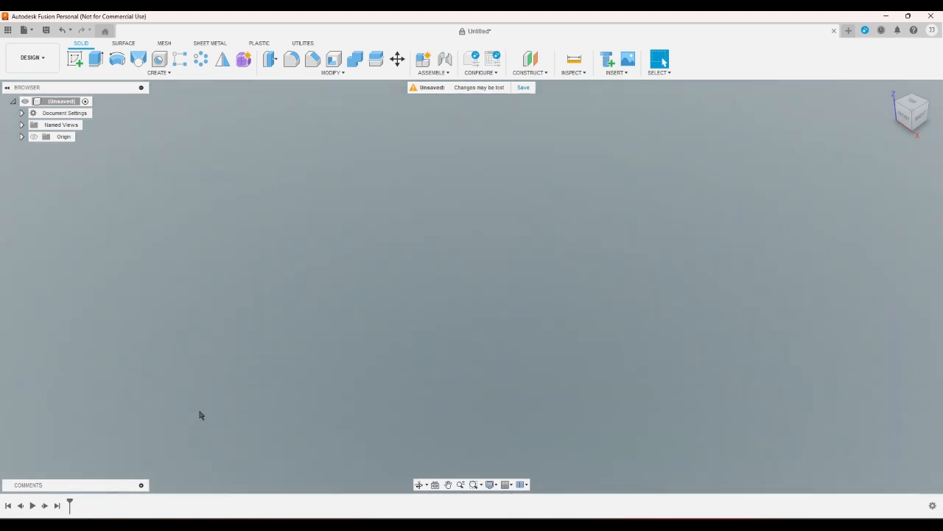
Start a sketch on the horizontal plane and draw a center-point arc around the origin in the upper-left quadrant.
left_click(75, 59)
left_click(563, 404)
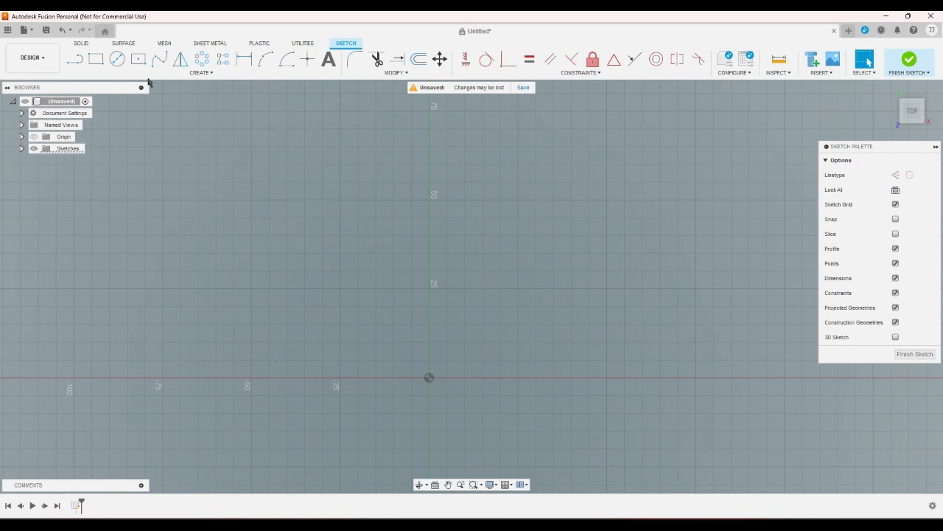
left_click(75, 60)
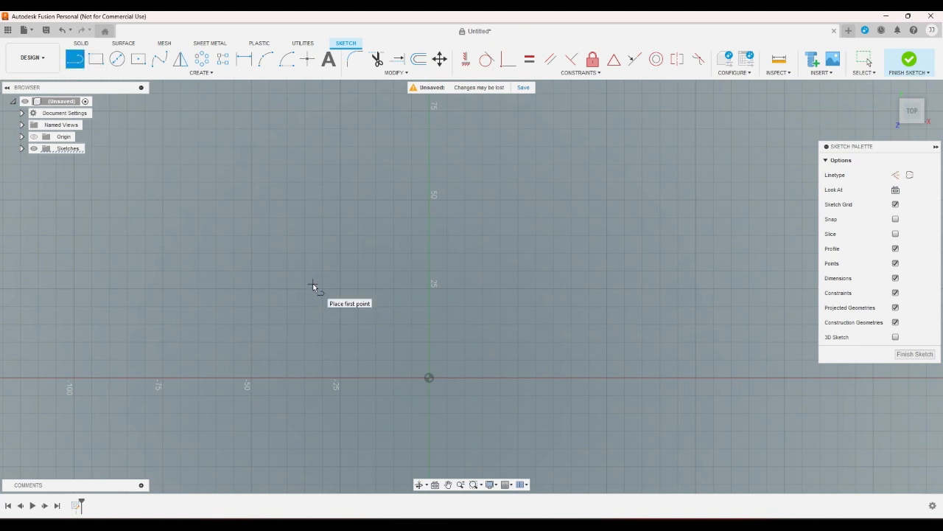
left_click(286, 61)
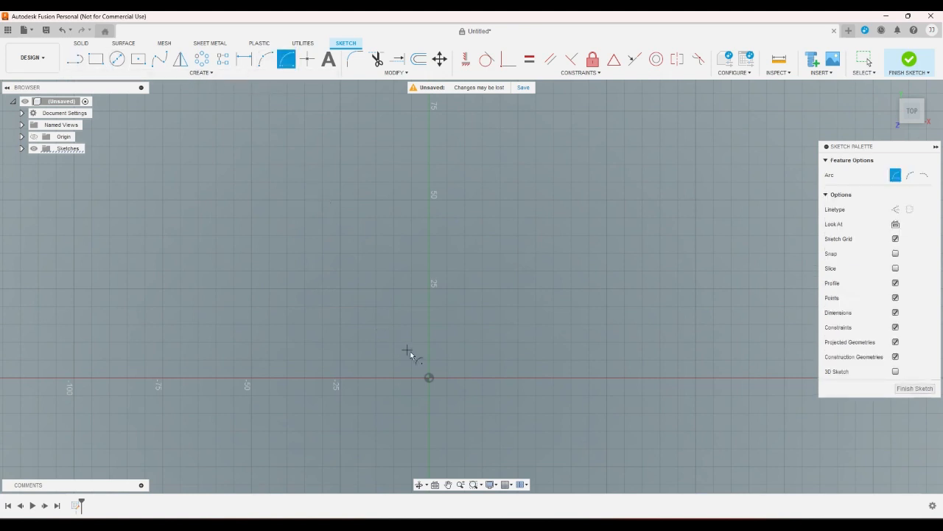
left_click(429, 377)
left_click(192, 310)
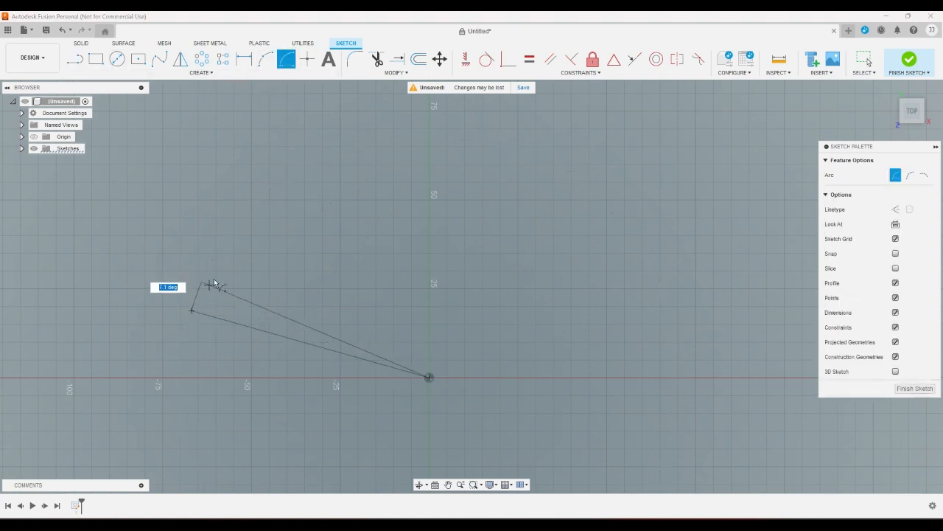
left_click(276, 217)
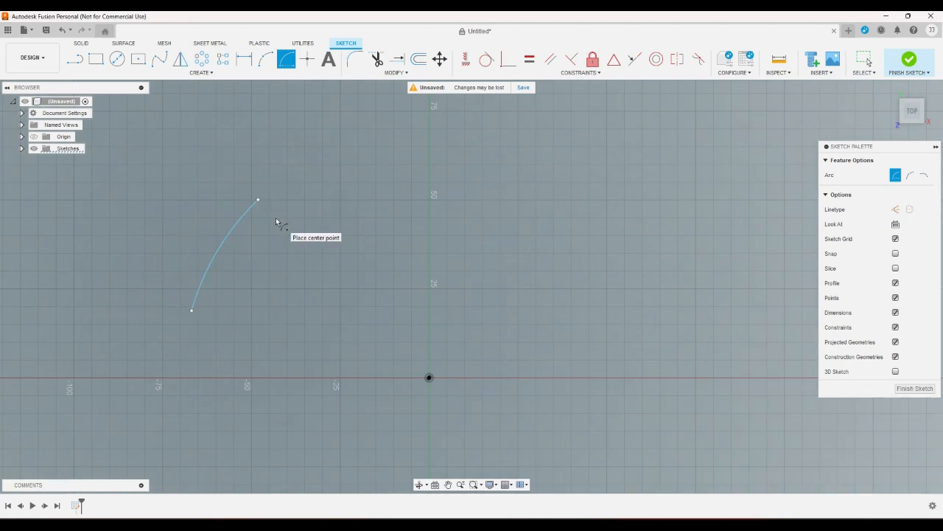
left_click(429, 377)
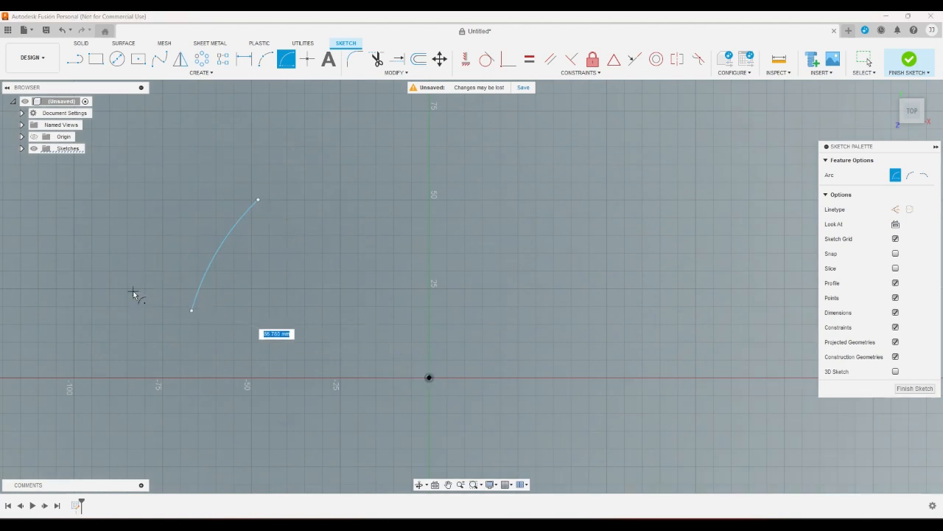
Draw a line about 114 mm long from the origin, running outward past the arc's lower end.
key("l")
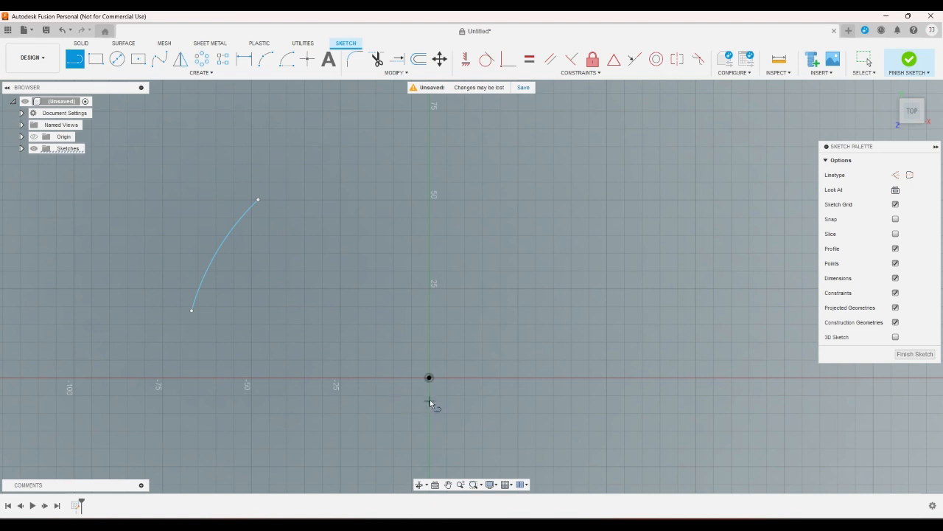
left_click(430, 377)
left_click(41, 260)
right_click(316, 276)
left_click(234, 318)
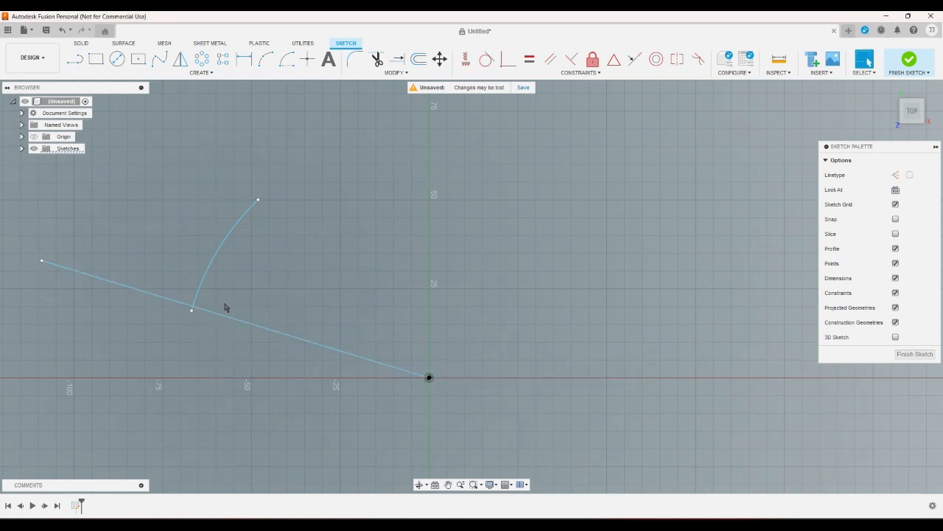
Make the arc's lower endpoint coincident with the long line.
left_click(508, 59)
left_click(219, 316)
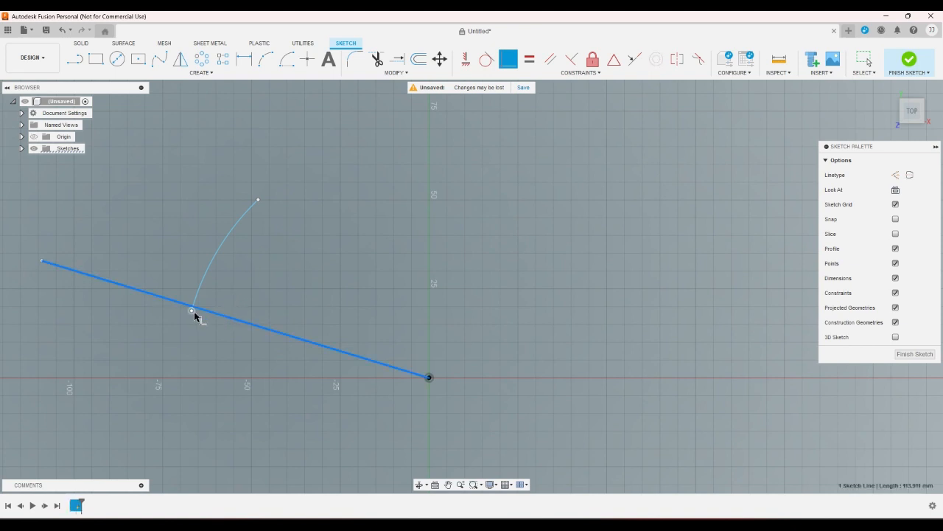
left_click(194, 313)
right_click(251, 306)
left_click(302, 278)
Draw a second origin-centred arc of about 81 mm radius outside the first, starting on the long line.
scroll(528, 355, "down", 2)
scroll(297, 161, "up", 1)
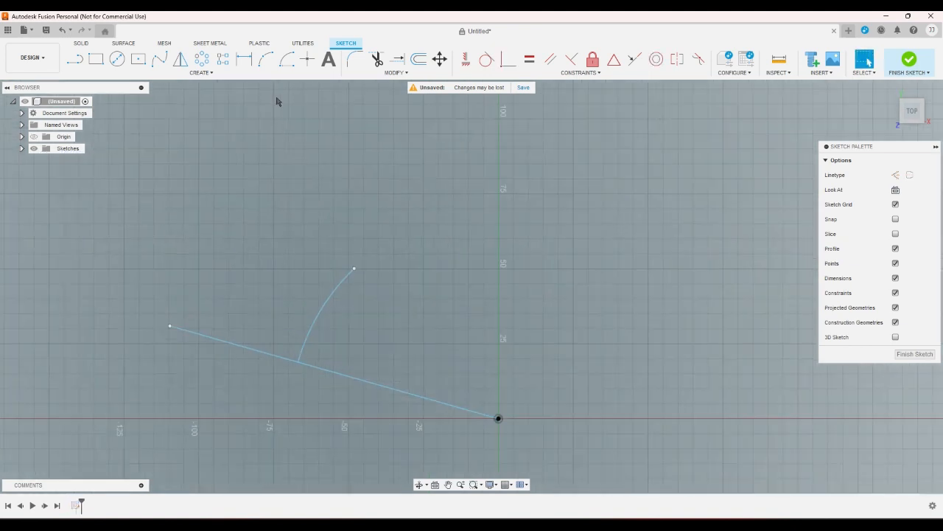
left_click(266, 60)
left_click(301, 65)
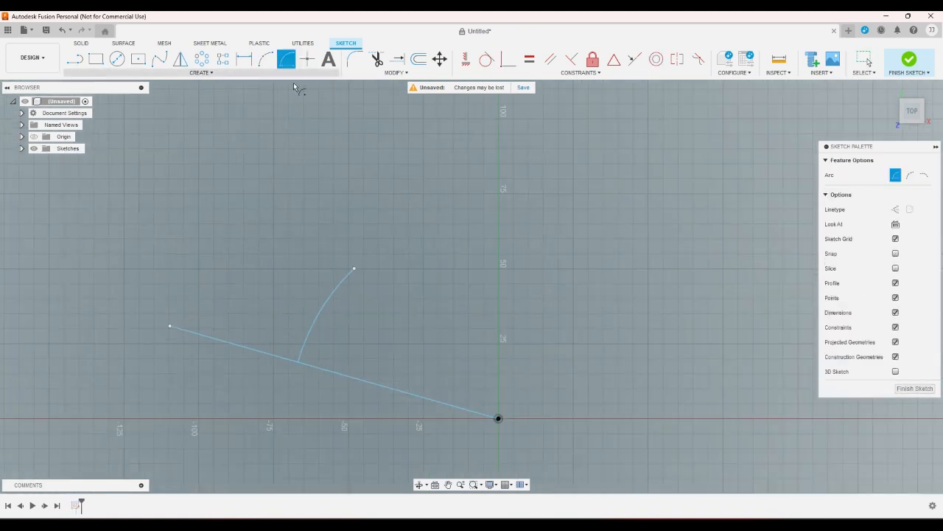
left_click(499, 418)
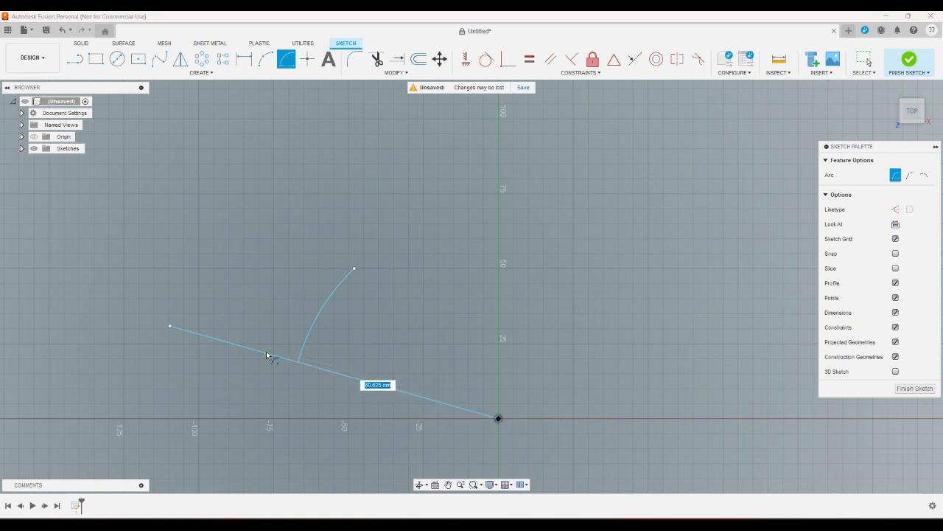
left_click(266, 352)
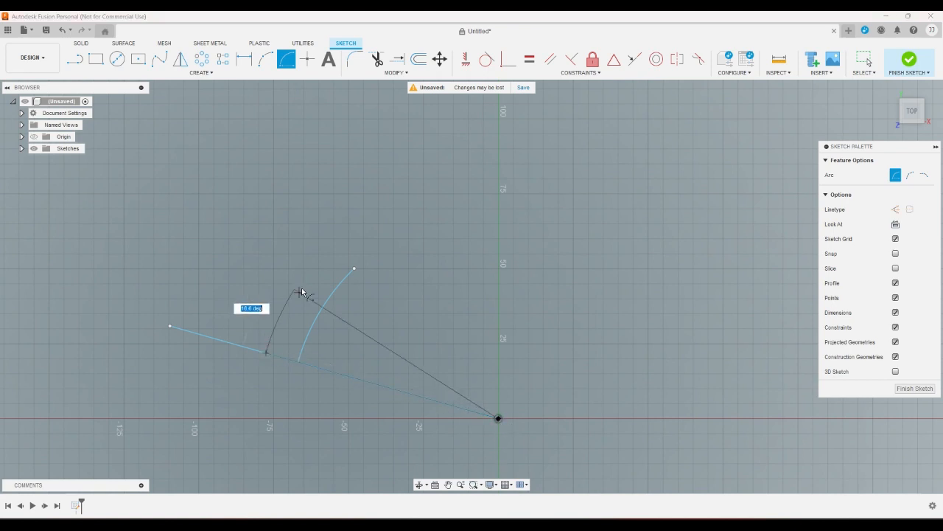
left_click(341, 255)
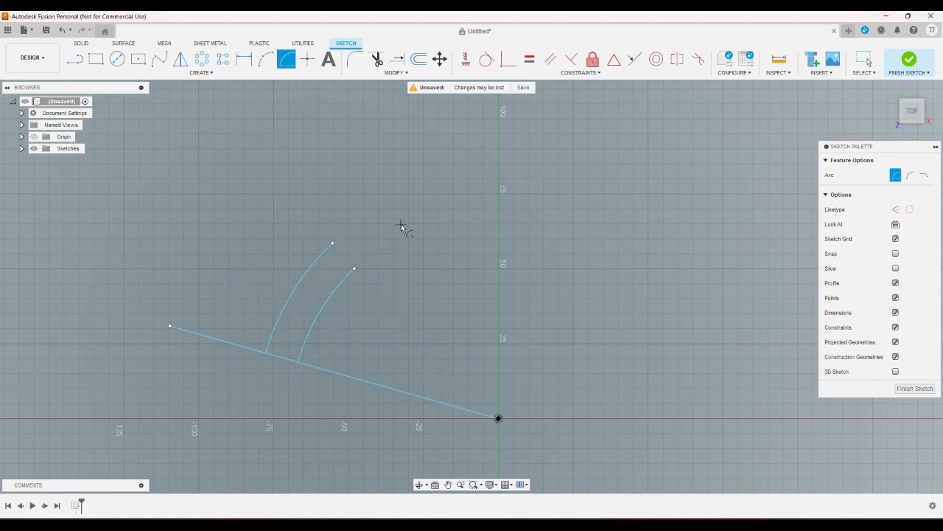
Draw a line from the origin to the upper end of the outer arc.
left_click(508, 61)
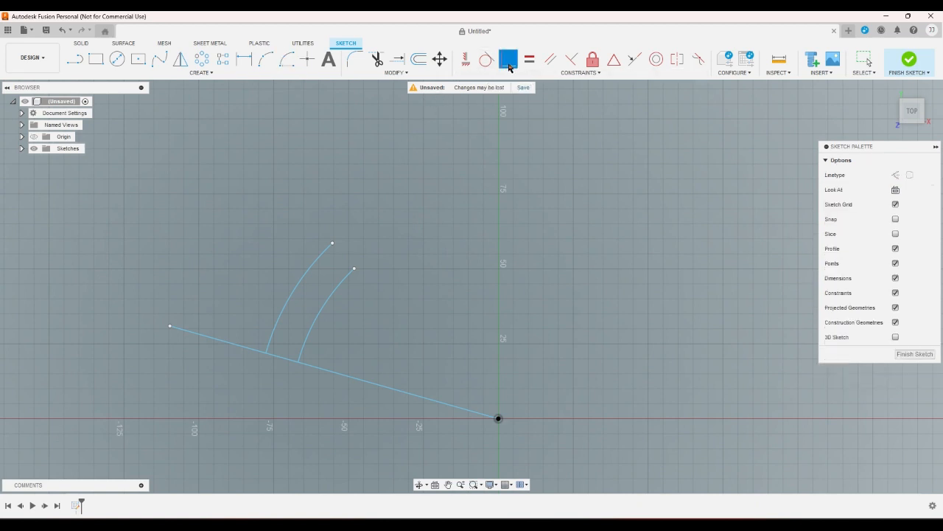
left_click(77, 62)
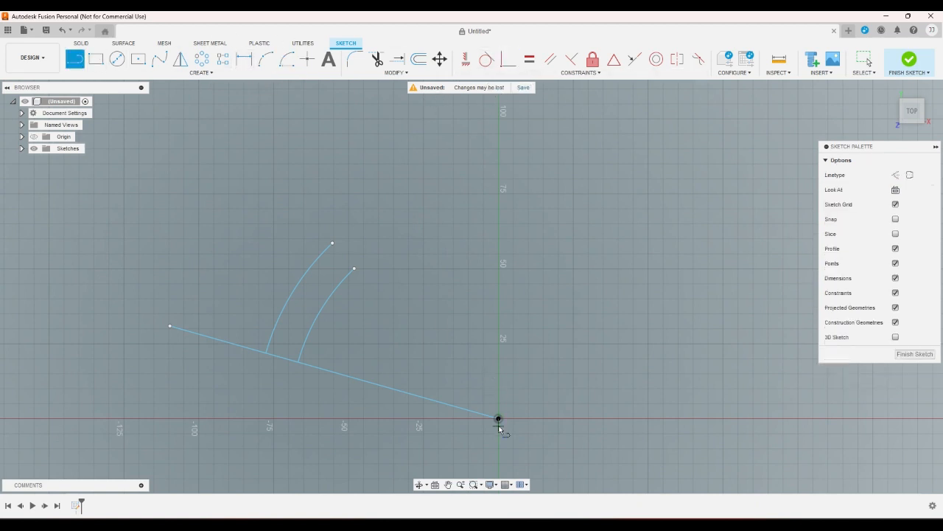
left_click(498, 419)
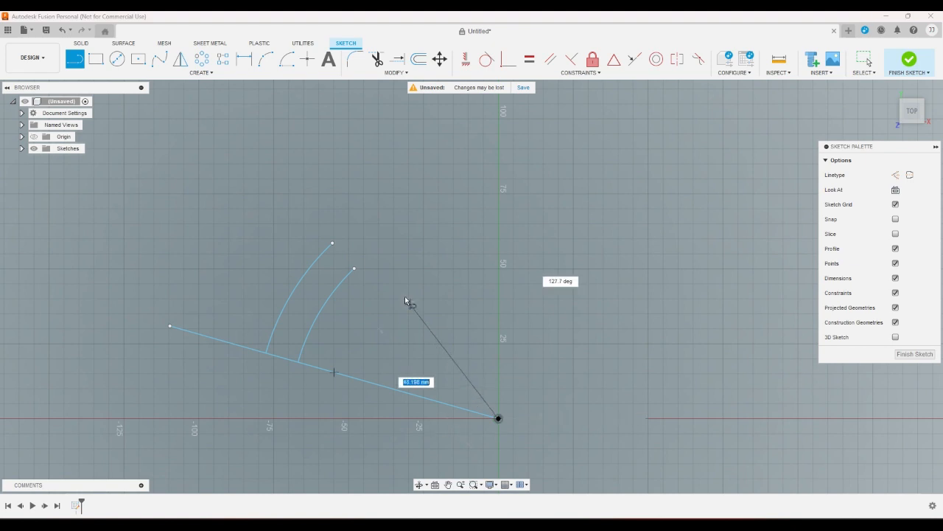
left_click(331, 243)
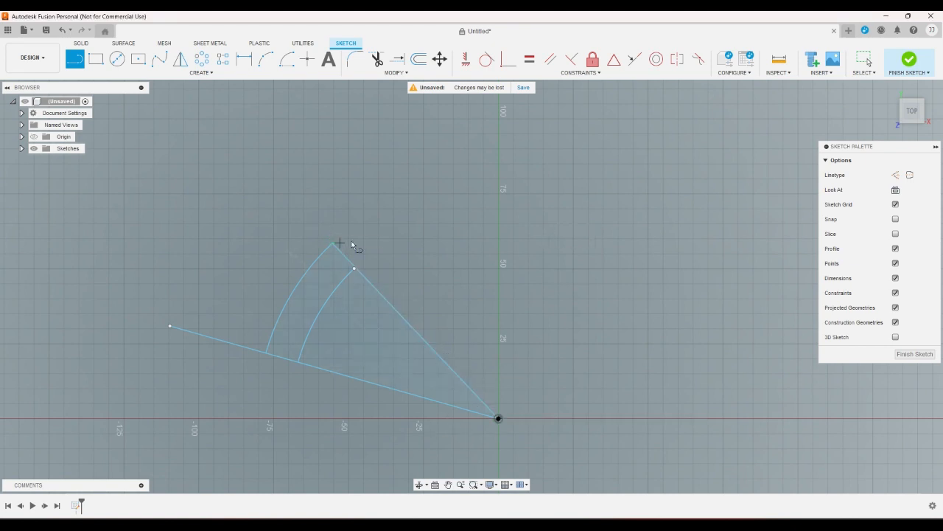
right_click(383, 233)
left_click(422, 234)
Make the inner arc's upper endpoint coincident with the line joining the origin and the outer arc.
scroll(381, 260, "up", 5)
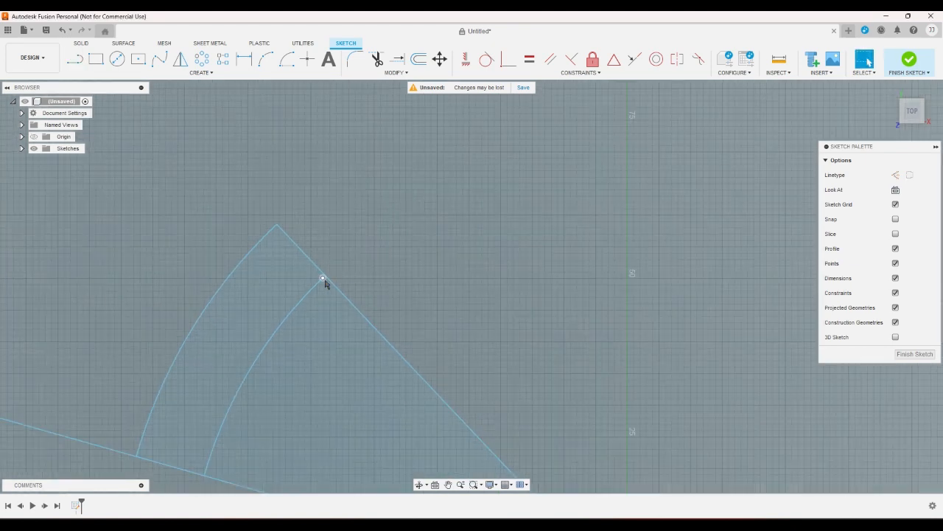
left_click(376, 59)
right_click(360, 251)
left_click(336, 267)
scroll(368, 250, "down", 3)
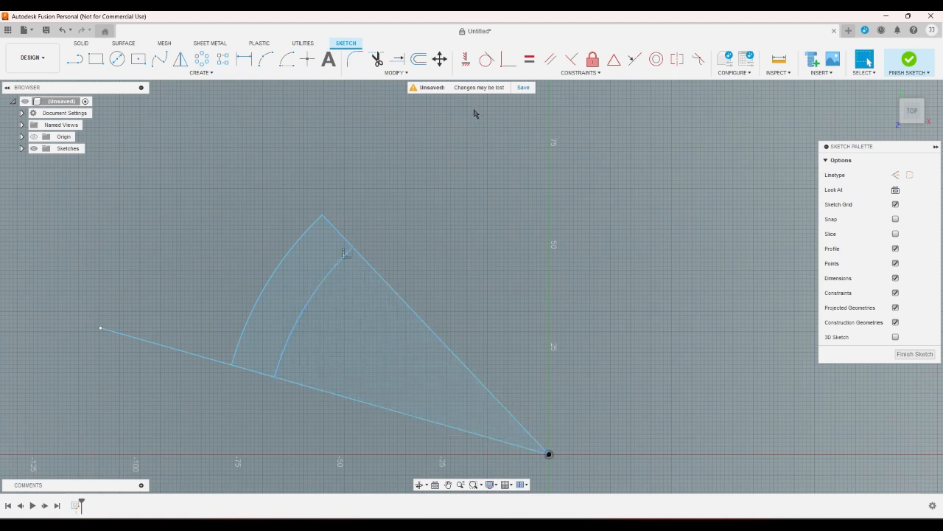
Trim both radial lines outside the two arcs, leaving only a closed curved slot outline.
left_click(376, 59)
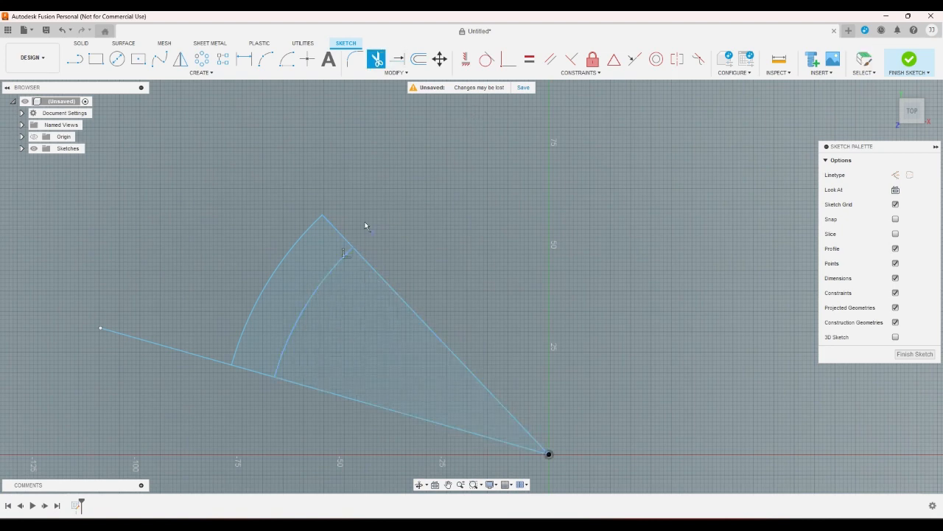
left_click(360, 255)
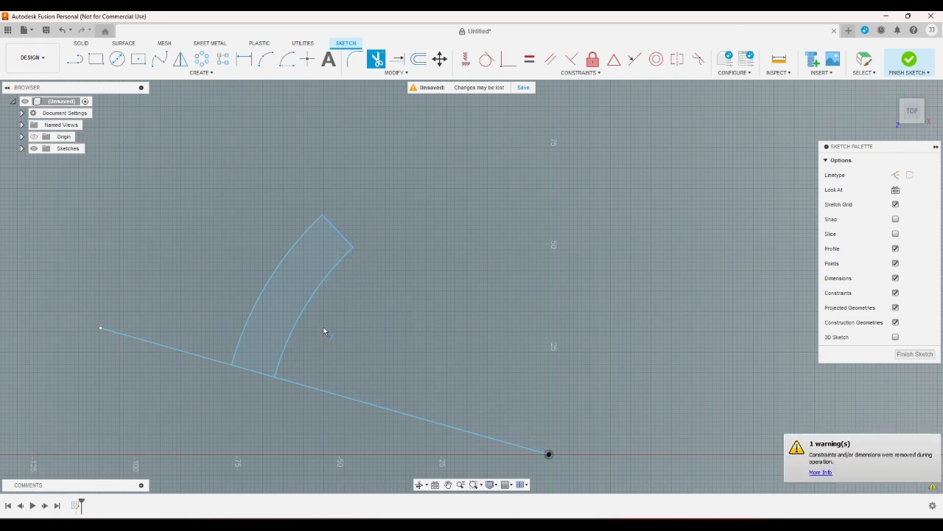
left_click(306, 385)
left_click(189, 350)
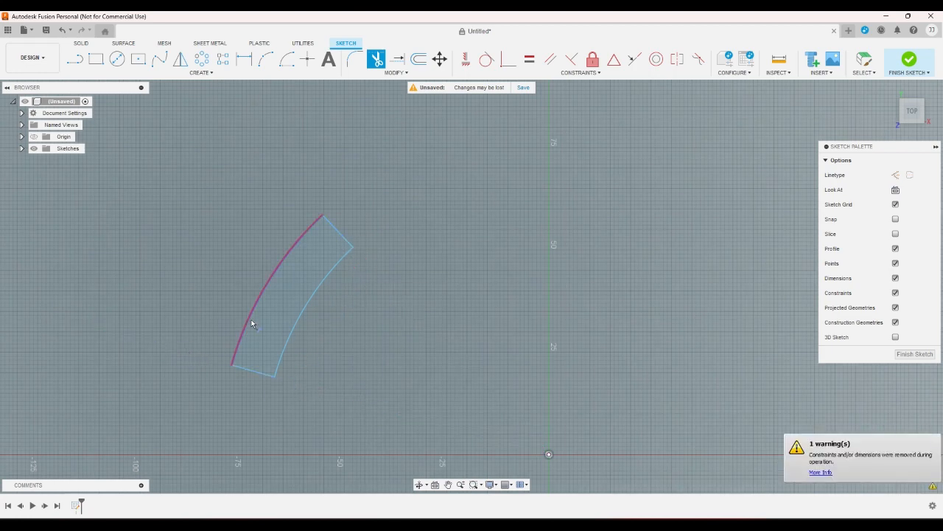
right_click(288, 215)
left_click(275, 185)
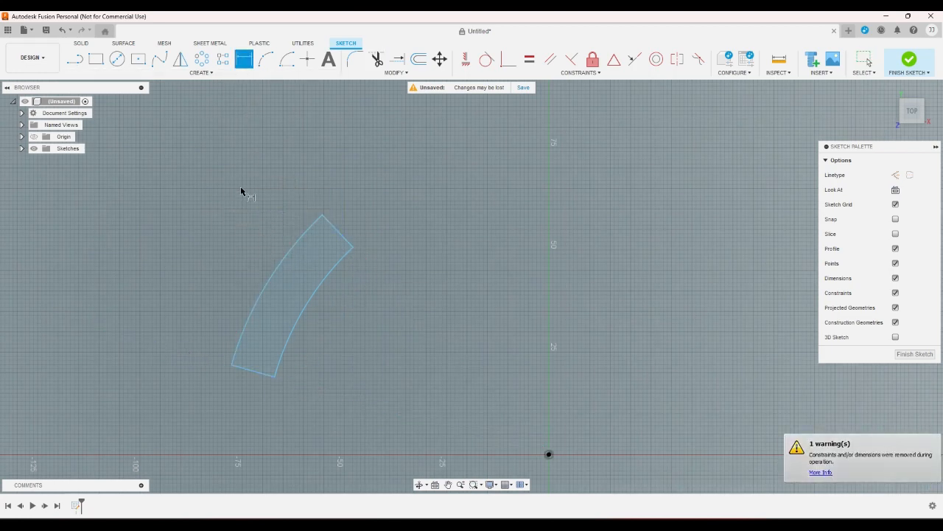
Dimension the lower end line of the curved slot to 5 mm.
left_click(248, 371)
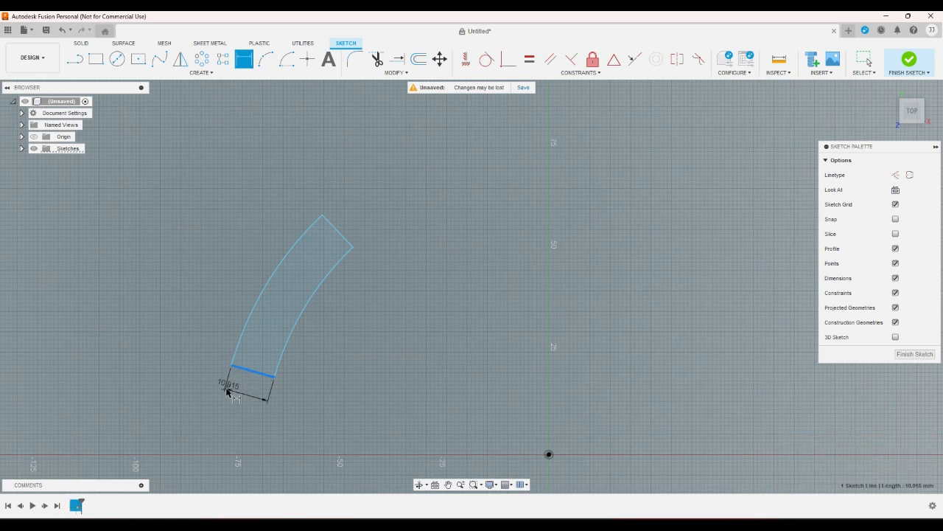
left_click(219, 390)
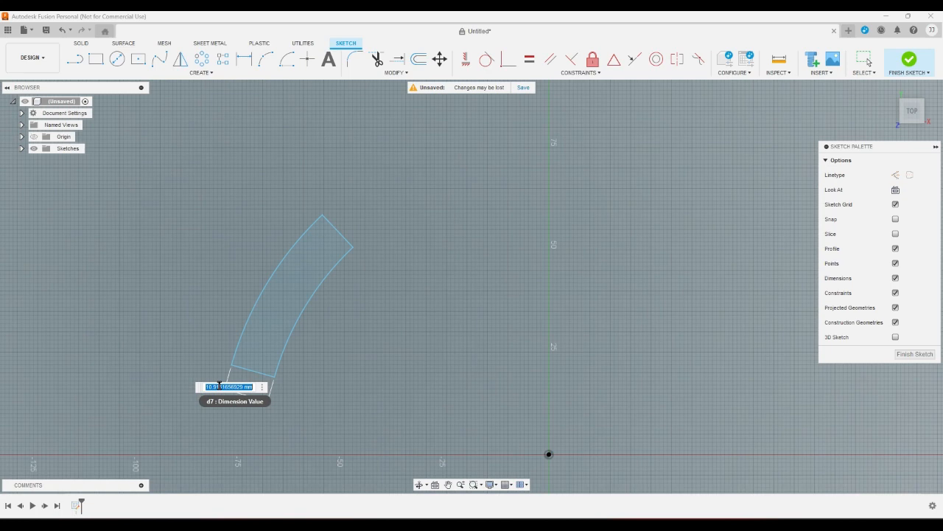
type("5")
key("Return")
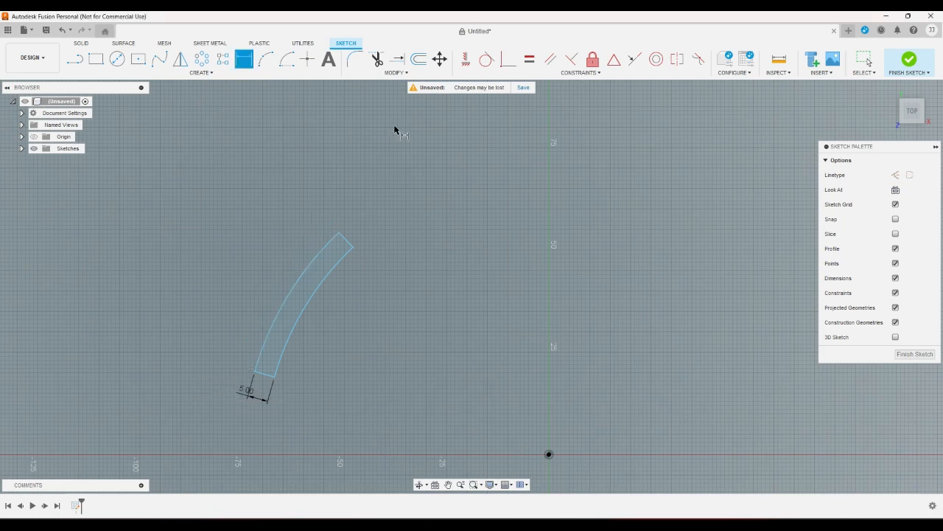
Offset the closed slot outline outward by 2 mm.
left_click(418, 59)
left_click(318, 253)
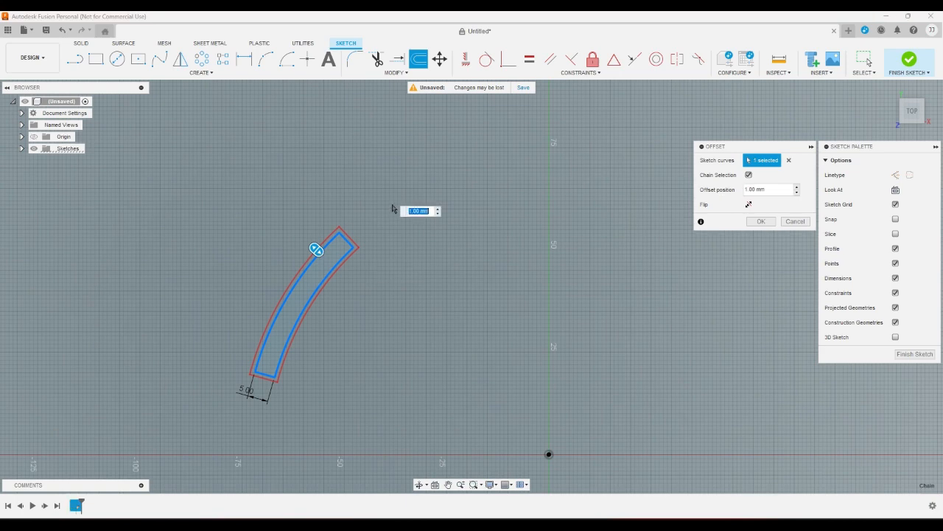
key("Return")
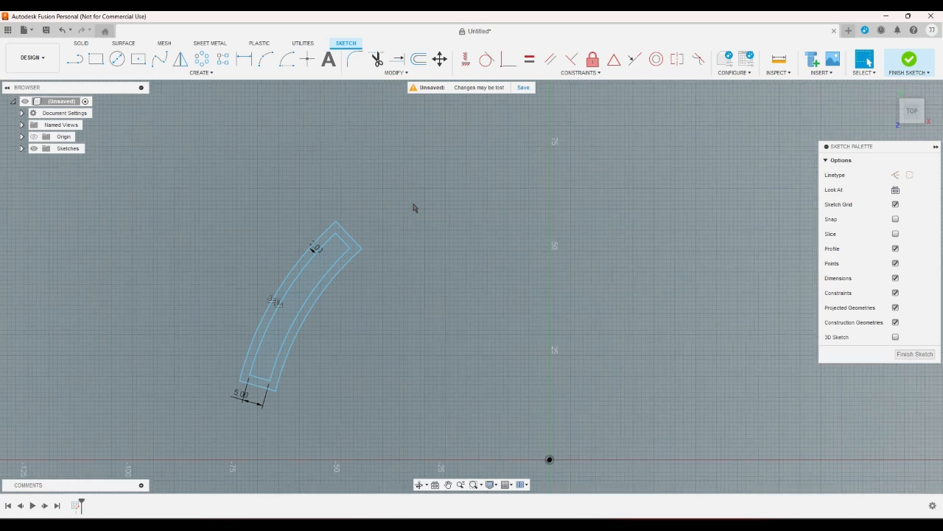
Draw two lines joining the inner corners of the offset outline to the origin to form a wedge.
scroll(414, 207, "down", 2)
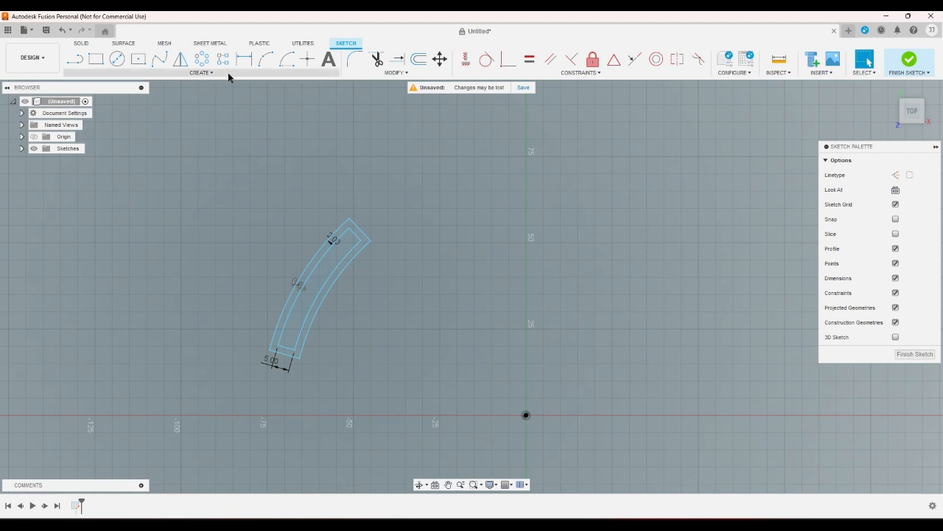
left_click(74, 59)
left_click(299, 358)
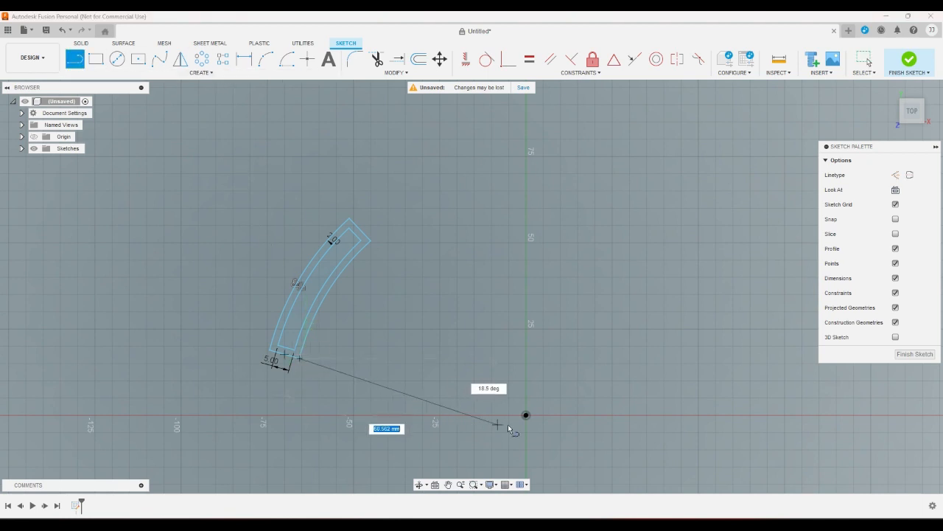
left_click(526, 415)
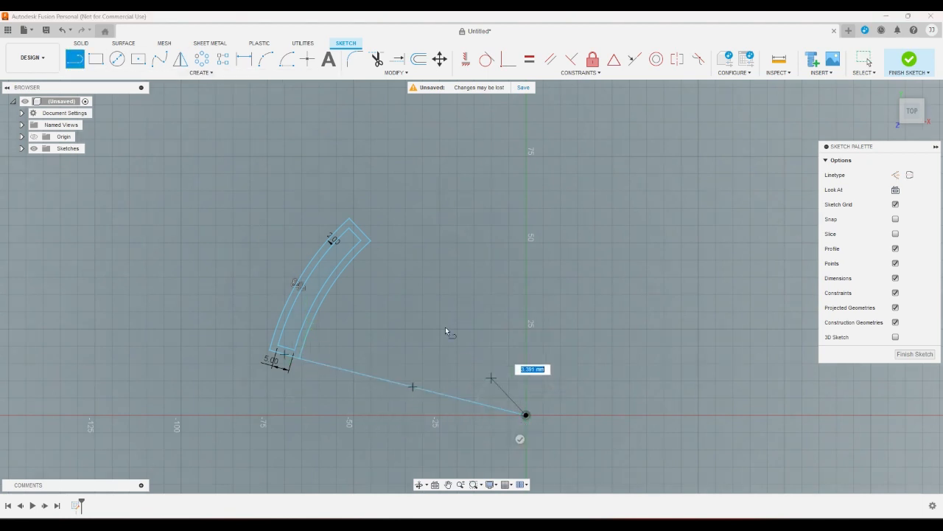
left_click(373, 242)
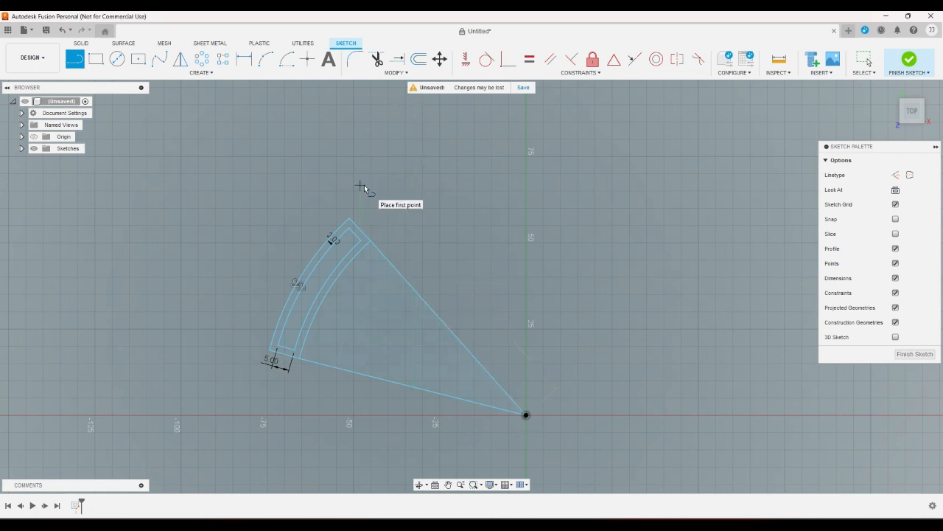
Offset the curved slot outline outward a second time by 3 mm.
left_click(418, 59)
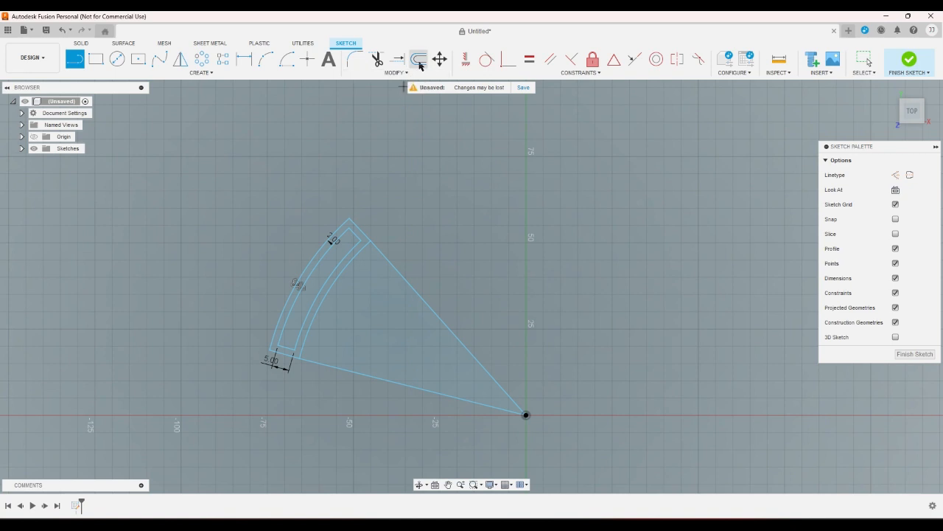
left_click(342, 236)
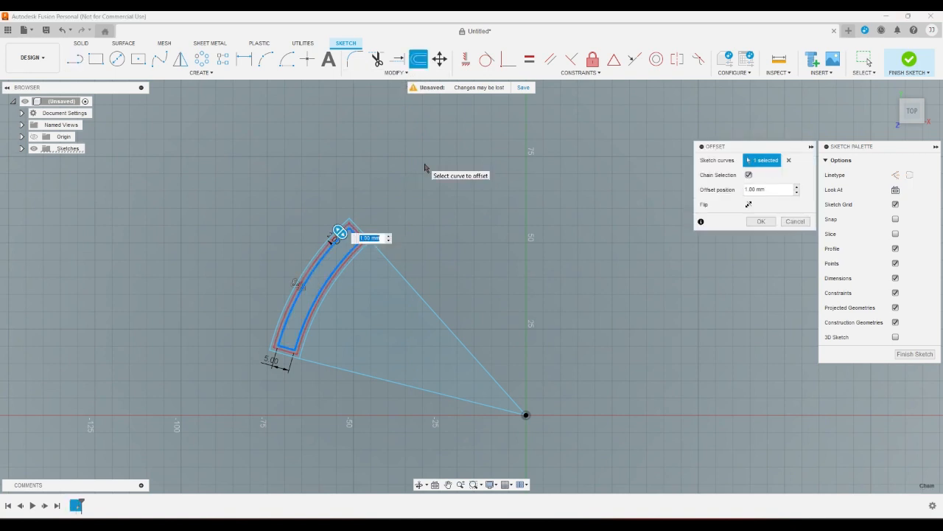
key("Return")
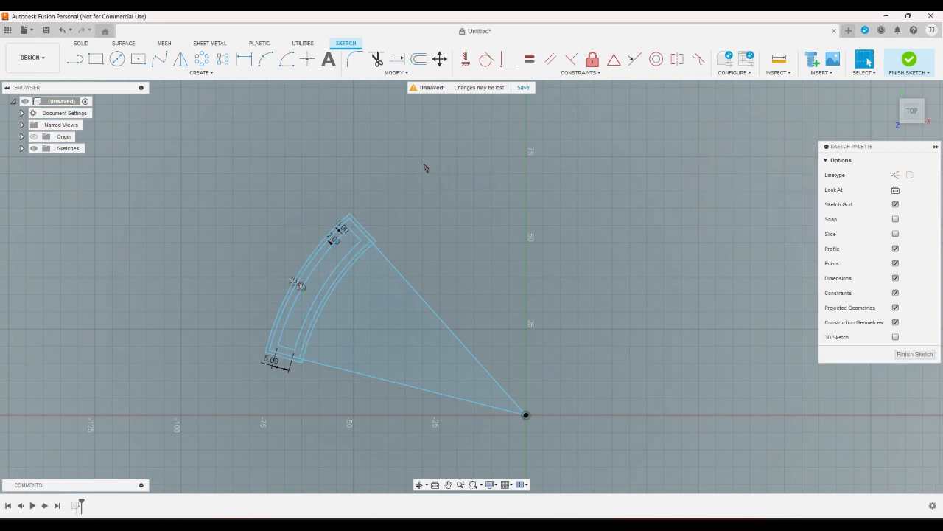
Draw two lines joining the inner corners of the outermost offset outline to the origin.
left_click(74, 59)
scroll(317, 353, "up", 3)
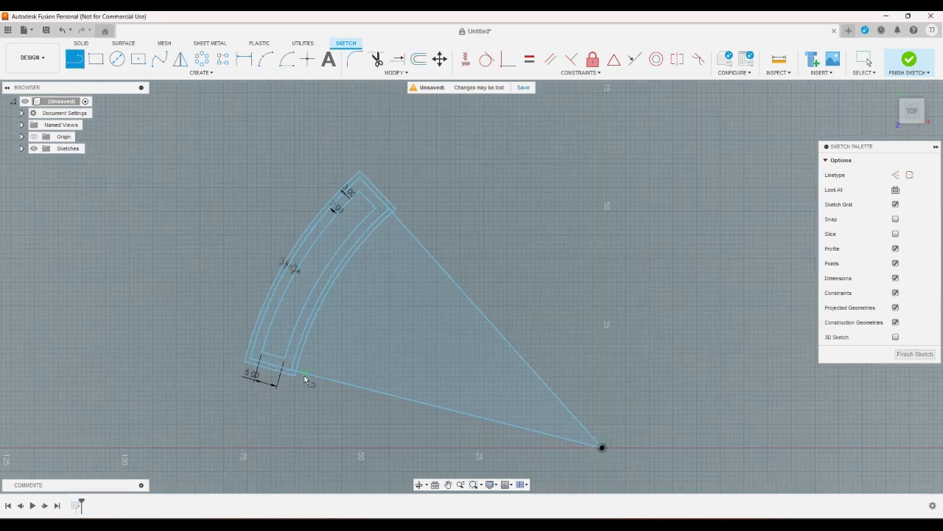
left_click(295, 374)
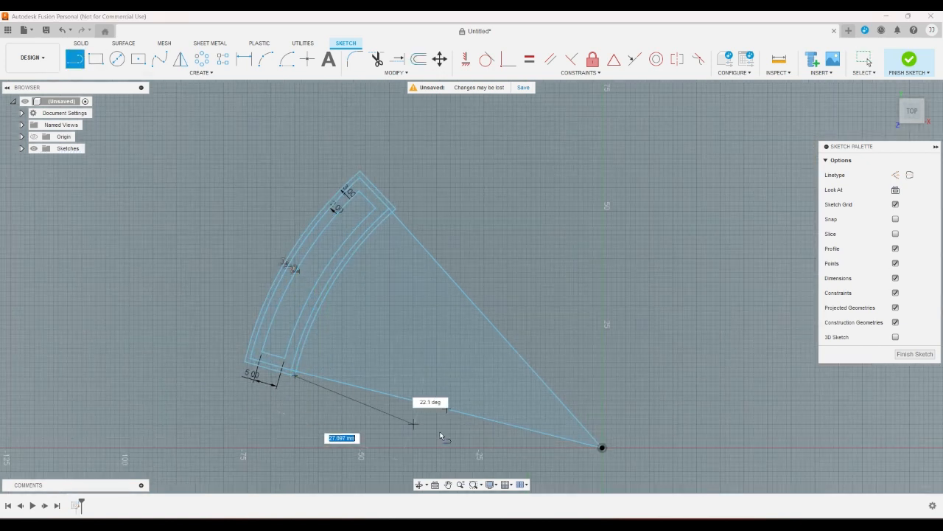
left_click(600, 447)
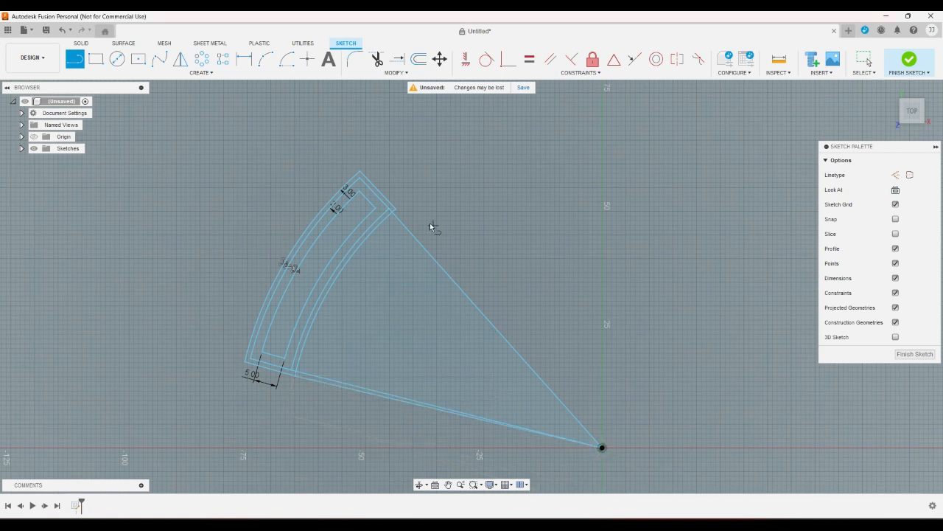
left_click(396, 209)
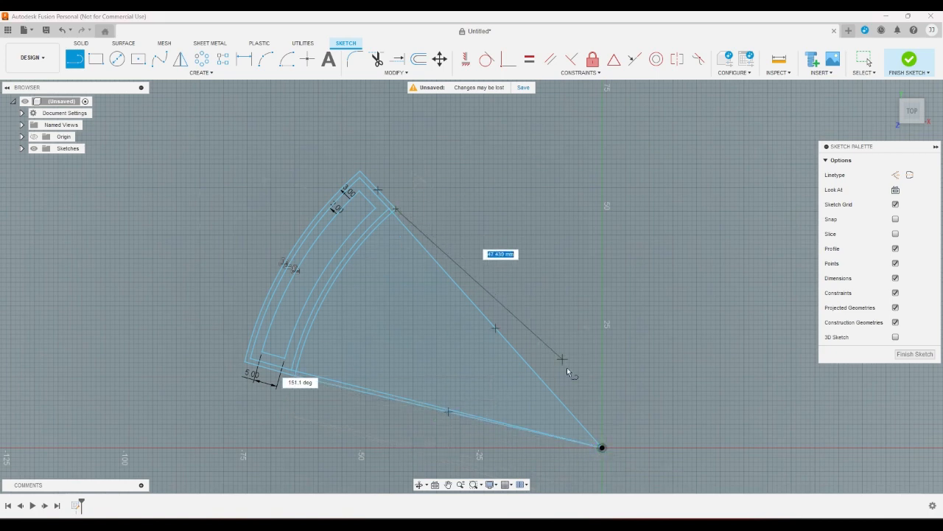
left_click(602, 444)
key("Escape")
Set the outermost outline's offset distance from the slot to 10 mm.
scroll(398, 196, "up", 6)
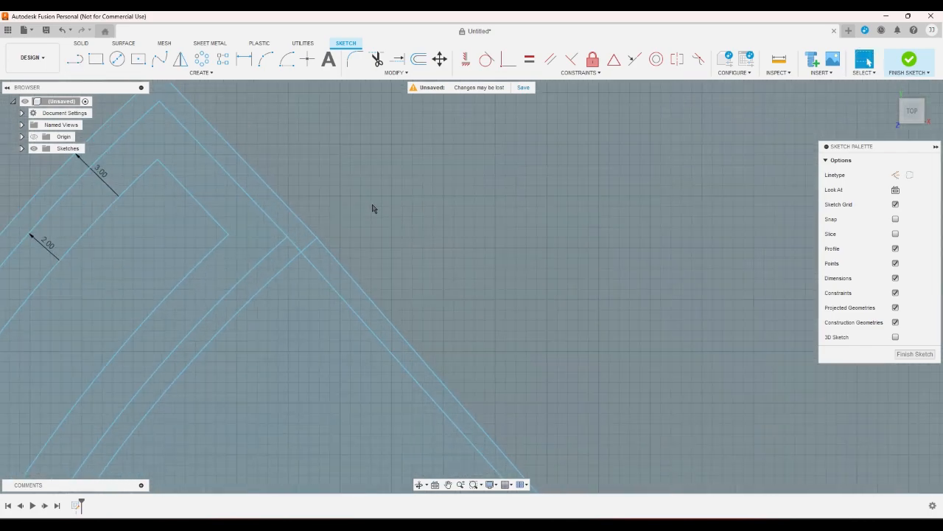
scroll(398, 184, "down", 6)
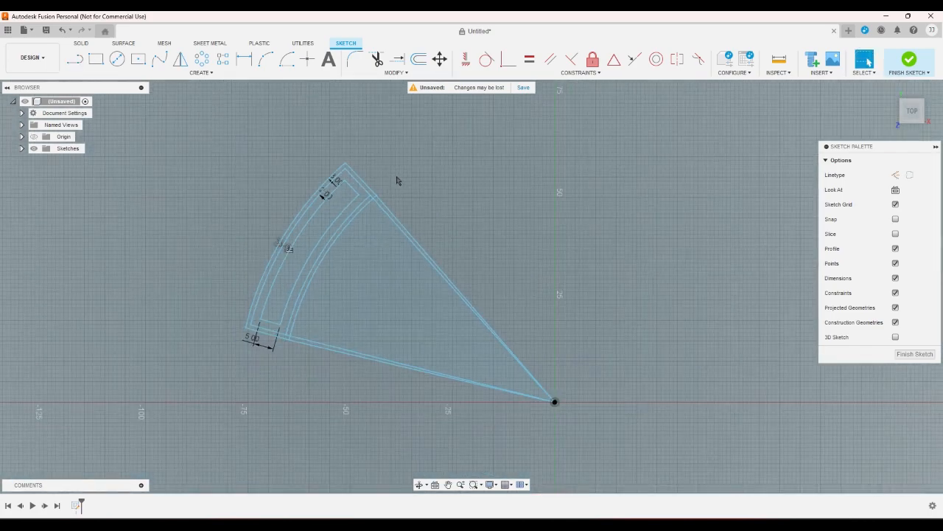
scroll(361, 267, "up", 3)
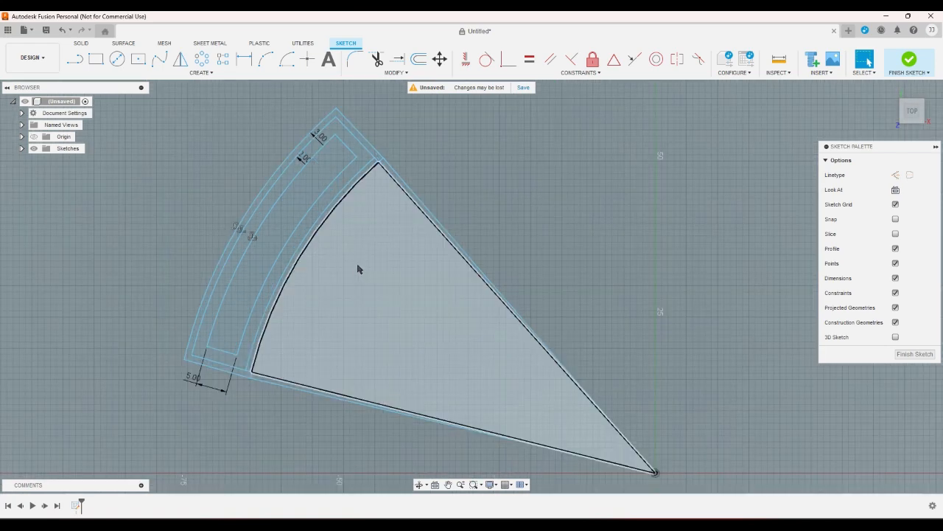
key("o")
left_click(324, 223)
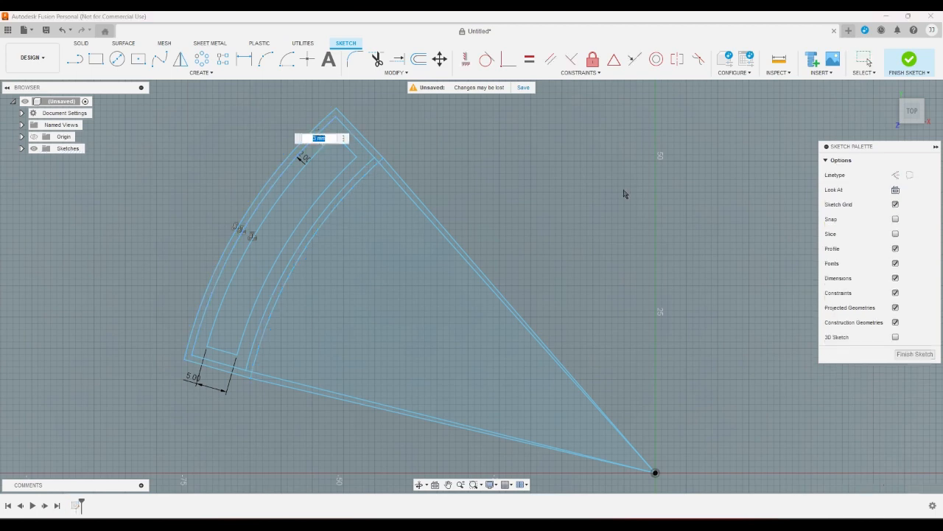
key("Return")
Draw two origin-centred arcs extending the slot's inner and outer sides at its lower end to the 2 mm offset outline.
scroll(624, 194, "down", 3)
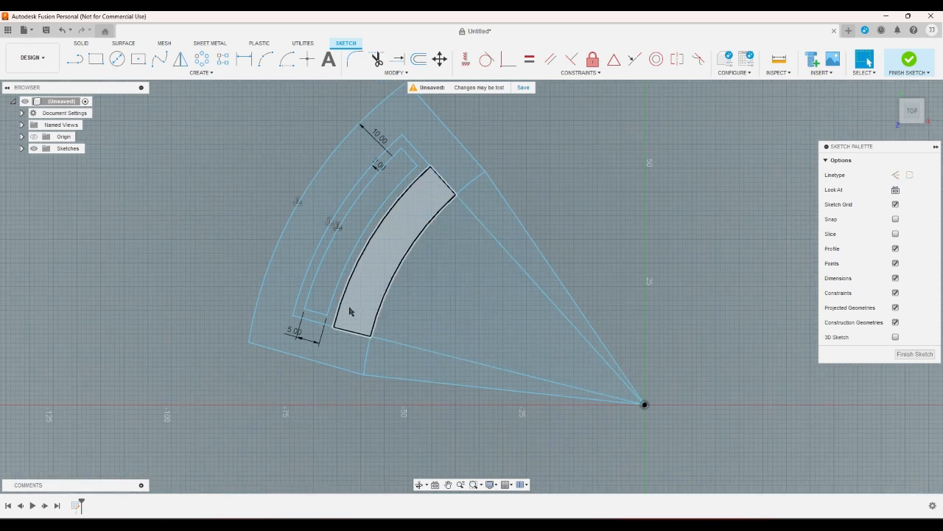
scroll(350, 311, "down", 1)
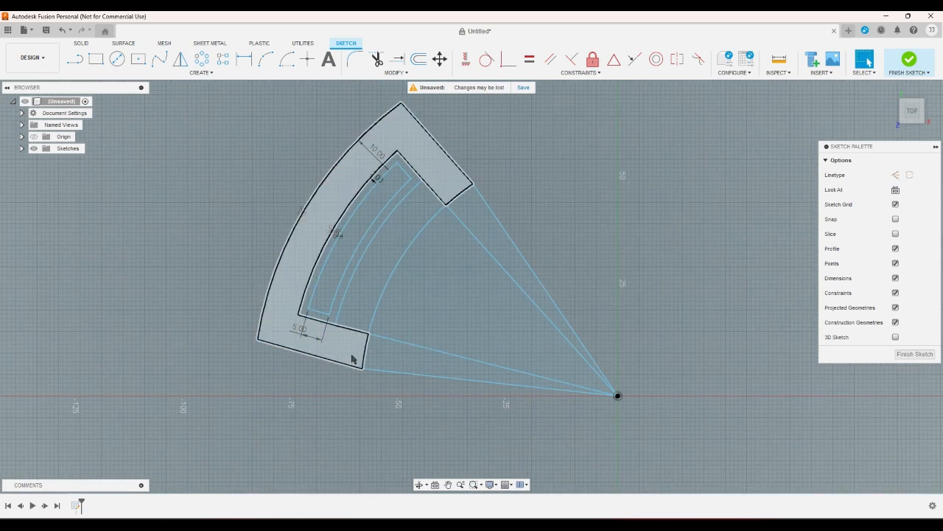
scroll(354, 352, "up", 5)
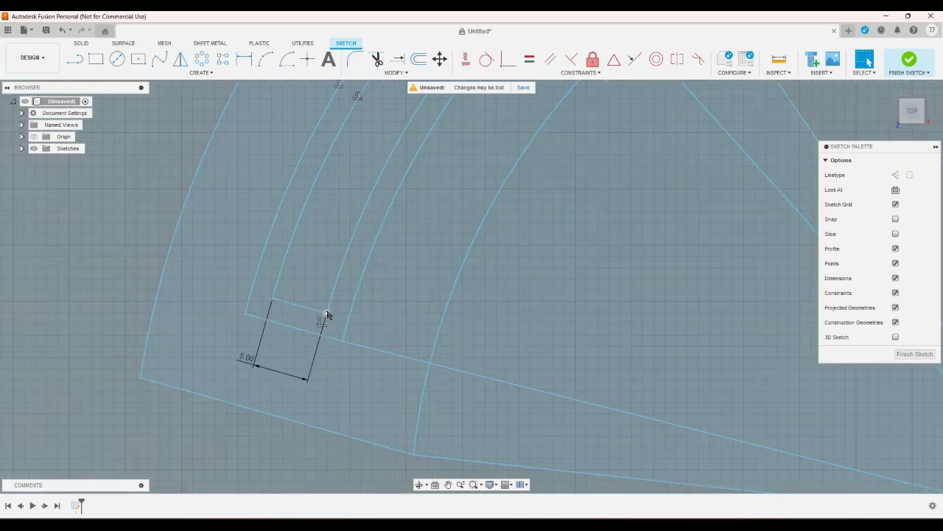
scroll(314, 290, "down", 4)
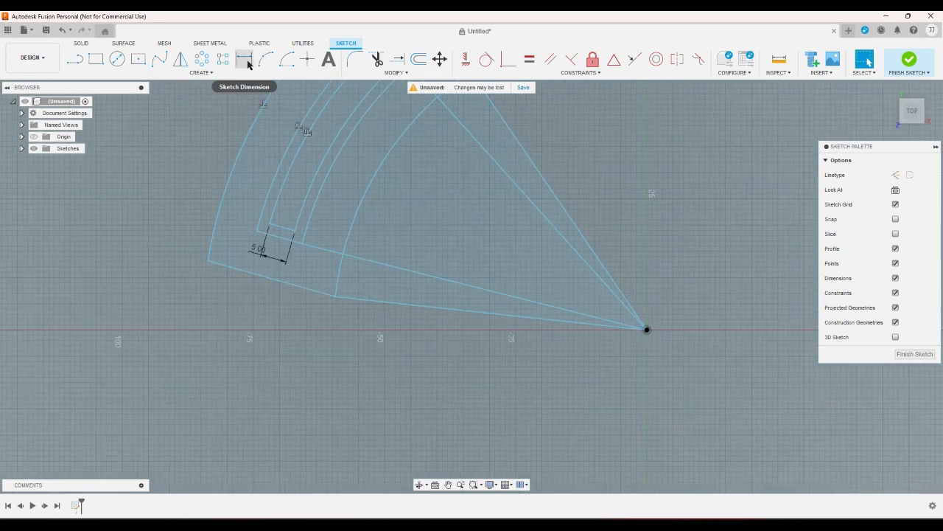
left_click(286, 59)
left_click(646, 330)
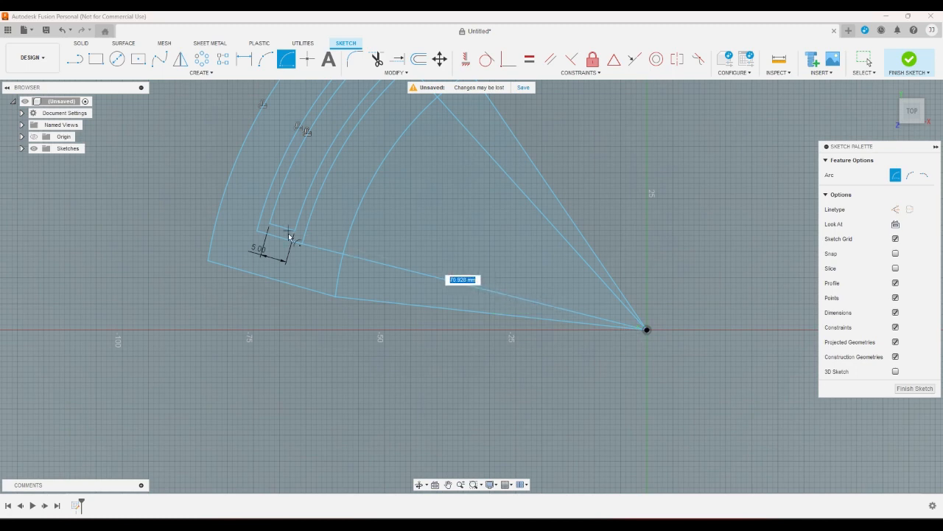
left_click(295, 231)
left_click(292, 245)
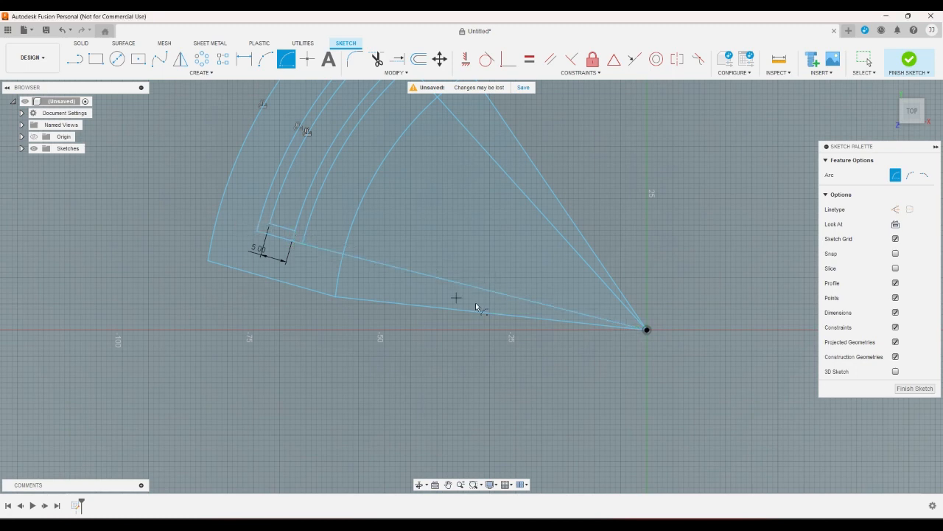
left_click(646, 329)
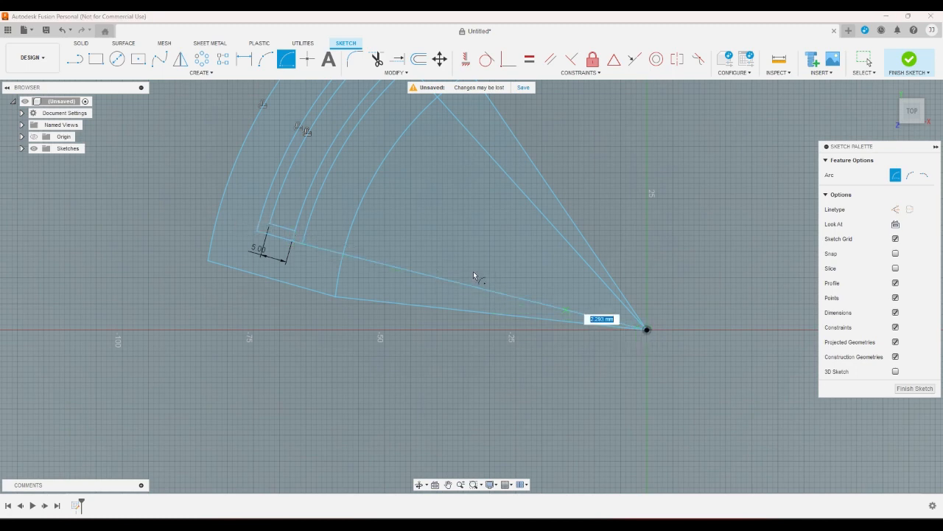
left_click(269, 224)
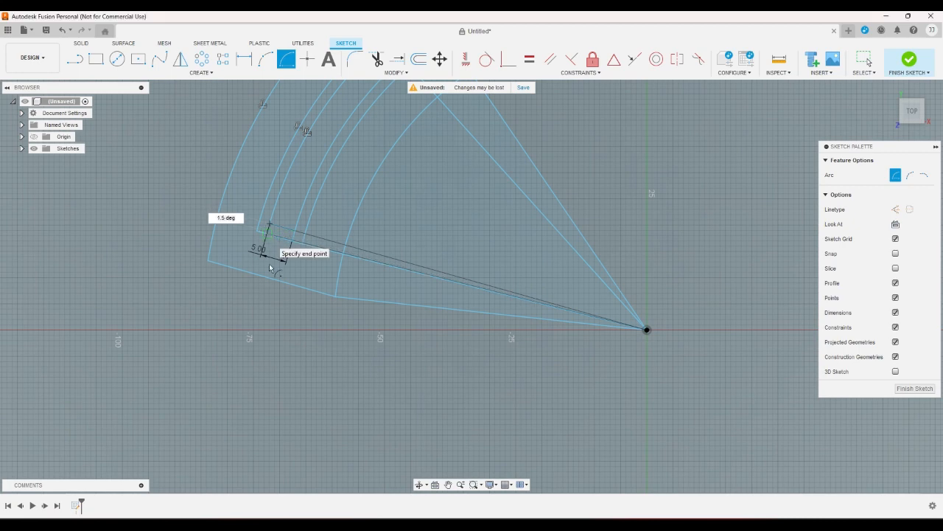
left_click(267, 253)
Draw two origin-centred arcs extending the slot's sides at its upper end to the 2 mm offset outline.
scroll(250, 261, "down", 5)
scroll(368, 244, "up", 4)
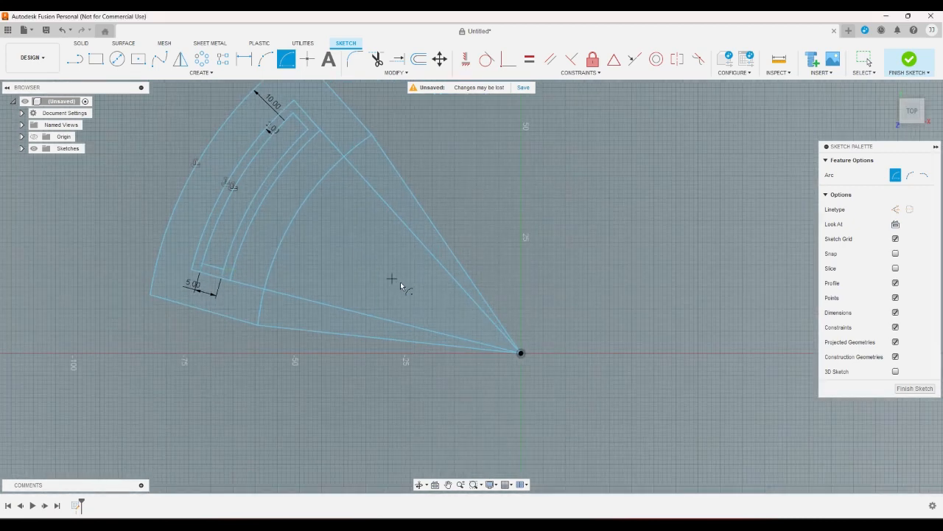
left_click(515, 353)
left_click(295, 123)
left_click(520, 352)
left_click(308, 130)
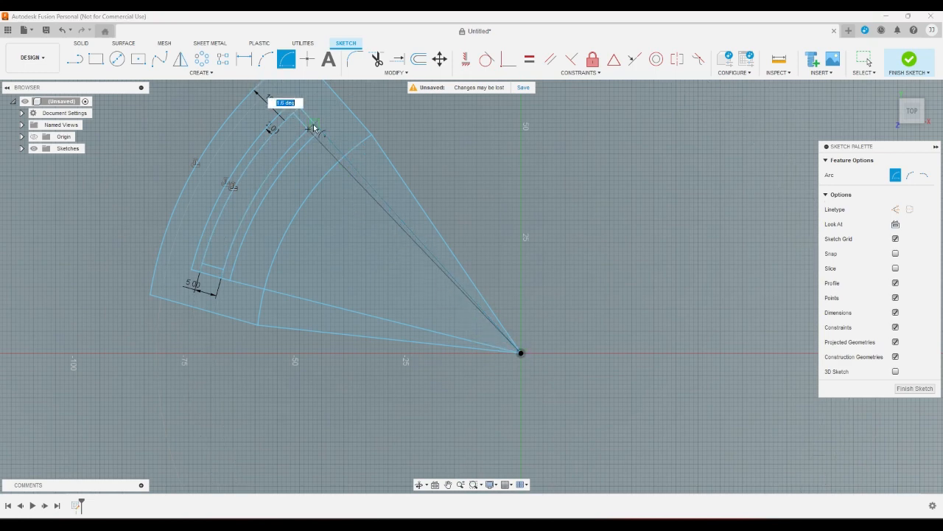
right_click(434, 127)
left_click(462, 128)
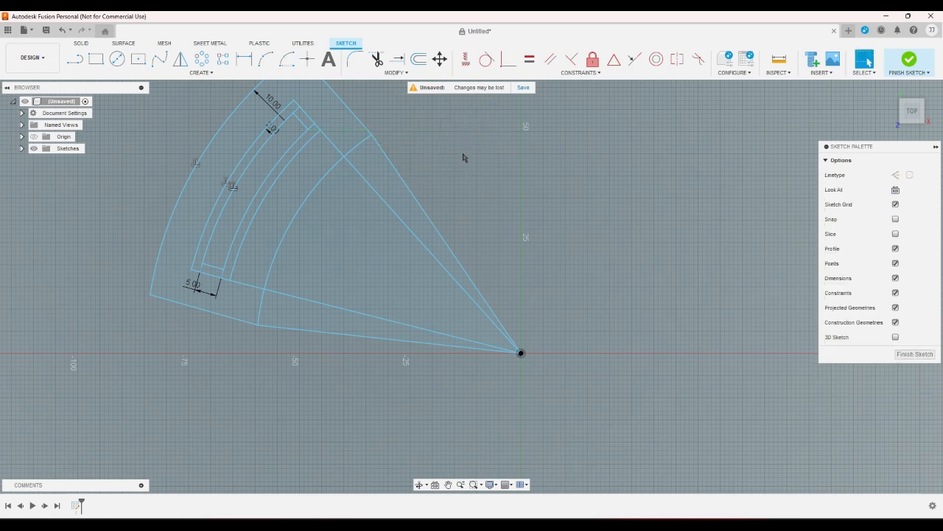
Convert the four radial lines running to the origin into construction lines.
scroll(467, 189, "down", 3)
scroll(369, 250, "up", 4)
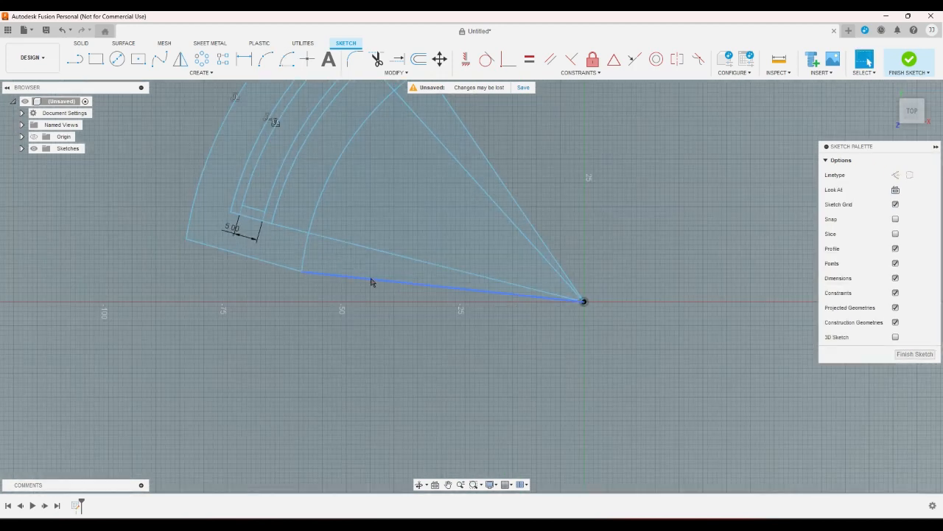
left_click(371, 286)
key("x")
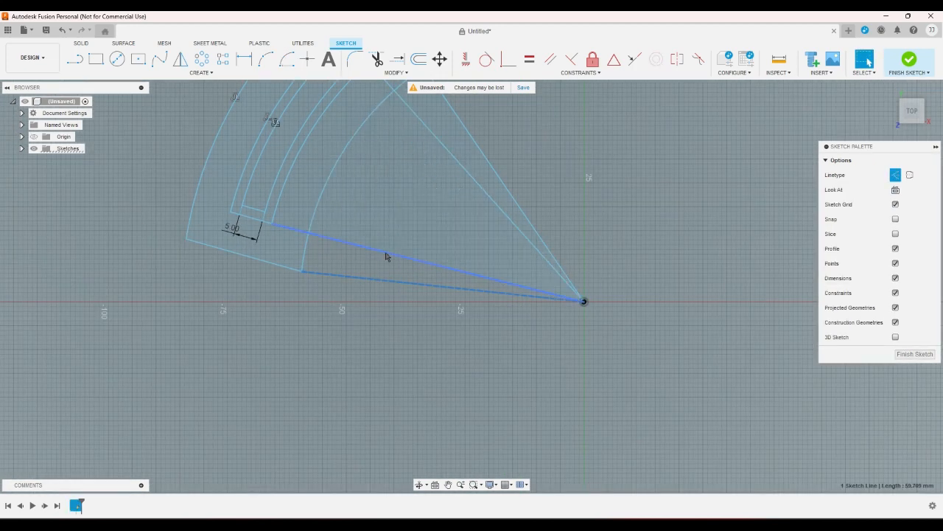
left_click(389, 251)
left_click(466, 173)
left_click(488, 160)
key("x")
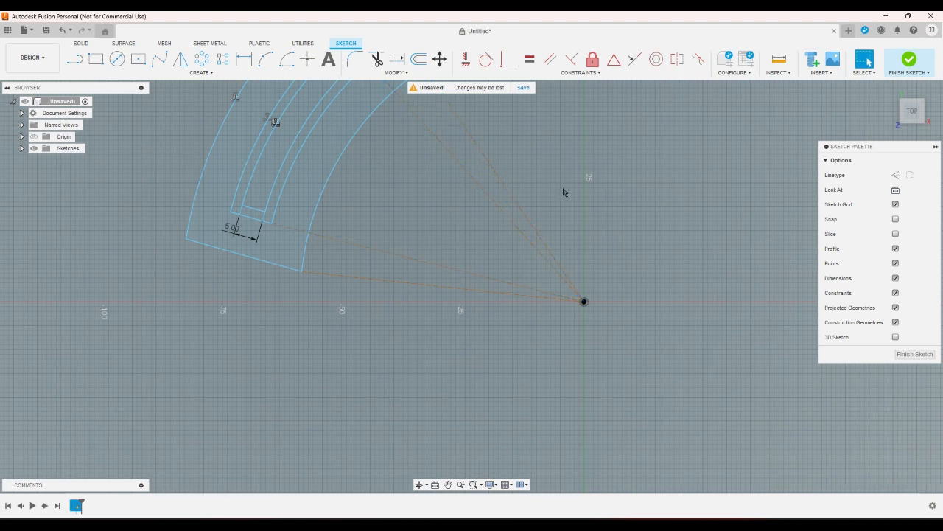
Sketch a closed rectangle of lines about 13 by 5 mm just below the slot's lower end, inside the outermost outline.
scroll(565, 192, "down", 3)
scroll(558, 204, "down", 2)
scroll(449, 142, "up", 4)
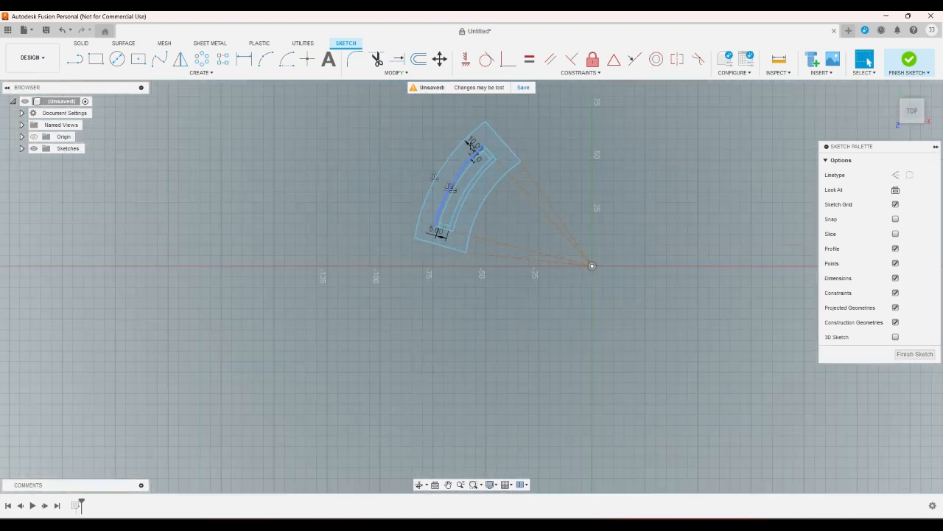
scroll(434, 170, "up", 2)
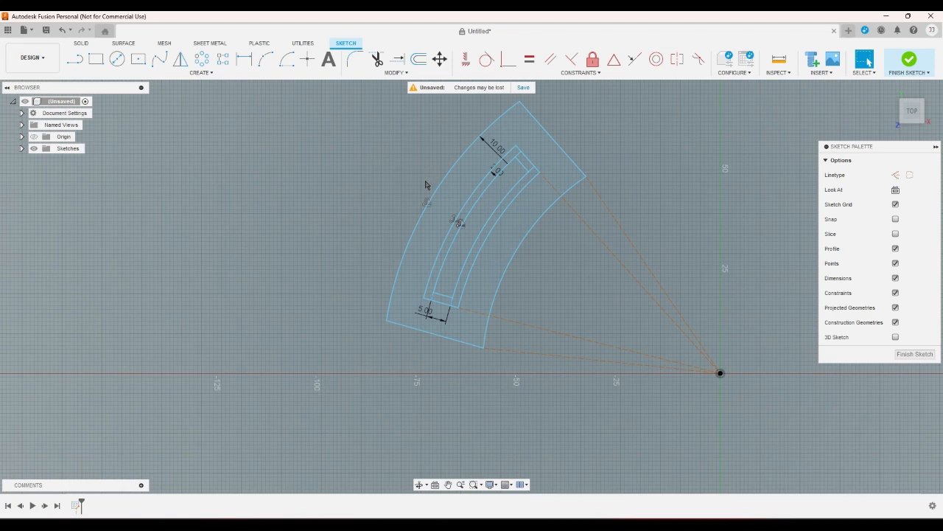
left_click(77, 65)
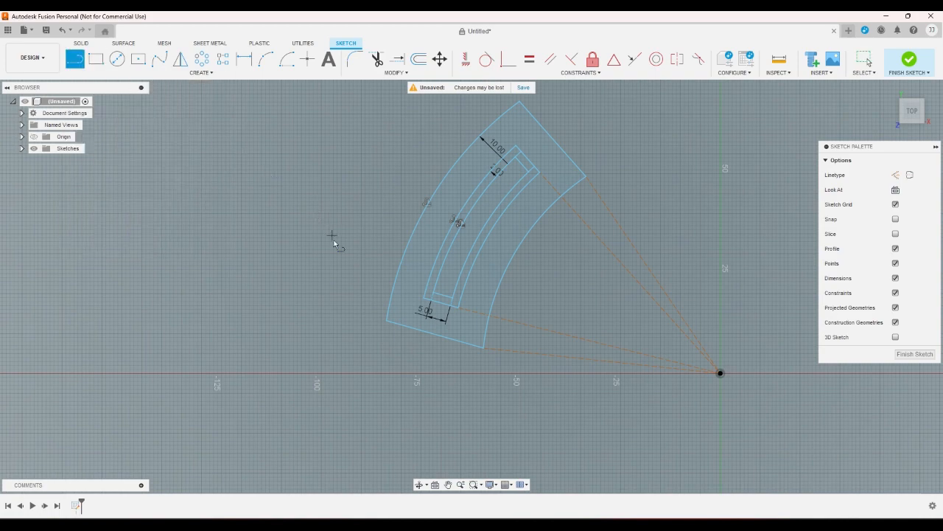
scroll(357, 254, "up", 2)
scroll(486, 332, "up", 2)
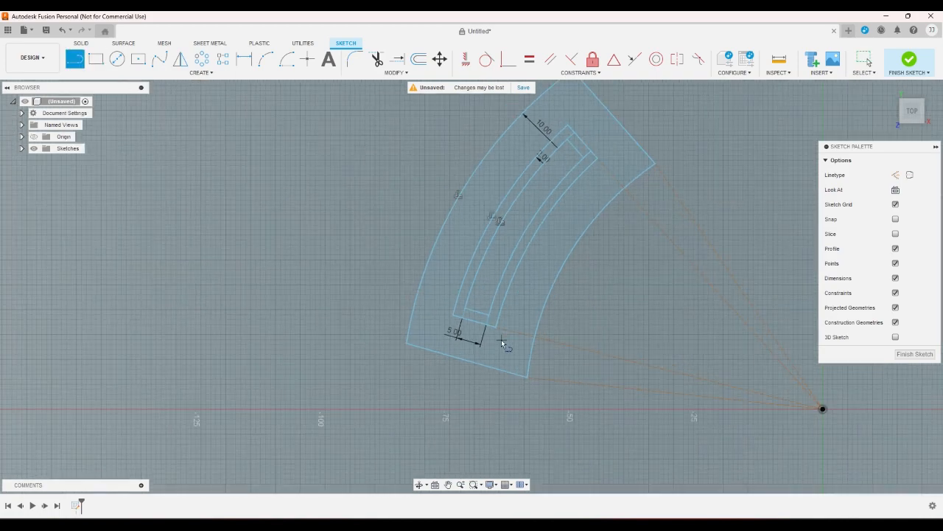
left_click(429, 309)
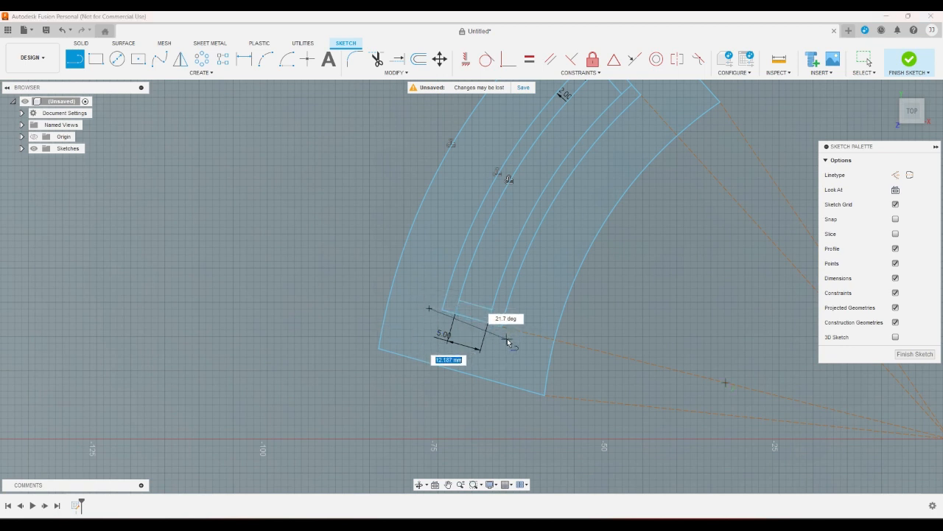
left_click(510, 338)
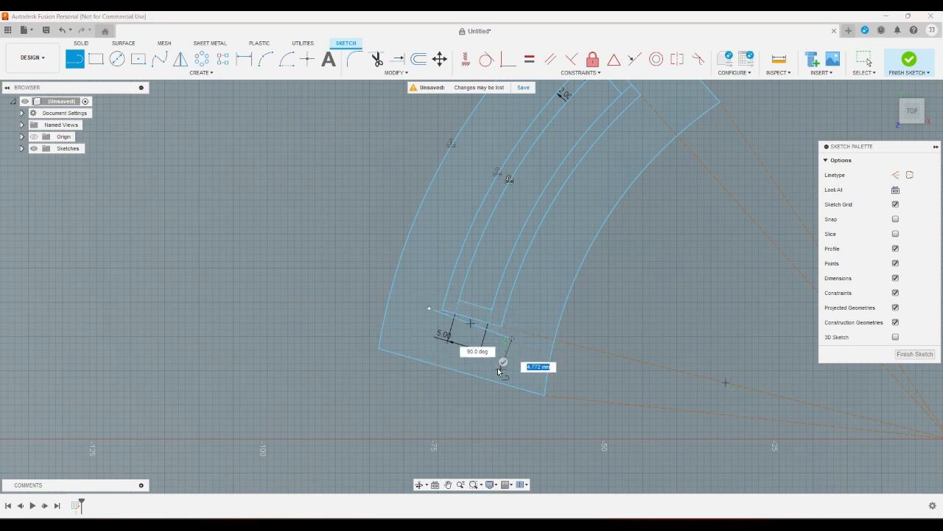
left_click(499, 369)
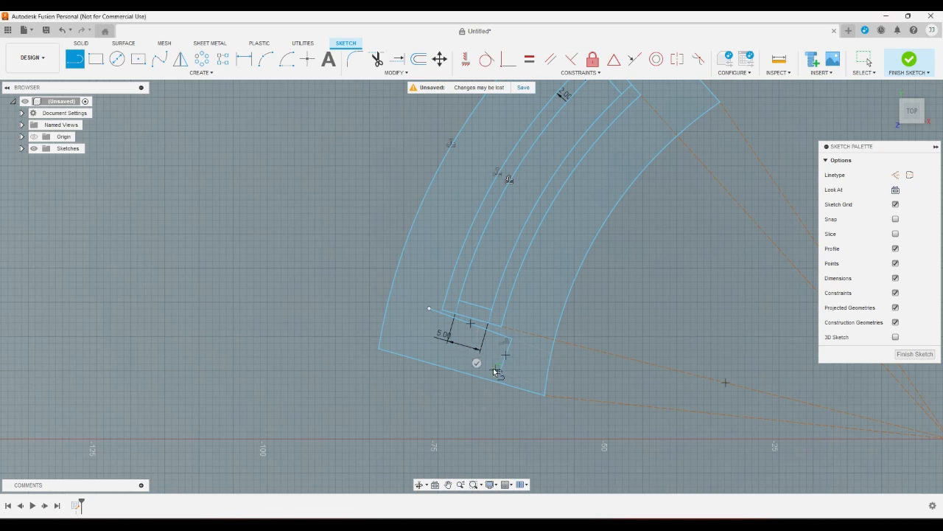
left_click(417, 341)
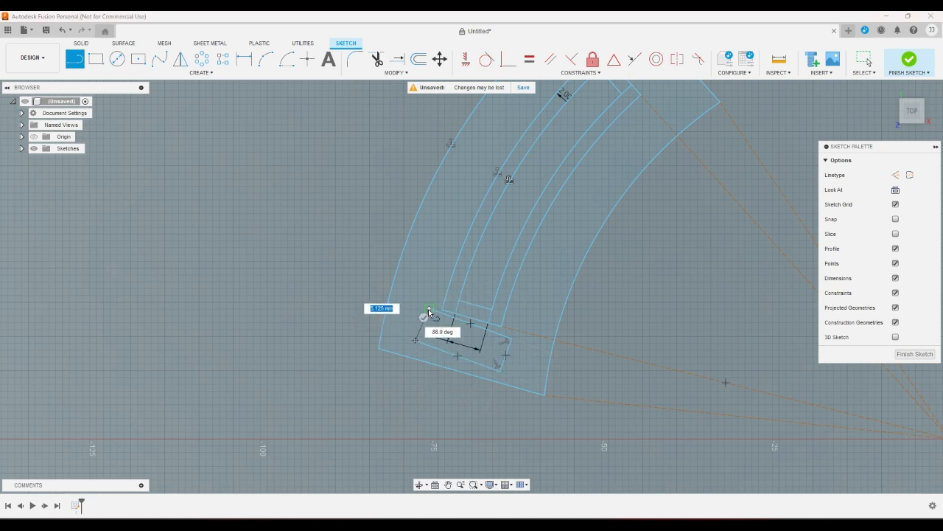
left_click(428, 309)
right_click(423, 280)
left_click(465, 280)
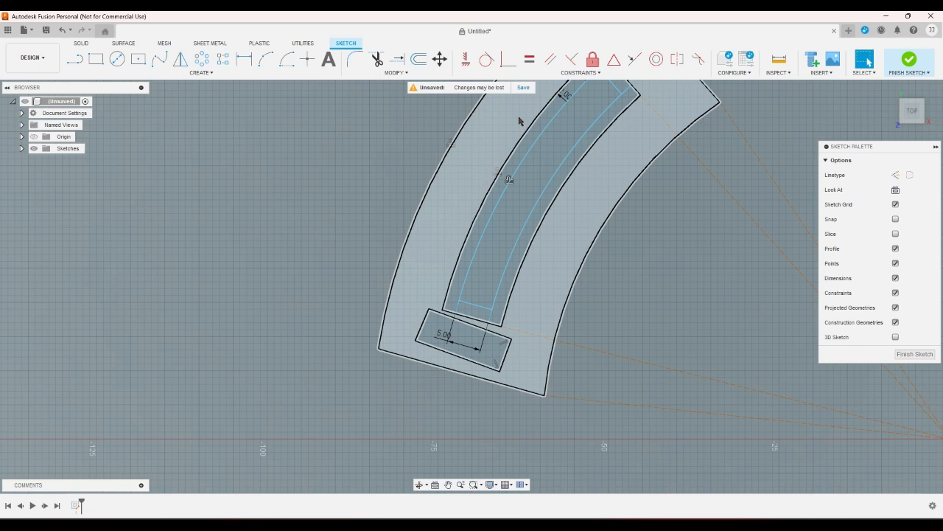
Constrain the end rectangle's upper long side parallel to the adjacent lower end line of the slot outline.
left_click(551, 59)
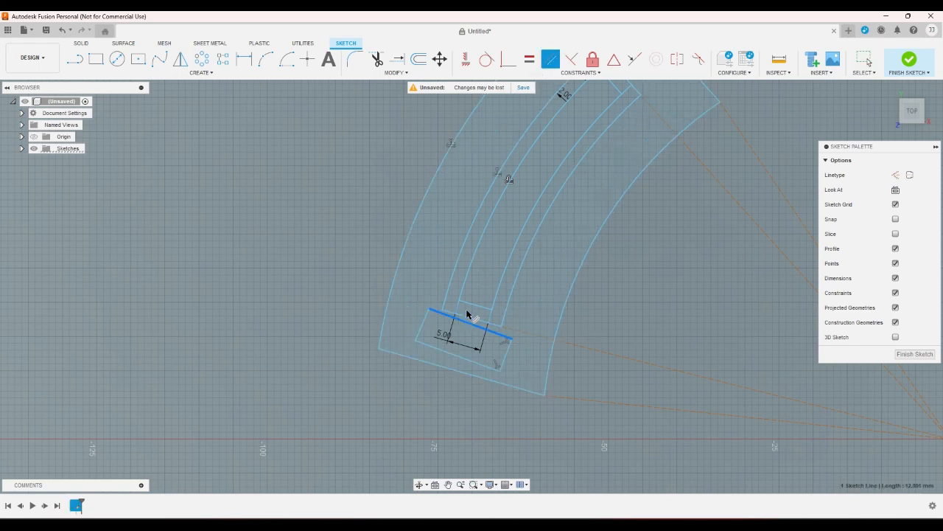
right_click(426, 293)
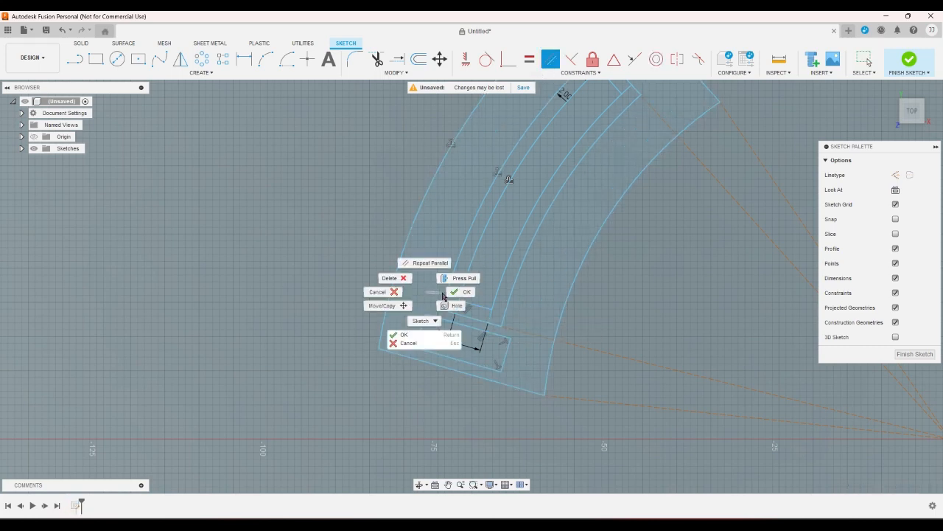
left_click(461, 291)
scroll(436, 319, "down", 1)
scroll(432, 328, "up", 4)
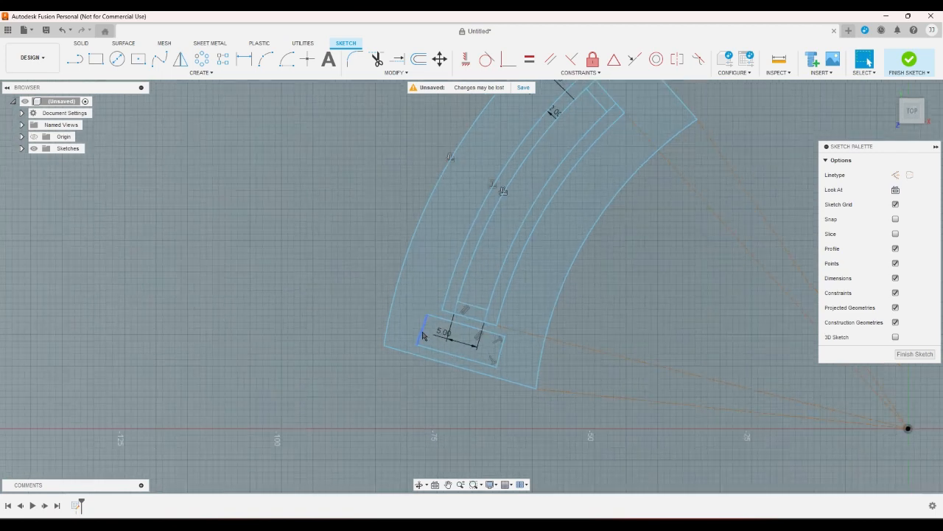
Constrain the rectangle's left short side perpendicular to its lower long side.
left_click(412, 332)
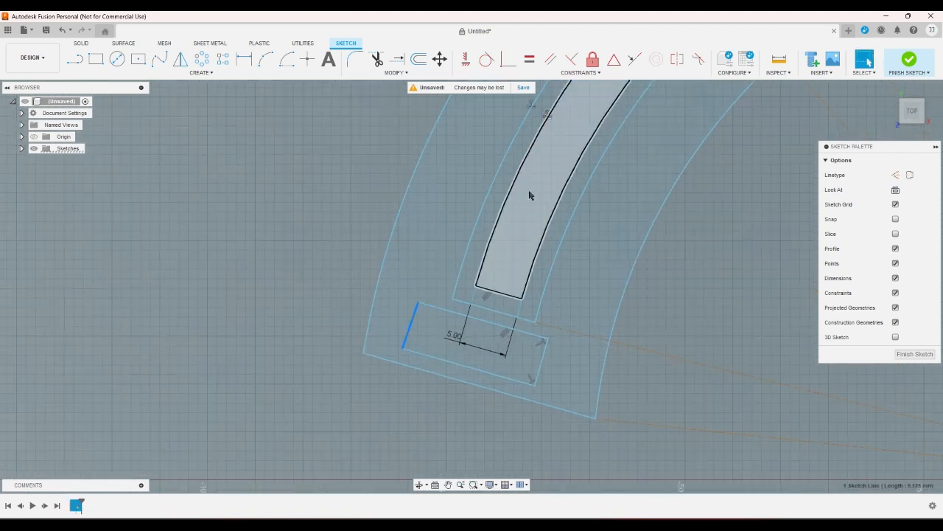
left_click(571, 59)
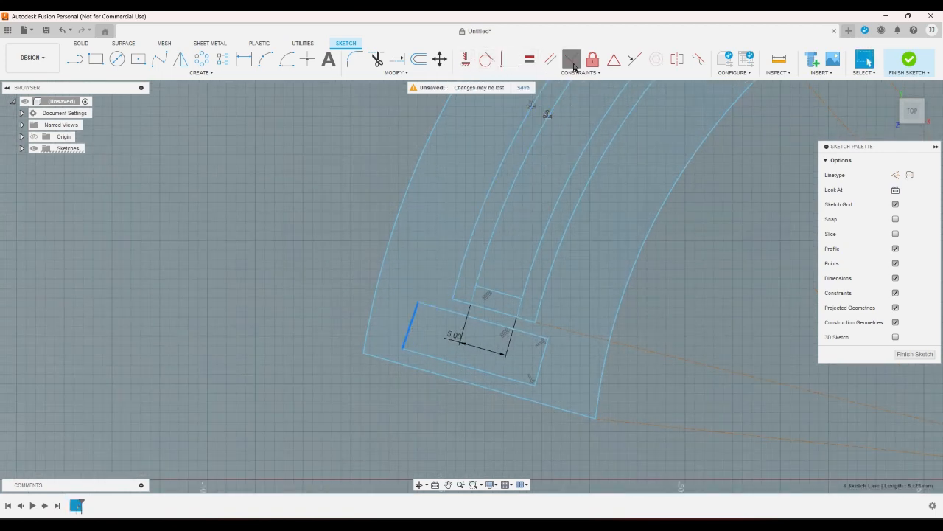
left_click(421, 353)
right_click(283, 333)
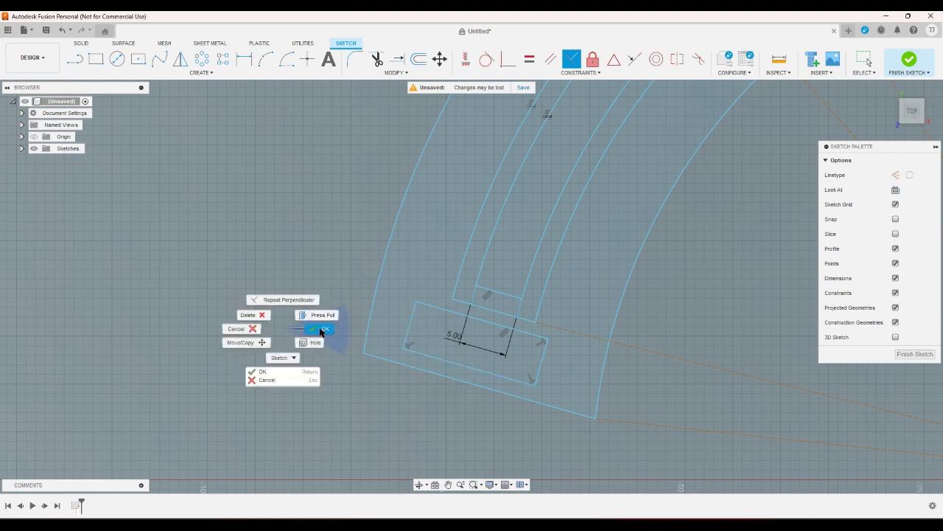
left_click(327, 328)
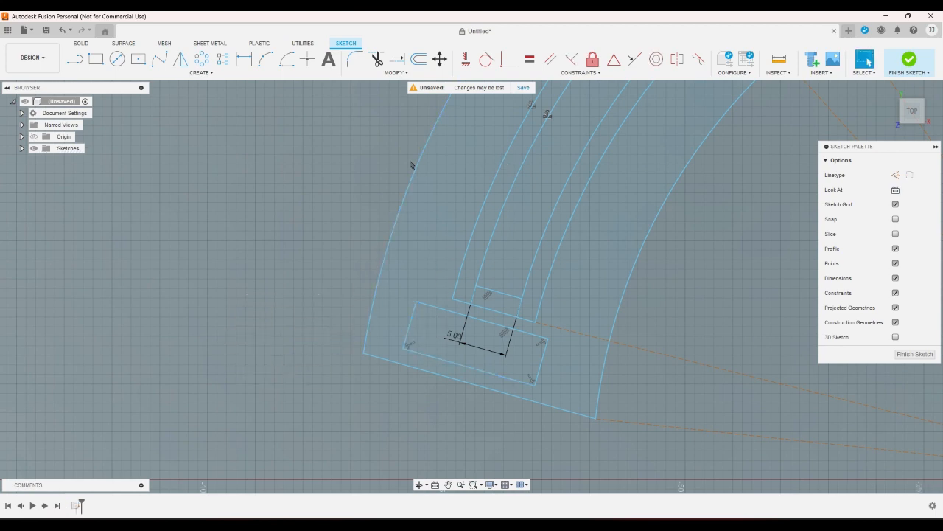
Offset the end rectangle's closed outline outward by 2 mm.
left_click(435, 307)
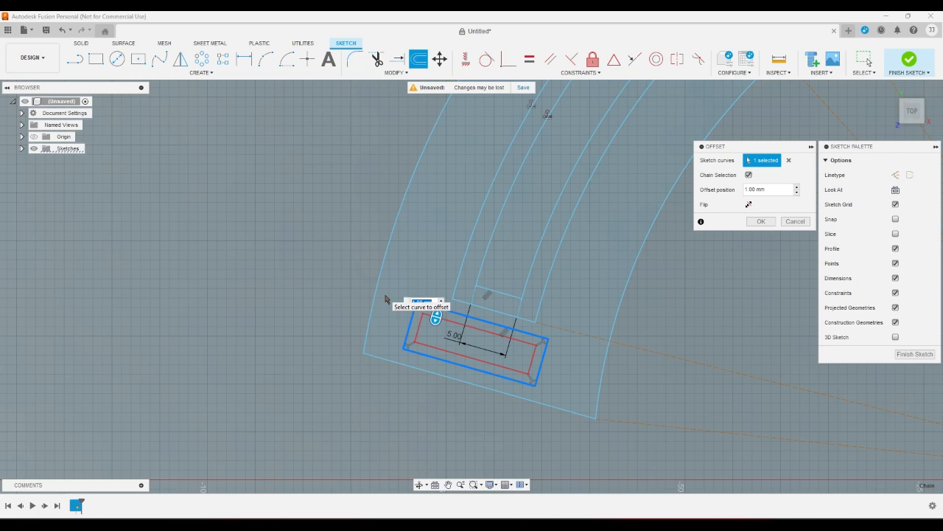
type("2")
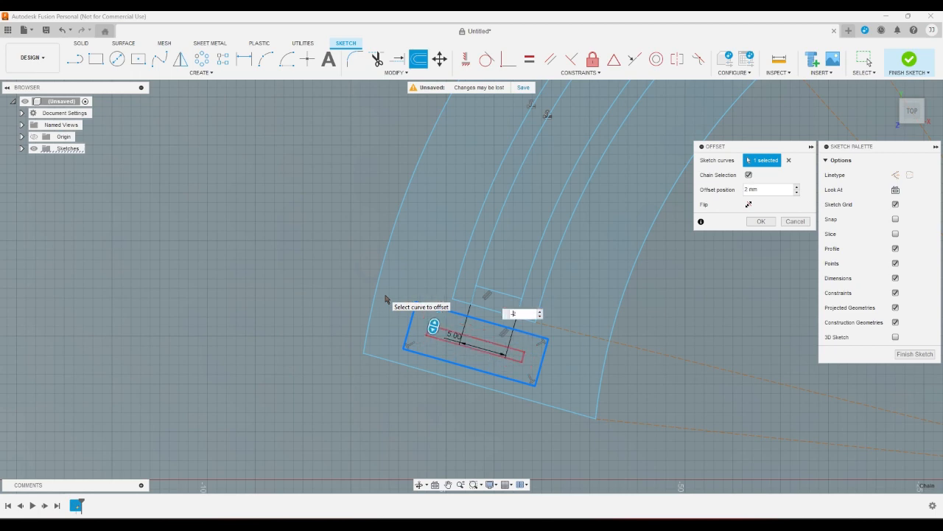
key("Return")
scroll(549, 323, "up", 3)
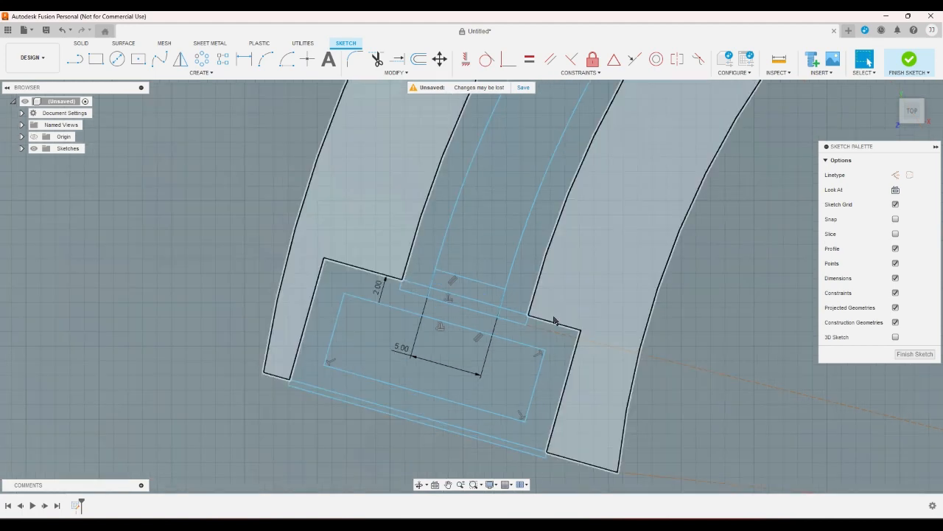
Try a 20 mm offset for the plate's outermost outline around the slot.
left_click(561, 464)
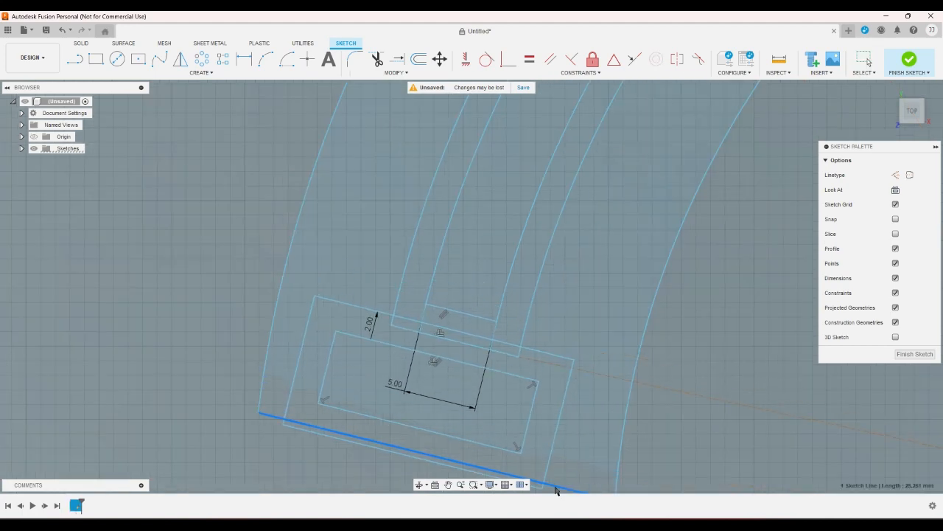
left_click(547, 368)
scroll(552, 337, "down", 6)
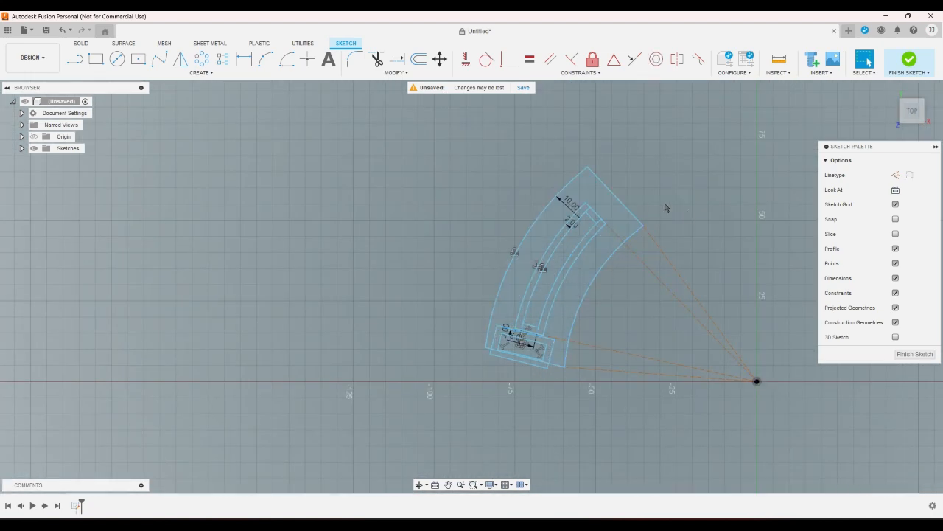
left_click(636, 208)
double_click(635, 206)
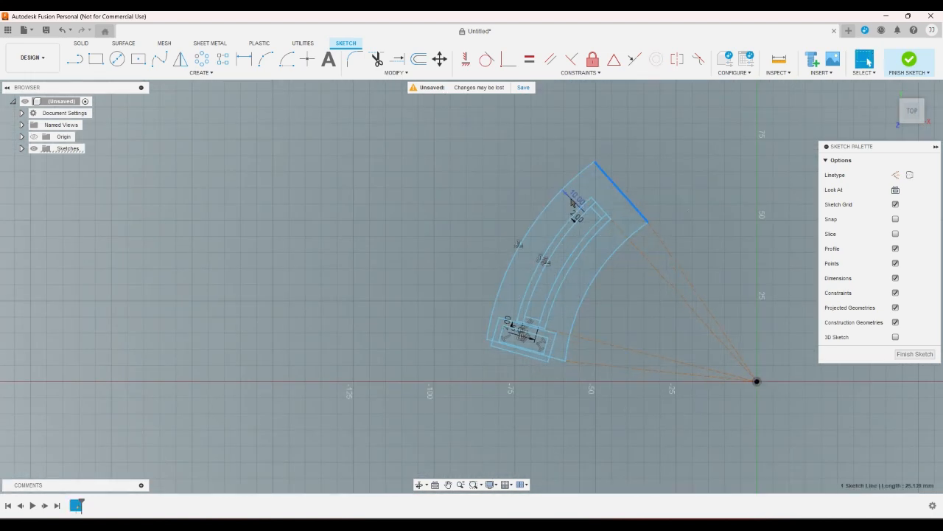
type("10")
key("Return")
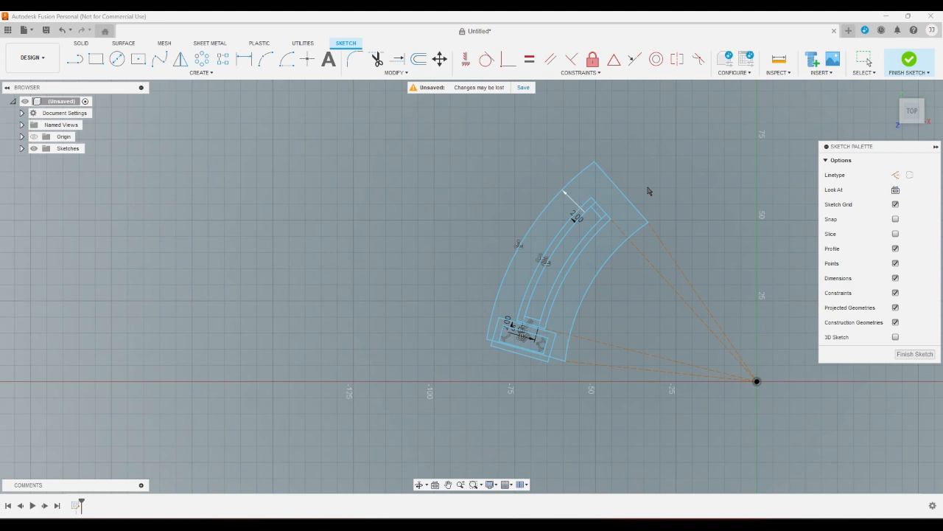
scroll(534, 332, "up", 3)
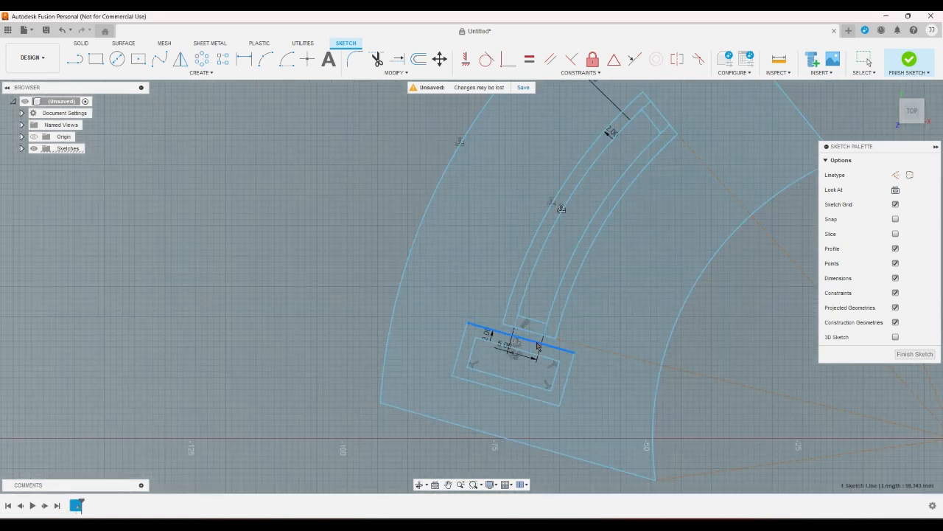
Restore the outermost outline's offset to 10 mm.
scroll(537, 347, "down", 3)
double_click(564, 176)
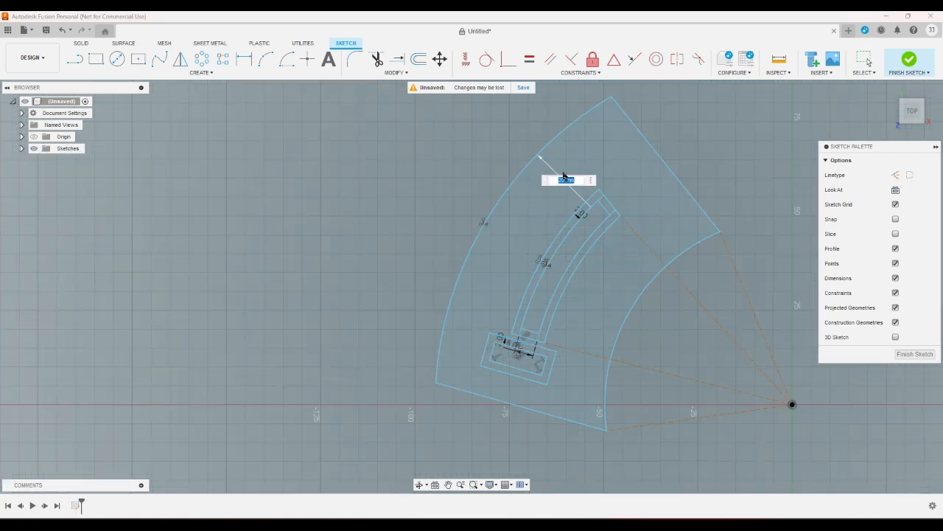
key("BackSpace")
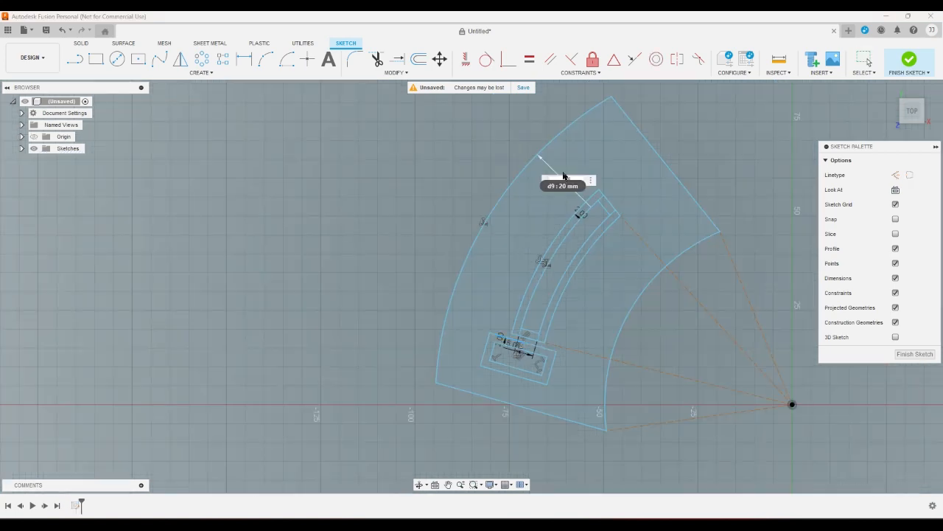
key("Escape")
Move the nested rectangles clear of the curved plate on its left side and offset the inner rectangle outward by 8 mm.
scroll(566, 346, "up", 5)
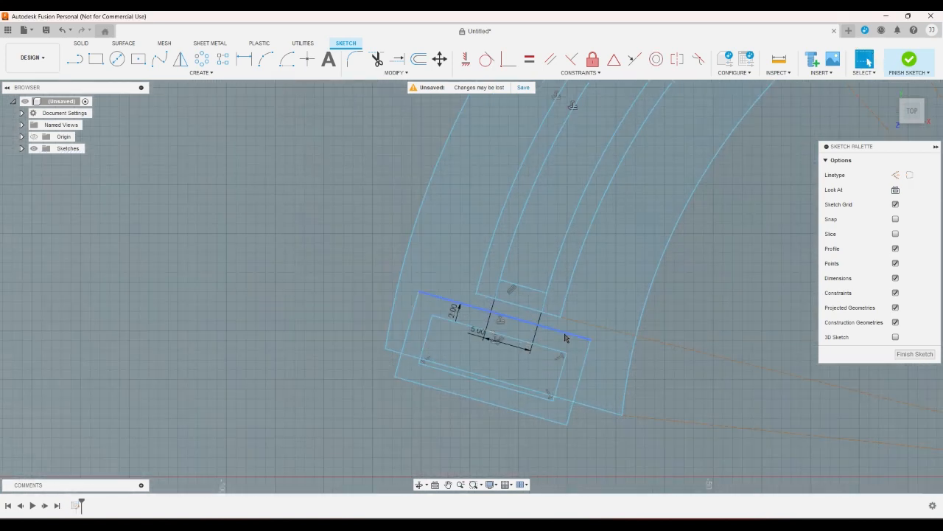
mouse_move(565, 338)
left_mouse_down()
mouse_move(527, 387)
mouse_move(271, 288)
mouse_move(289, 294)
left_mouse_up()
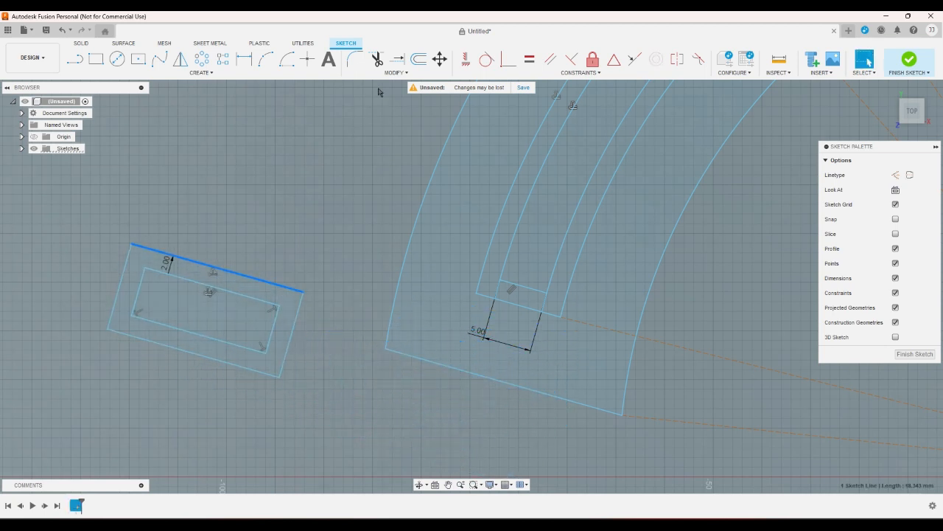
left_click(419, 59)
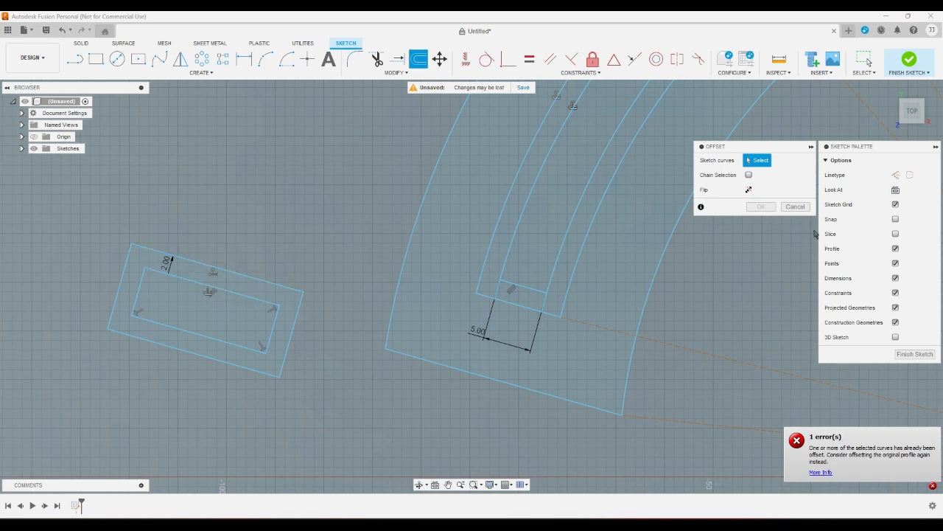
left_click(796, 206)
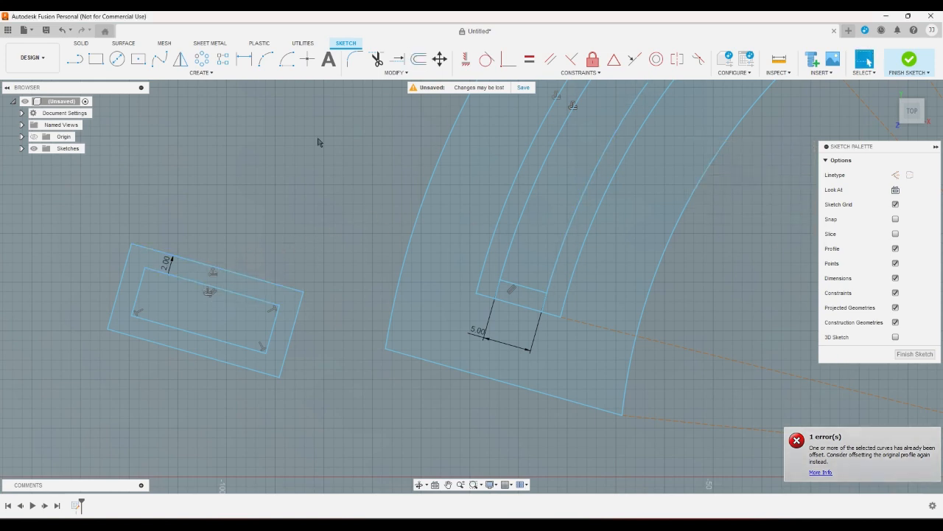
left_click(419, 59)
left_click(270, 321)
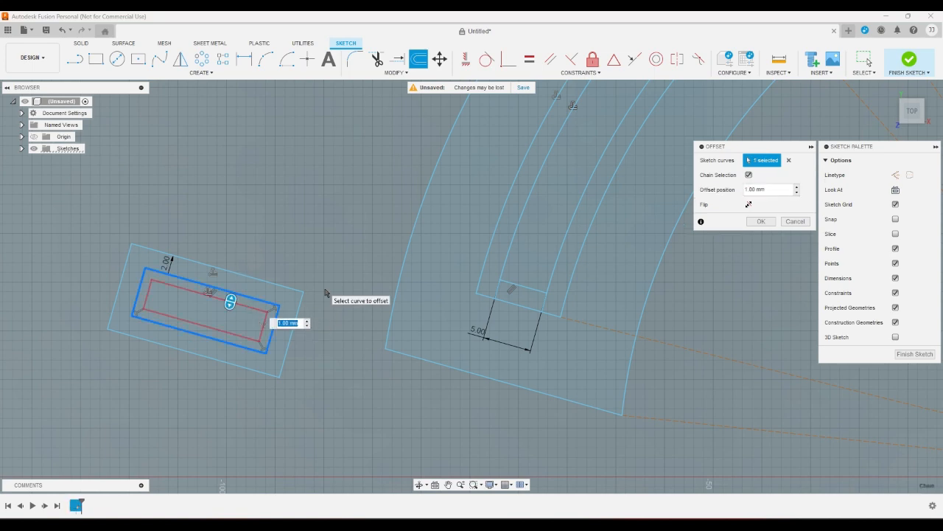
type("8")
key("Return")
scroll(328, 292, "down", 3)
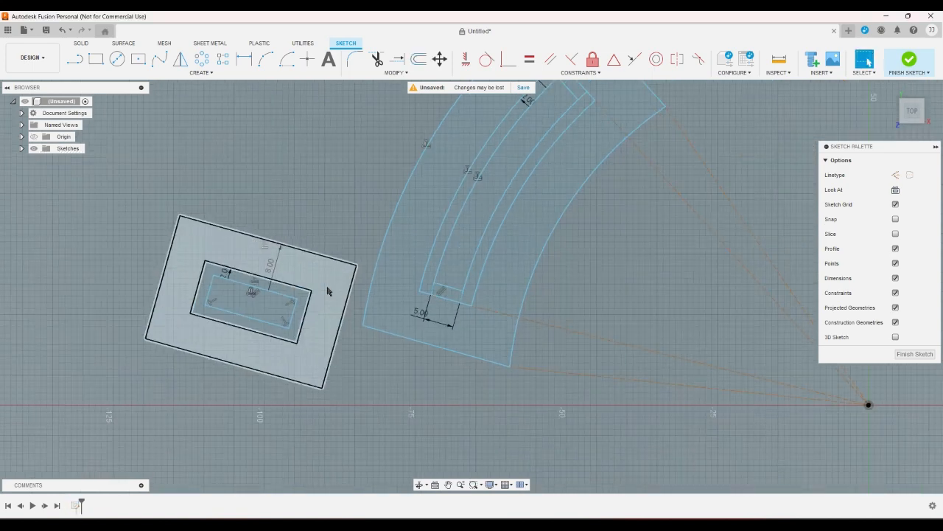
Try shortening the nested rectangles freehand and undo the change.
scroll(329, 291, "down", 2)
mouse_move(304, 297)
left_mouse_down()
mouse_move(395, 300)
mouse_move(274, 283)
left_mouse_up()
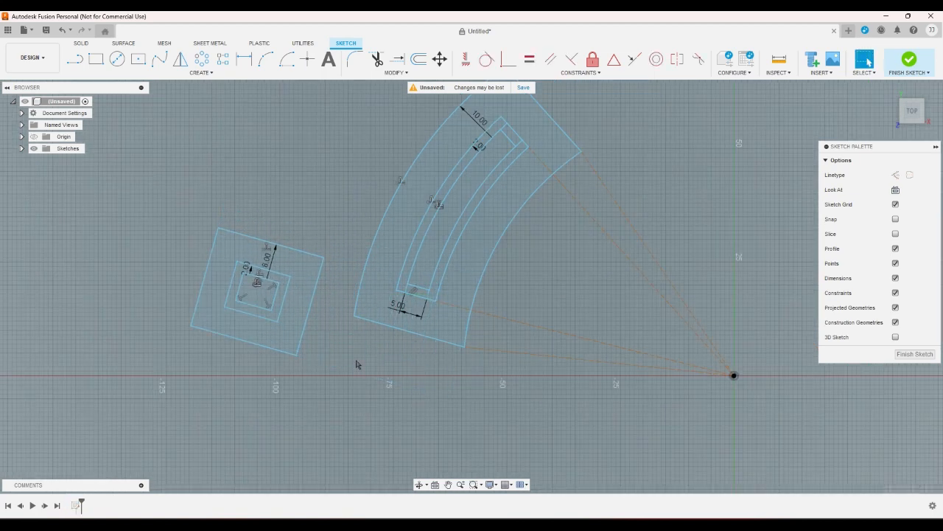
key("ctrl+z")
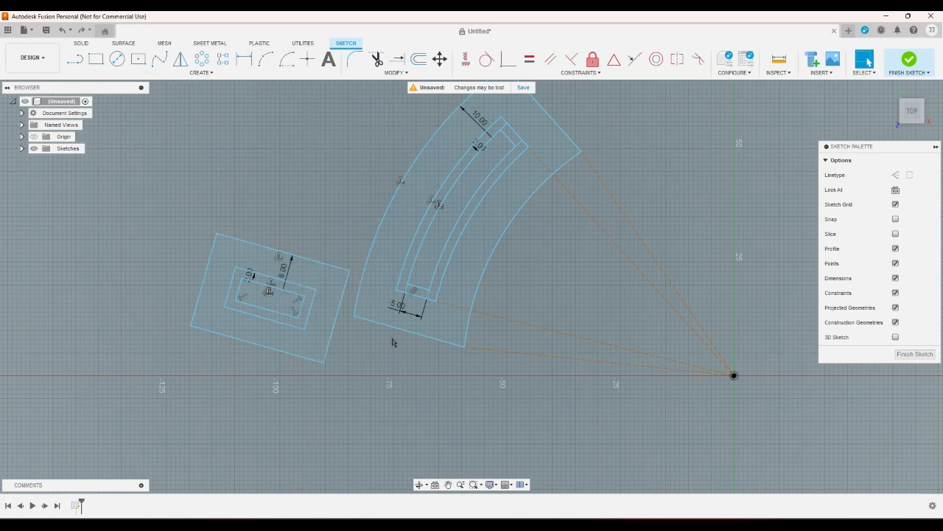
Dimension the innermost rectangle's long side to 12 mm.
left_click(244, 59)
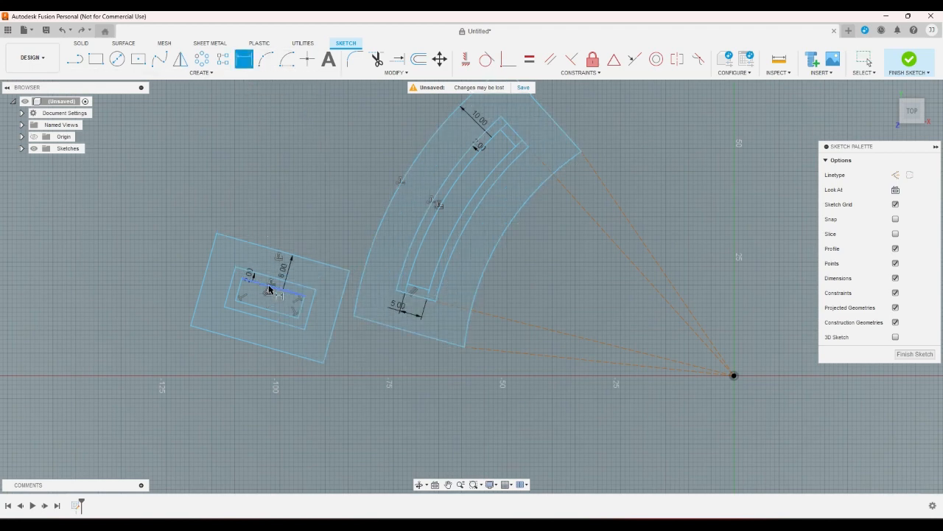
left_click(271, 289)
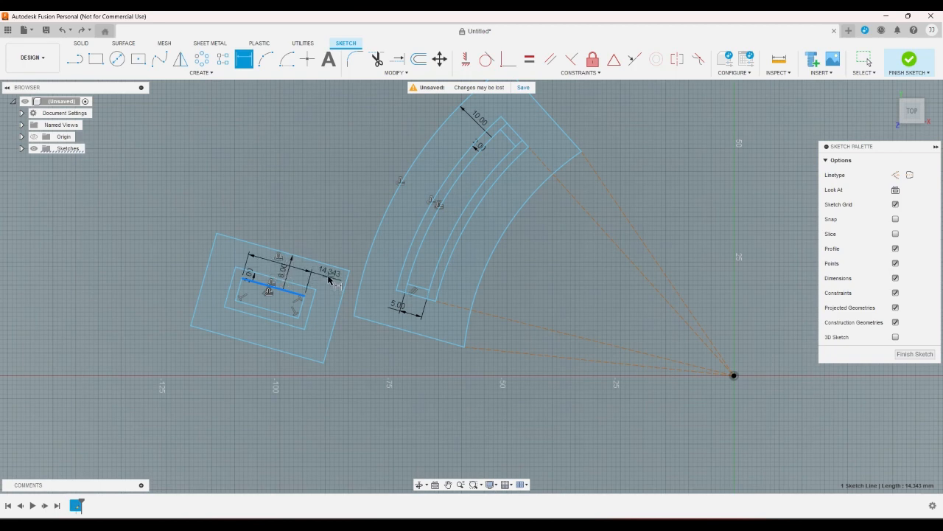
left_click(329, 279)
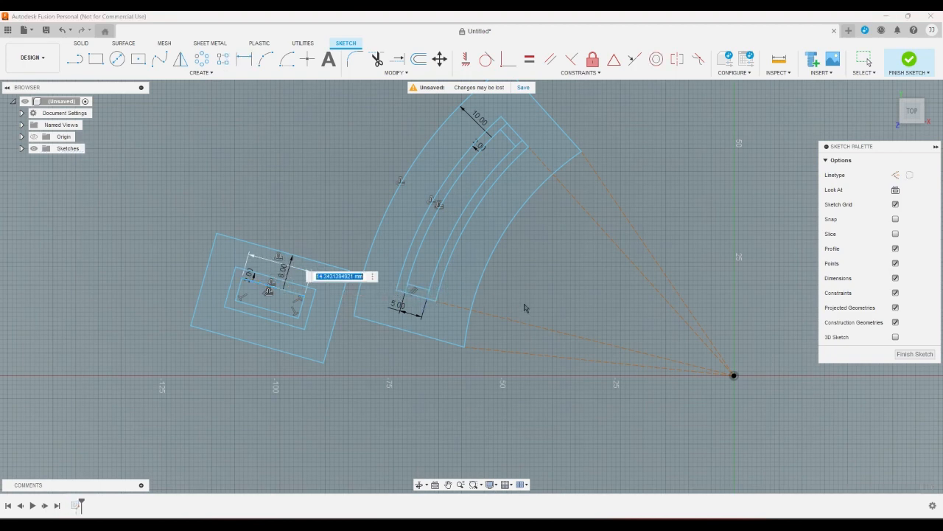
type("12")
key("Return")
scroll(413, 301, "up", 3)
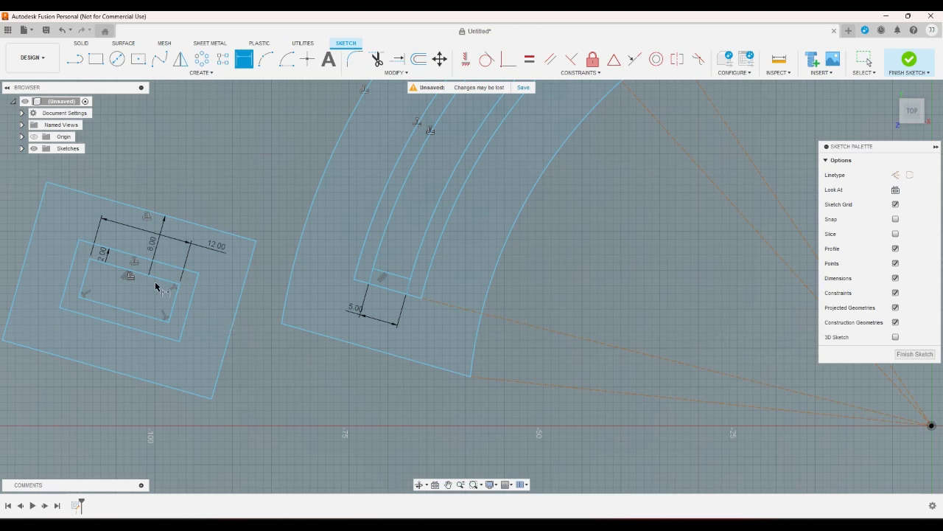
Draw two 2 mm lines extending the innermost rectangle's long sides at its right end to the surrounding 2 mm outline.
left_click(77, 62)
scroll(182, 291, "up", 5)
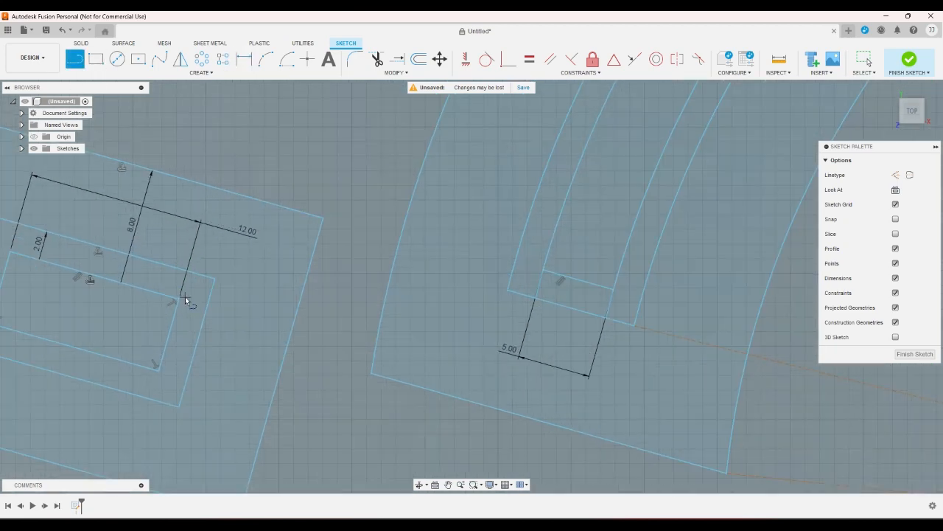
left_click(179, 301)
left_click(159, 368)
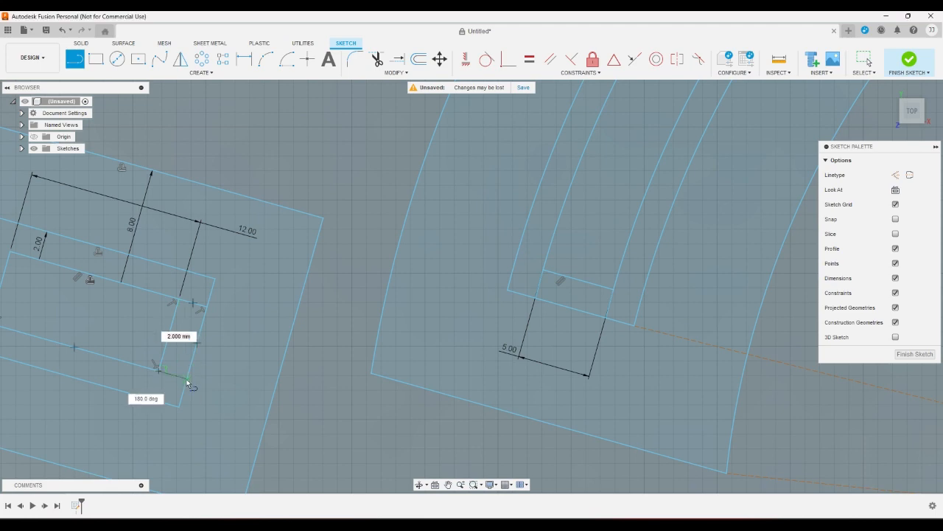
key("Escape")
scroll(328, 410, "down", 10)
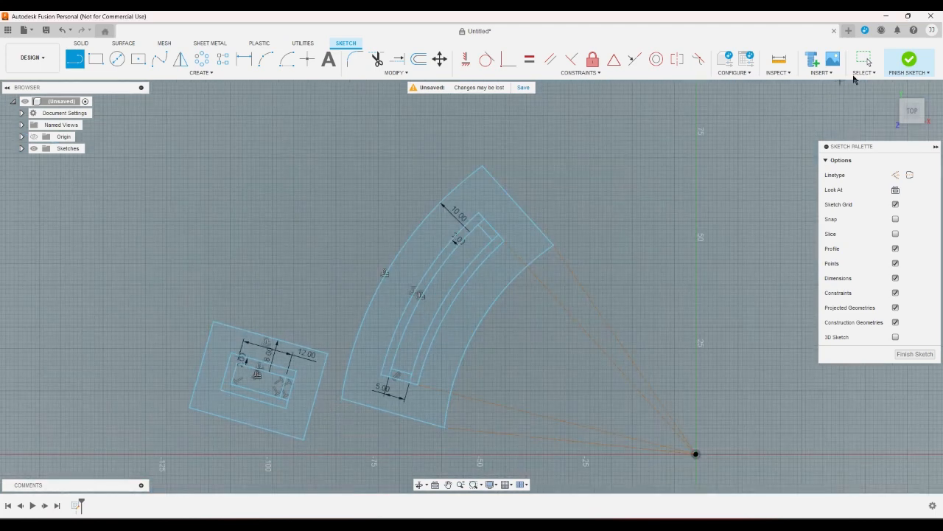
Finish the sketch and extrude the rectangular and curved plate profiles 0.6 mm as new bodies, leaving the 2 mm slot strips unselected.
left_click(908, 66)
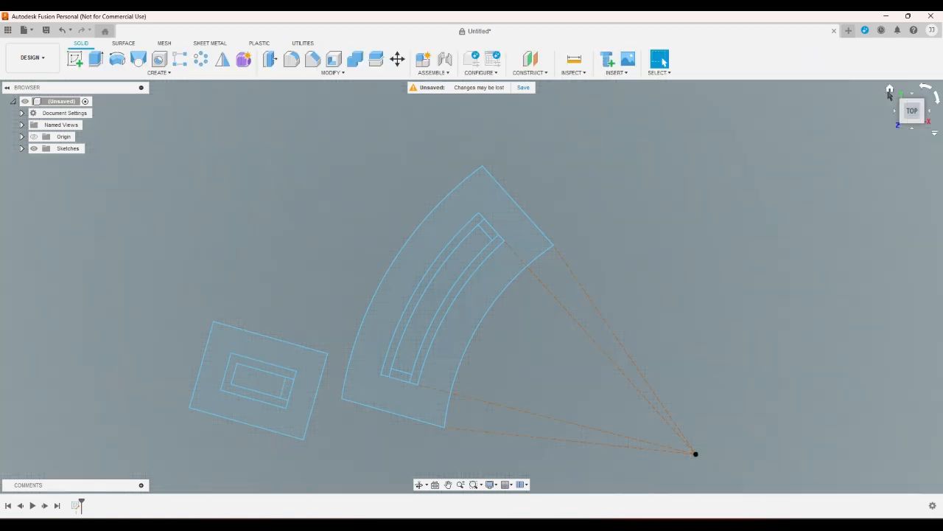
left_click(95, 62)
left_click(315, 221)
left_click(284, 252)
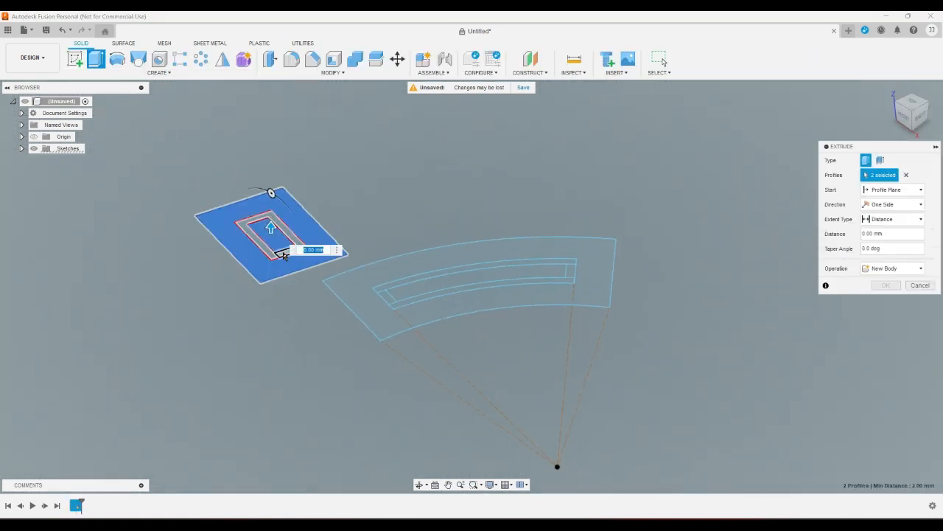
left_click(385, 316)
left_click(385, 298)
left_click(410, 297)
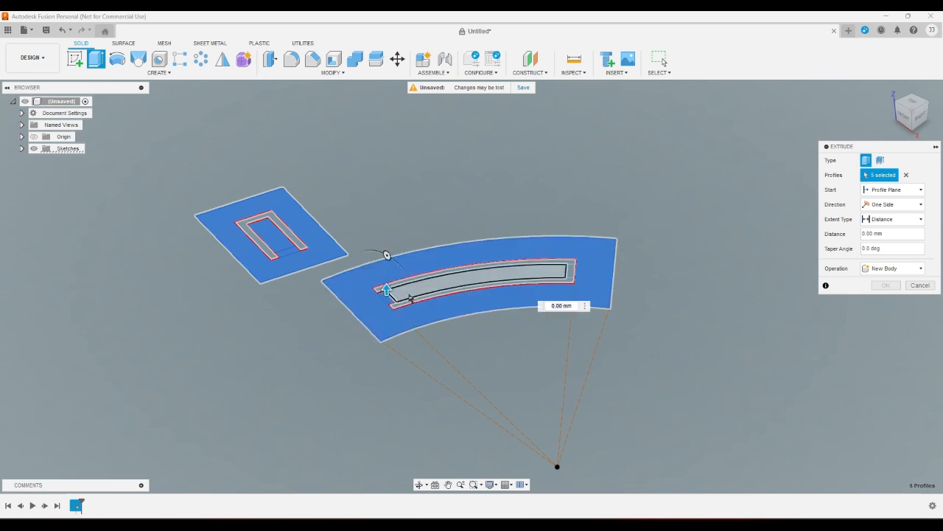
left_click(443, 292)
left_click(537, 283)
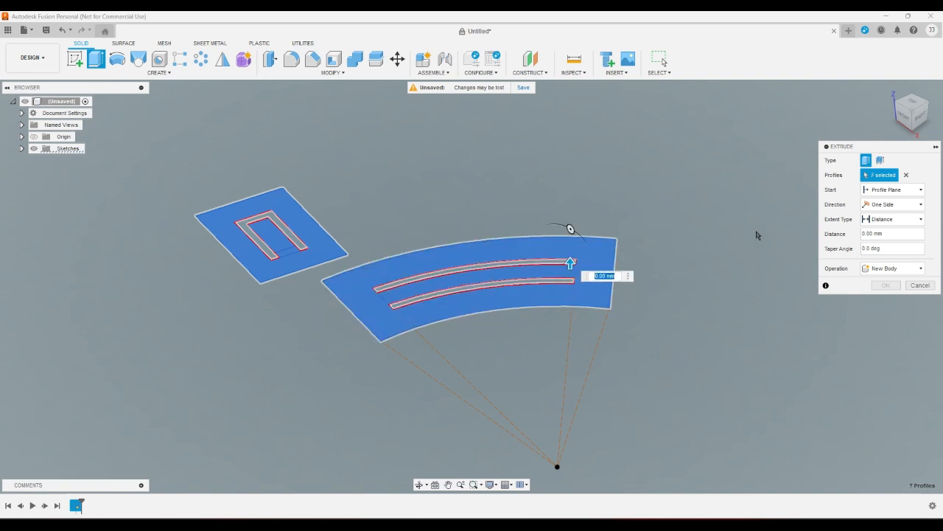
left_click(895, 231)
type("3")
key("Return")
left_click(894, 95)
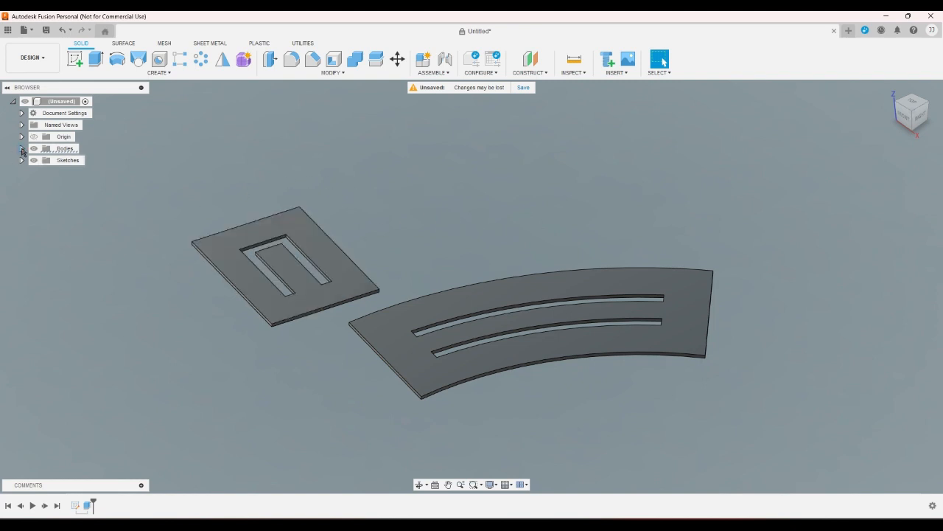
Rename the rectangular plate's body to Tab.
left_click(22, 150)
left_click(72, 160)
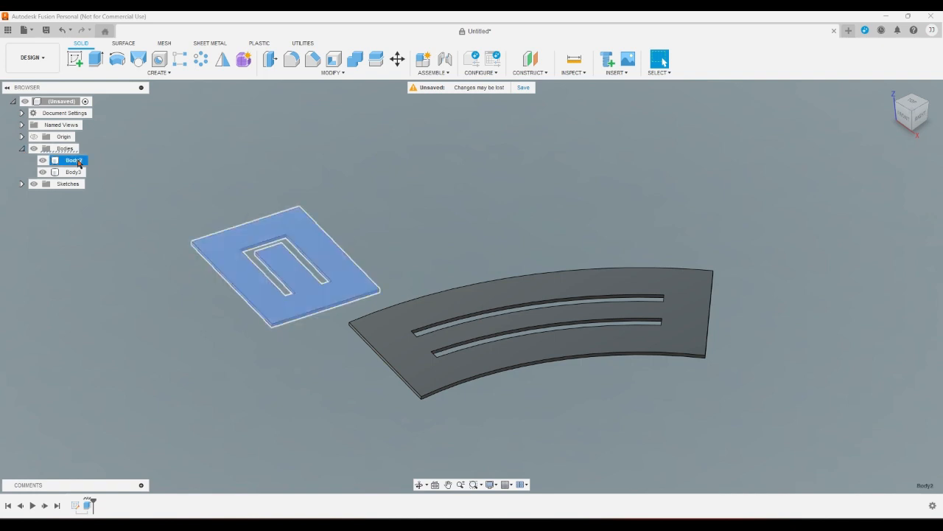
right_click(78, 161)
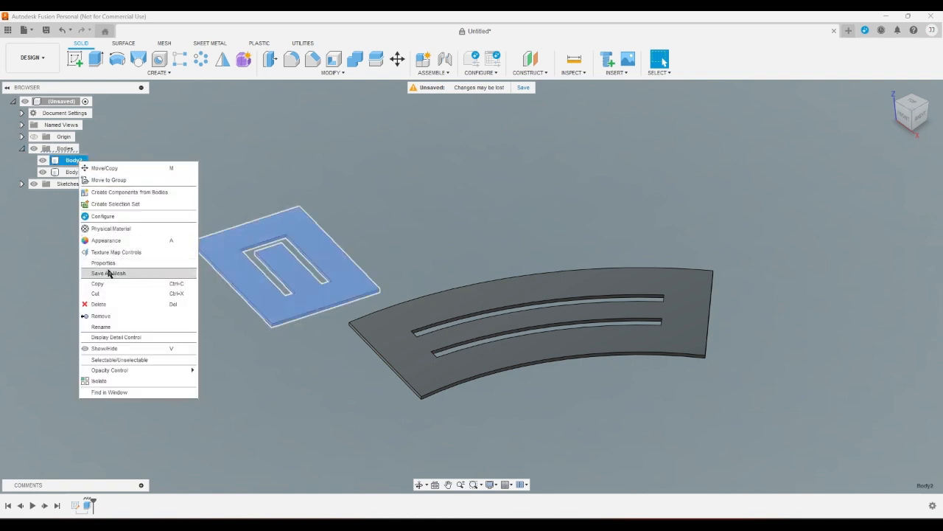
left_click(123, 327)
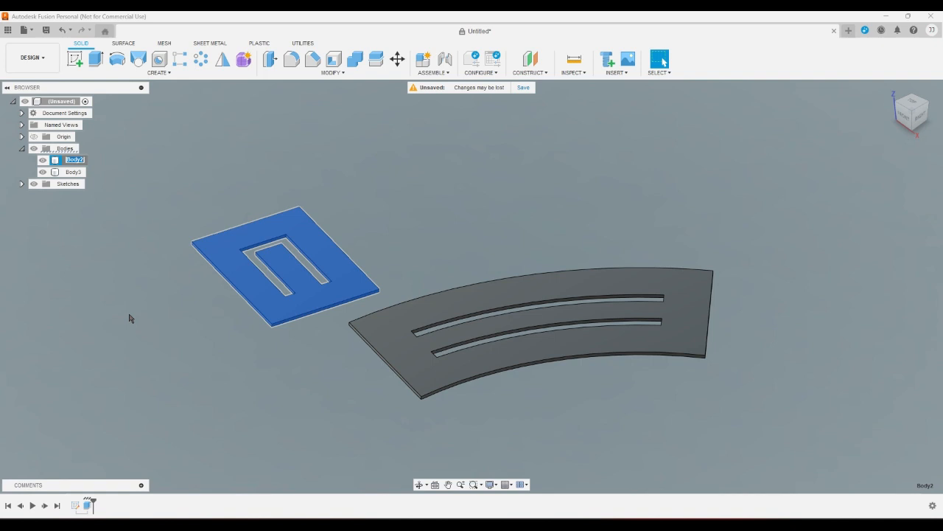
type("Tab")
key("Return")
Rename the curved plate's body to Slot.
right_click(84, 171)
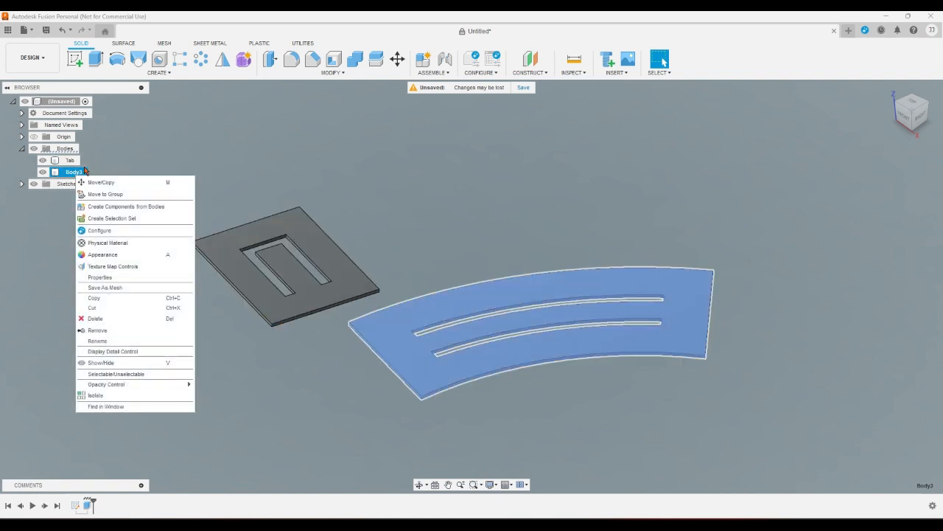
left_click(96, 340)
type("Slo")
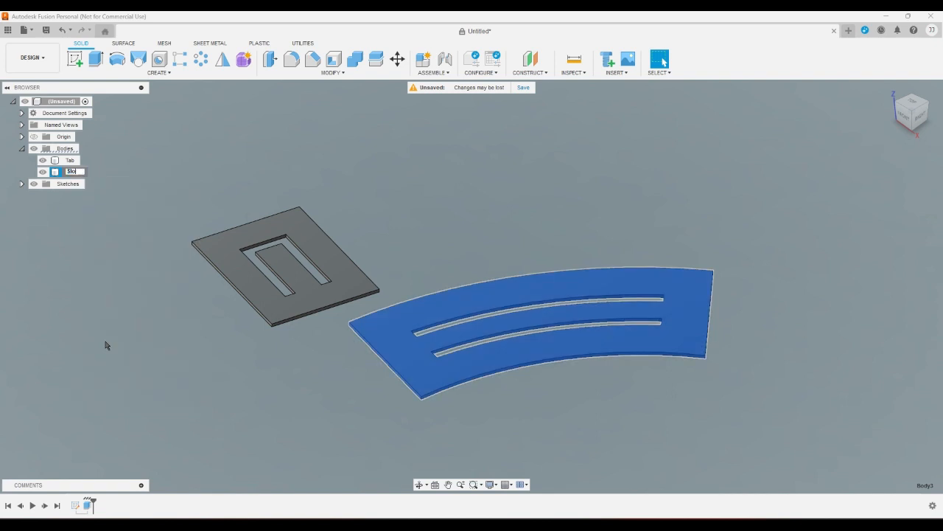
type("t")
key("Return")
Examine the slots and the thickness of both plates close up and in the front view.
left_click(393, 385)
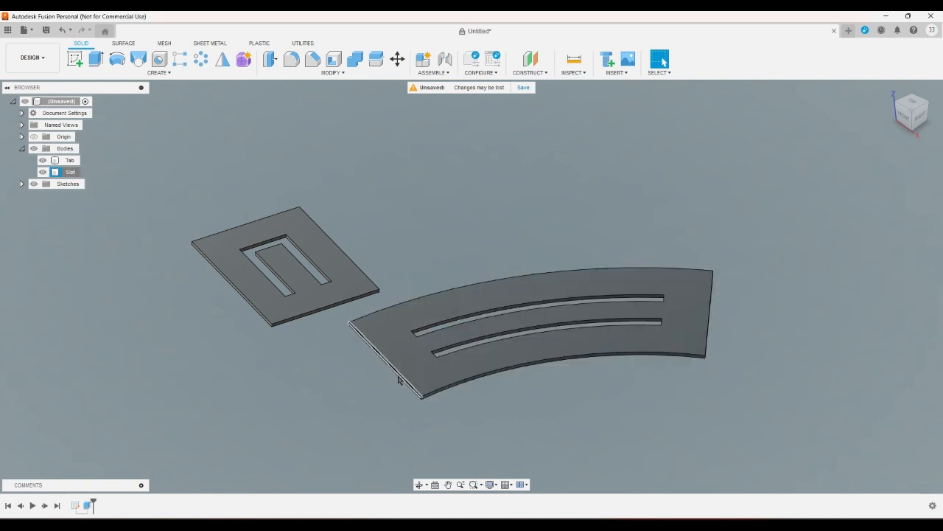
scroll(425, 364, "up", 5)
scroll(439, 338, "up", 2)
scroll(402, 326, "down", 4)
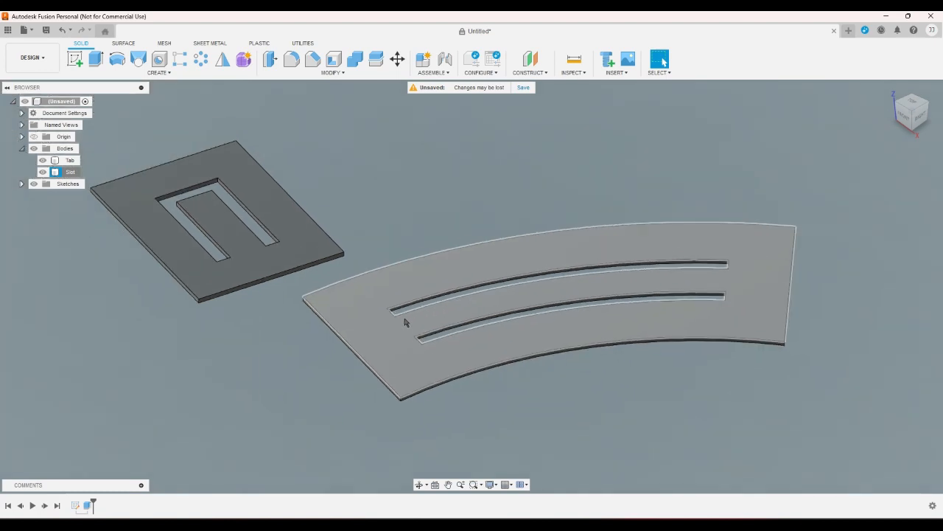
left_click(908, 130)
left_click(912, 103)
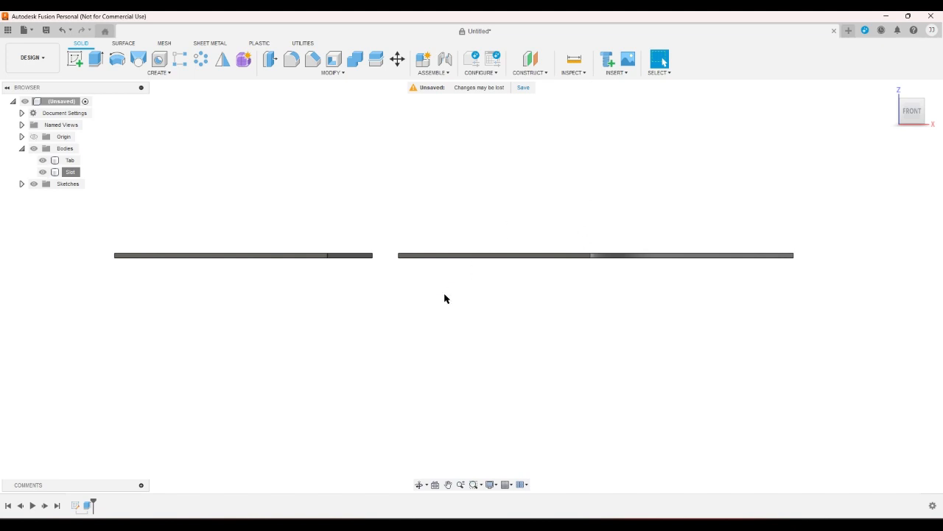
left_click(887, 87)
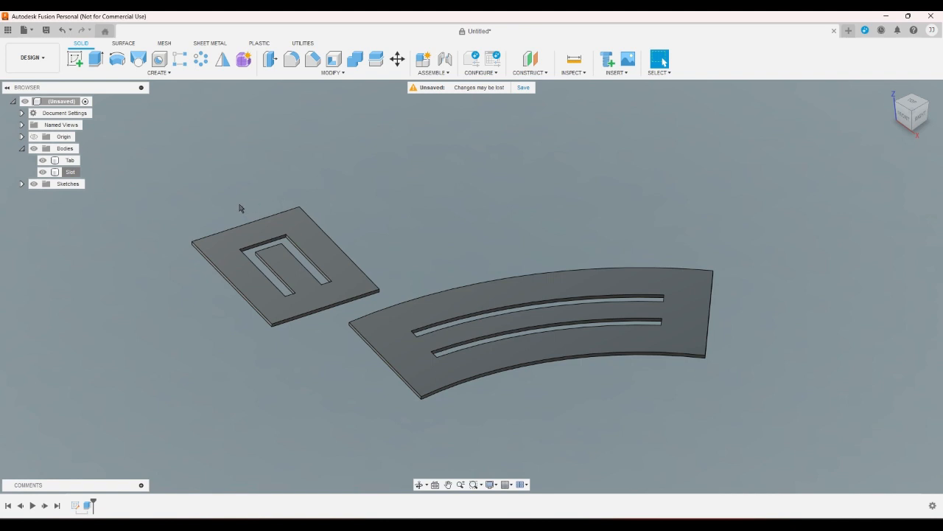
Set up saving the Tab body as a 3MF mesh with medium refinement and open the choice of its save location.
right_click(70, 164)
left_click(81, 275)
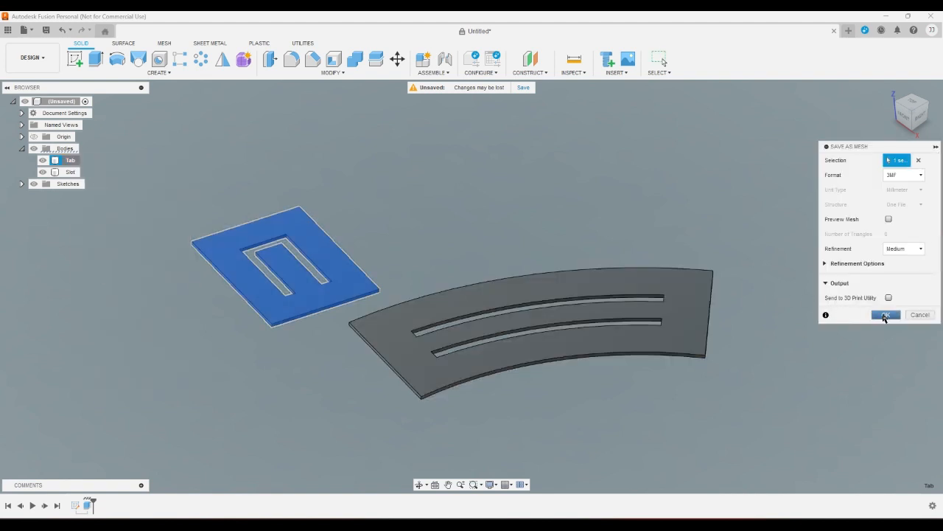
left_click(884, 315)
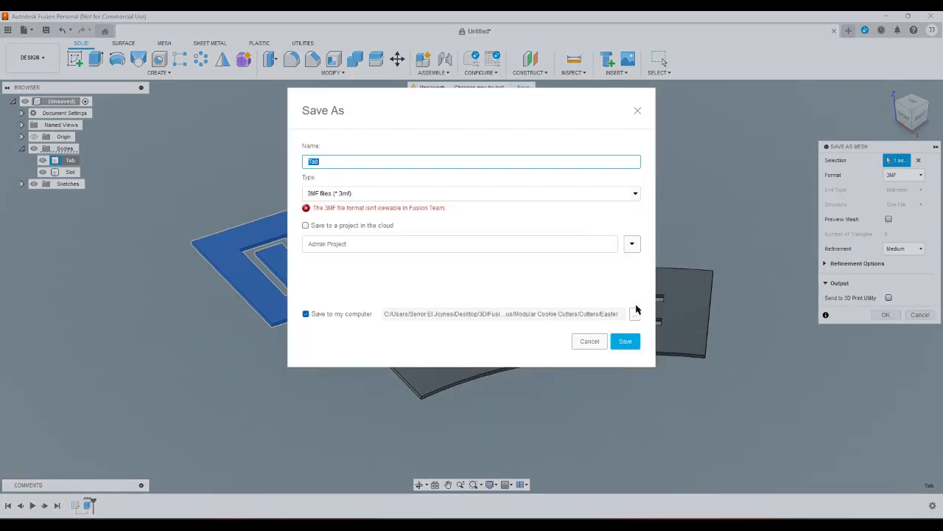
left_click(634, 315)
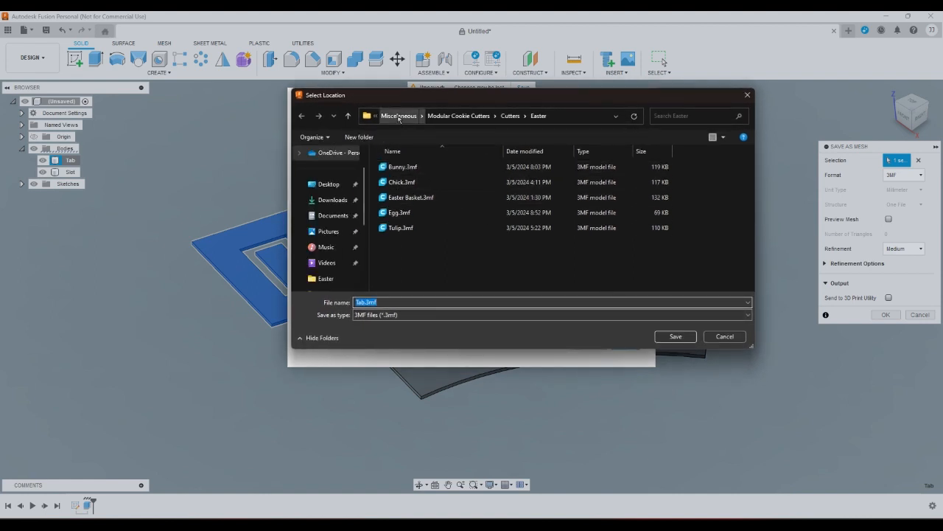
Create a new folder named Folding Fan inside the Miscelaneous folder and open it.
left_click(399, 116)
right_click(702, 259)
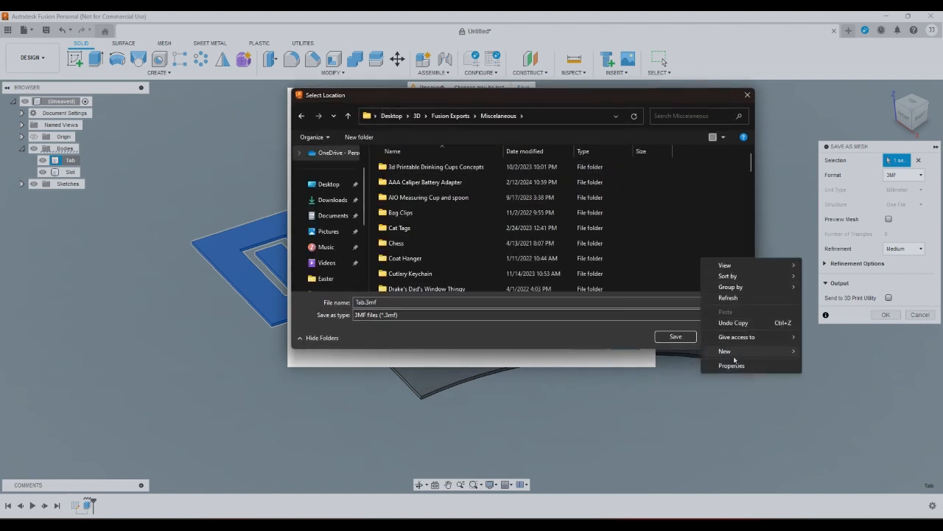
mouse_move(729, 352)
left_click(633, 352)
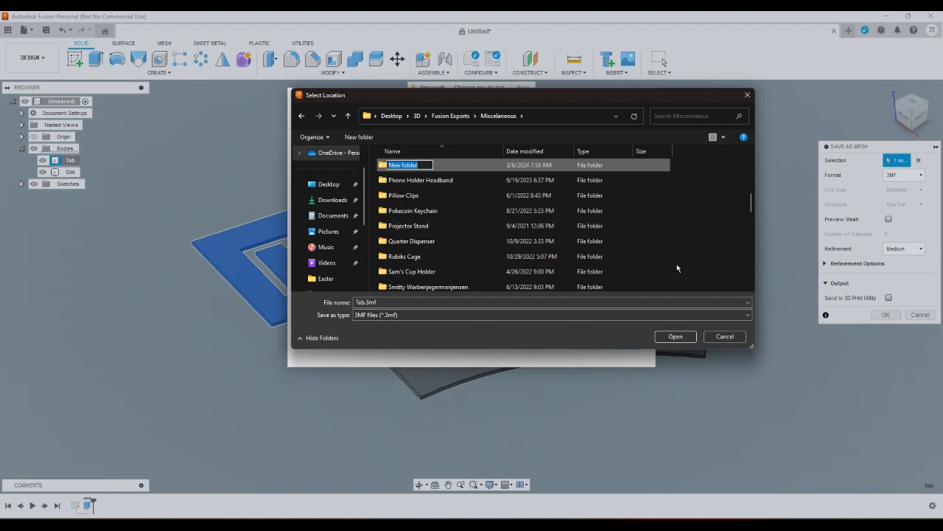
type("Folding Fan")
key("Return")
double_click(410, 167)
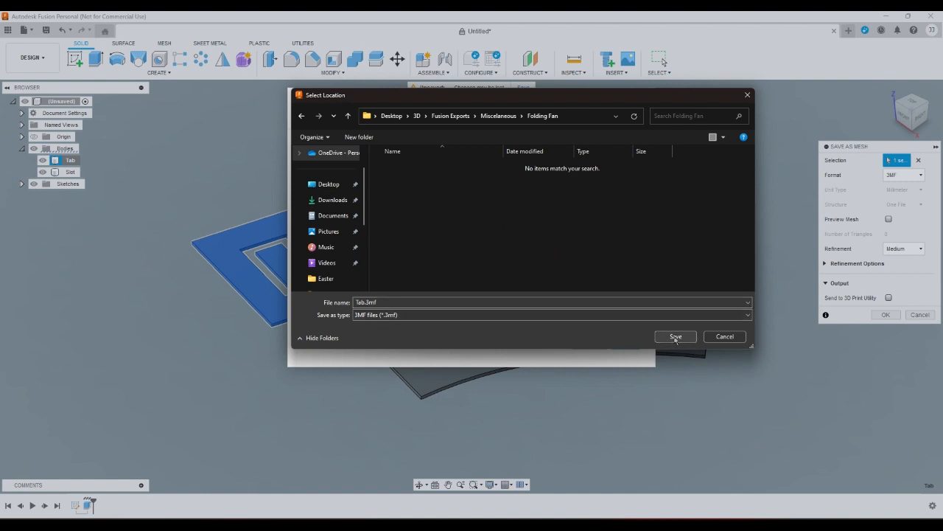
Create a Tests subfolder in Folding Fan and save the mesh there as Tab.3mf.
right_click(527, 256)
mouse_move(575, 358)
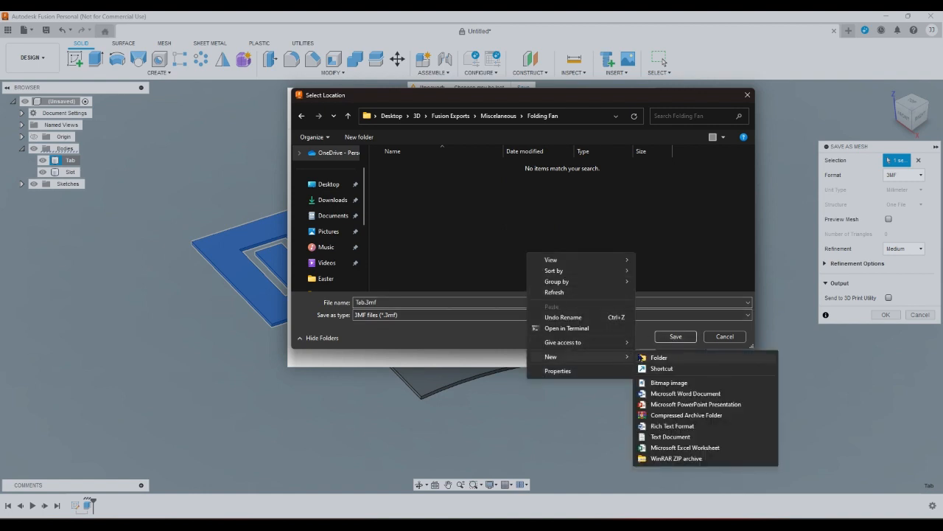
left_click(641, 358)
type("Tests")
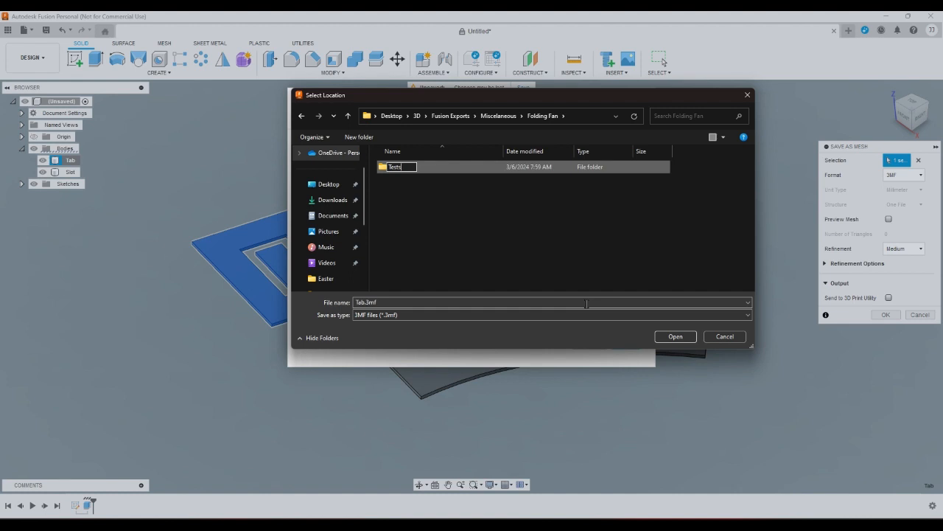
key("Return")
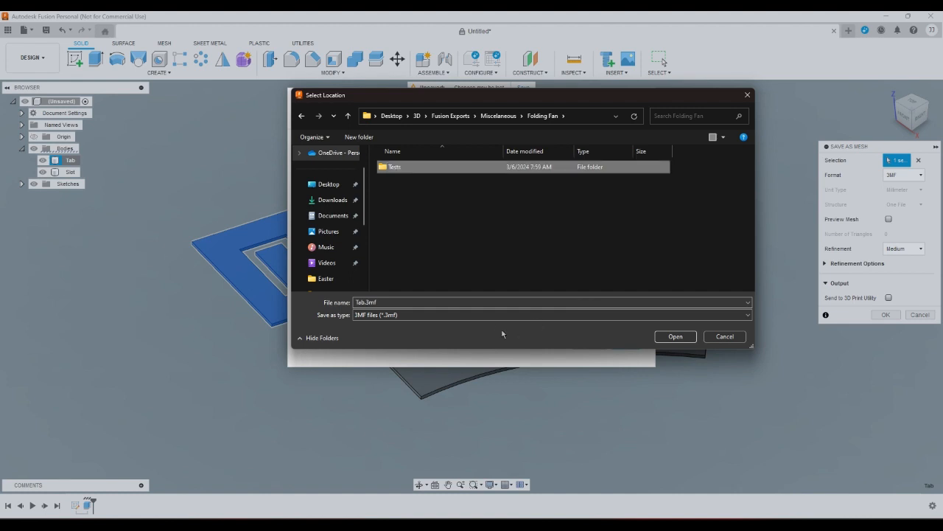
double_click(404, 166)
left_click(673, 337)
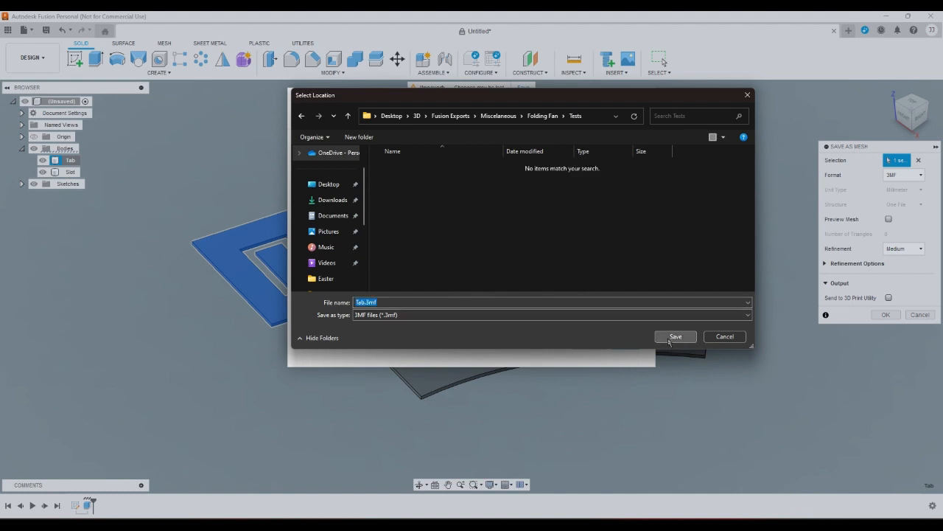
left_click(624, 341)
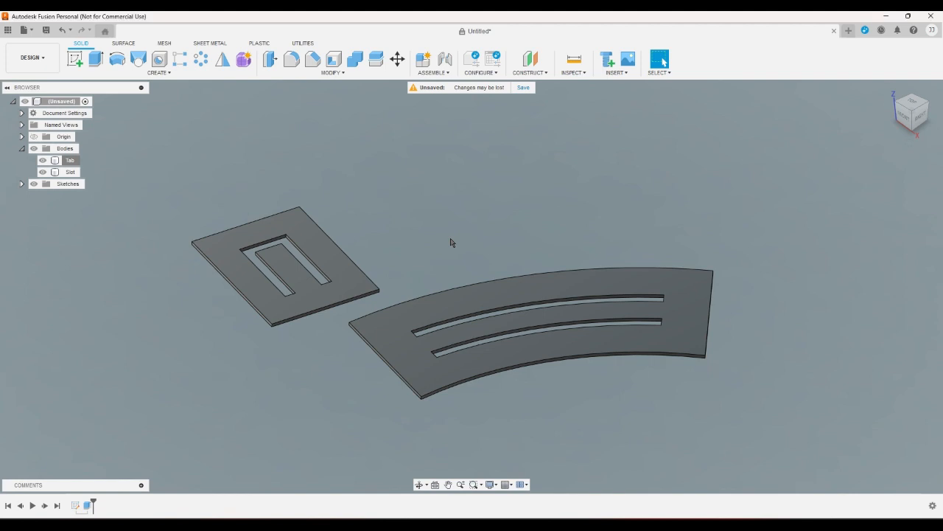
Save the Slot body as a 3MF mesh named Slot in the same Tests folder.
left_click(71, 172)
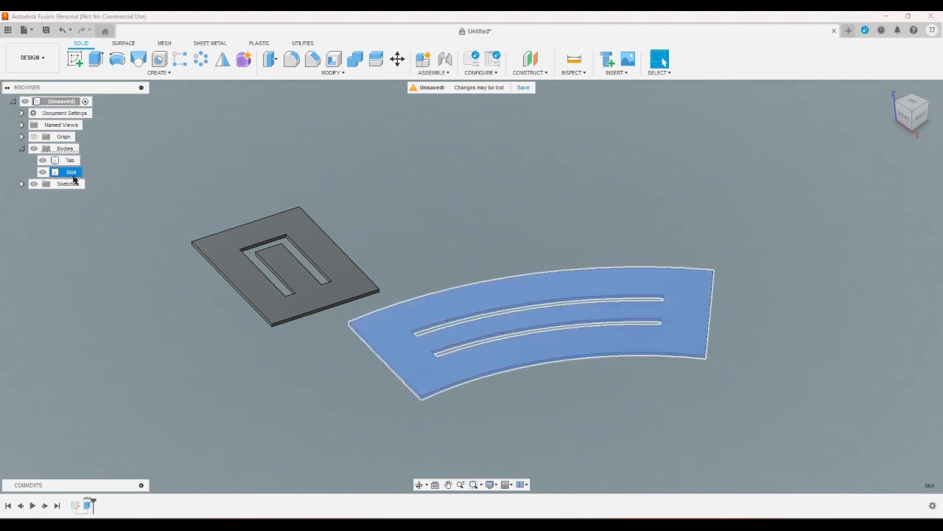
right_click(74, 178)
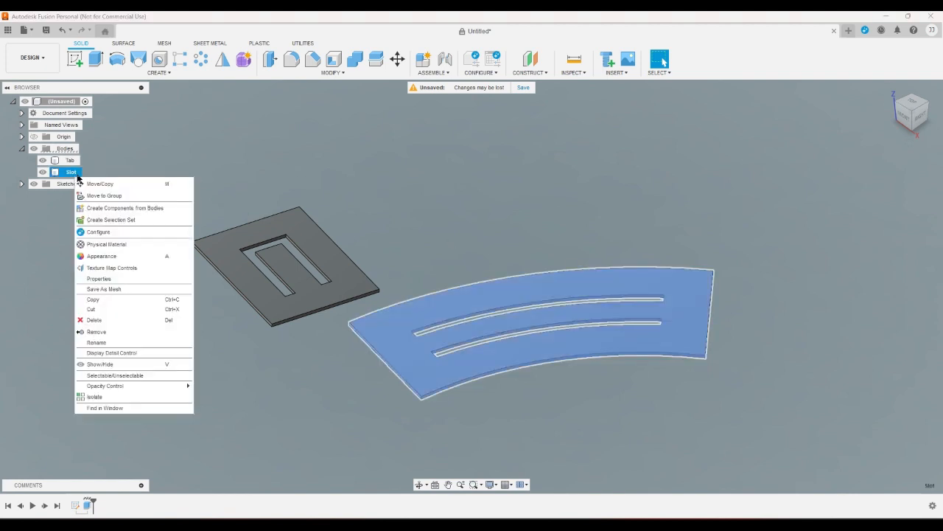
left_click(102, 290)
left_click(886, 314)
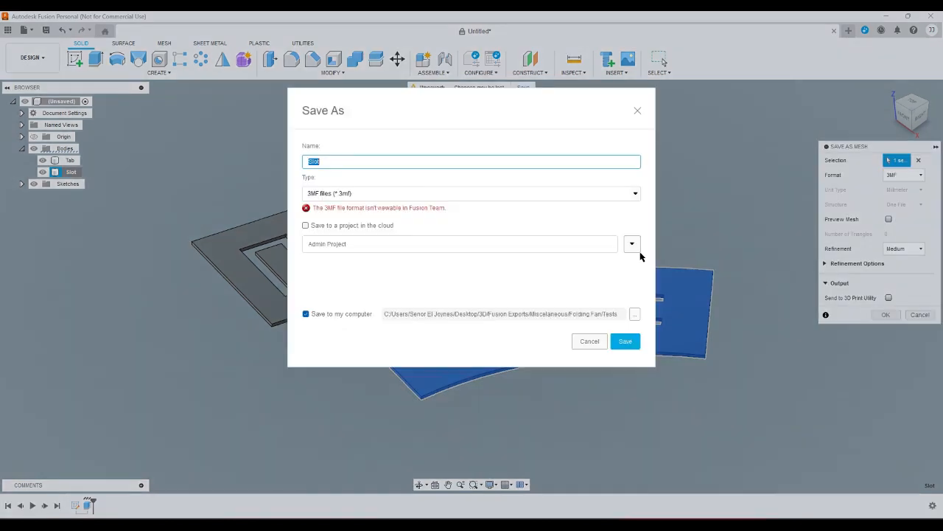
left_click(626, 341)
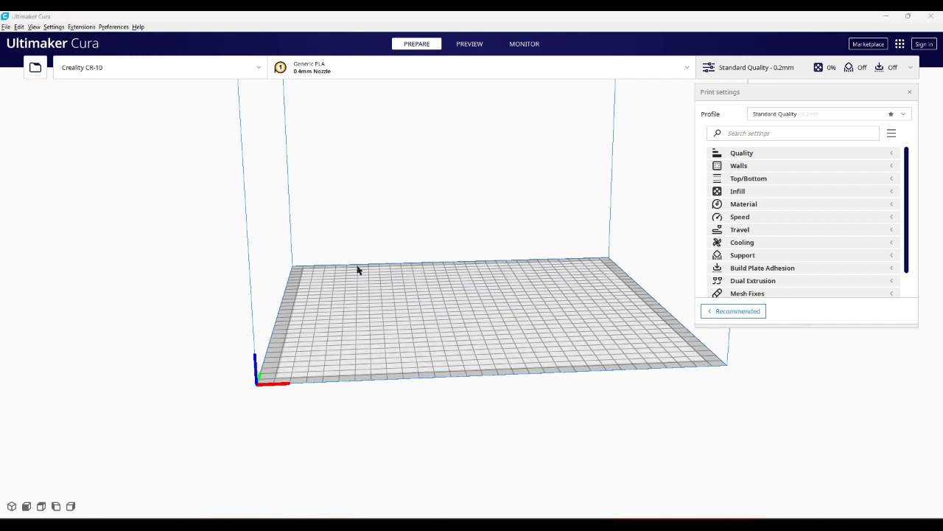
Switch to Ultimaker Cura and open Slot.3mf and Tab.3mf from the Folding Fan/Tests folder.
key("ctrl+o")
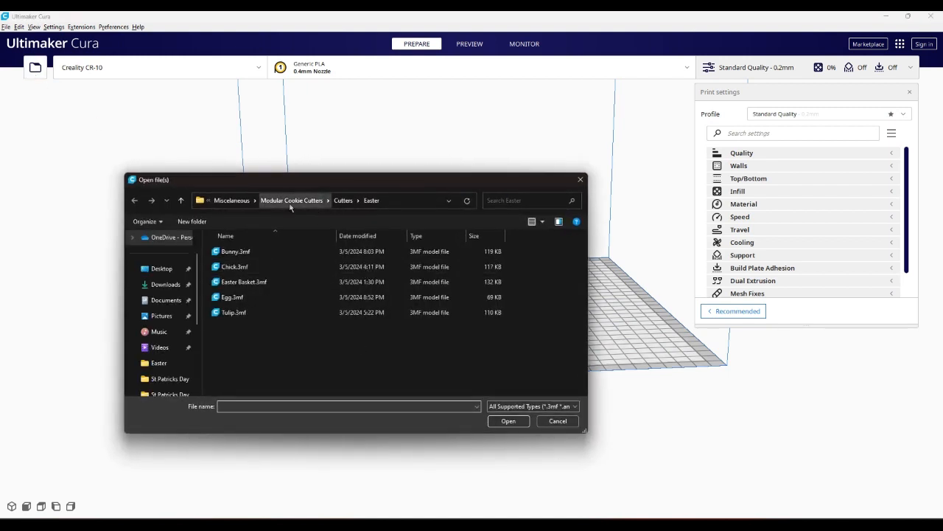
left_click(240, 201)
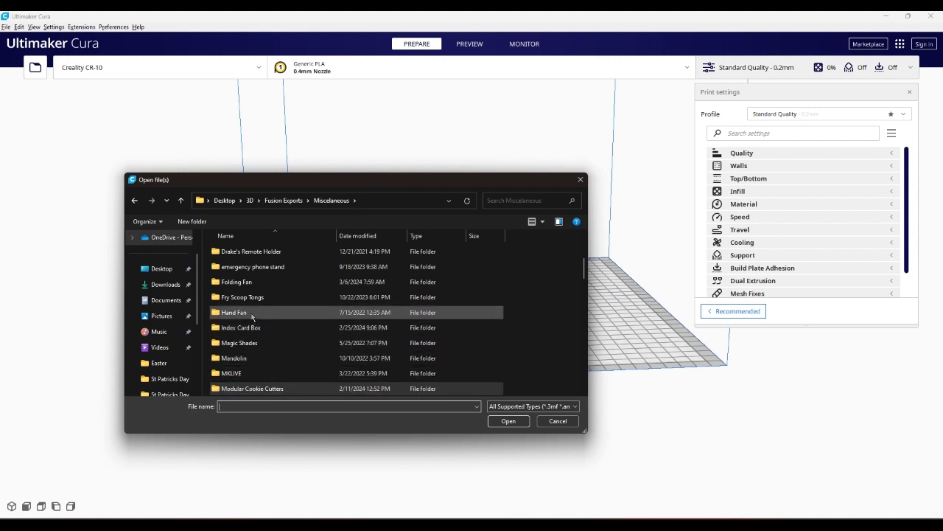
double_click(252, 281)
double_click(228, 252)
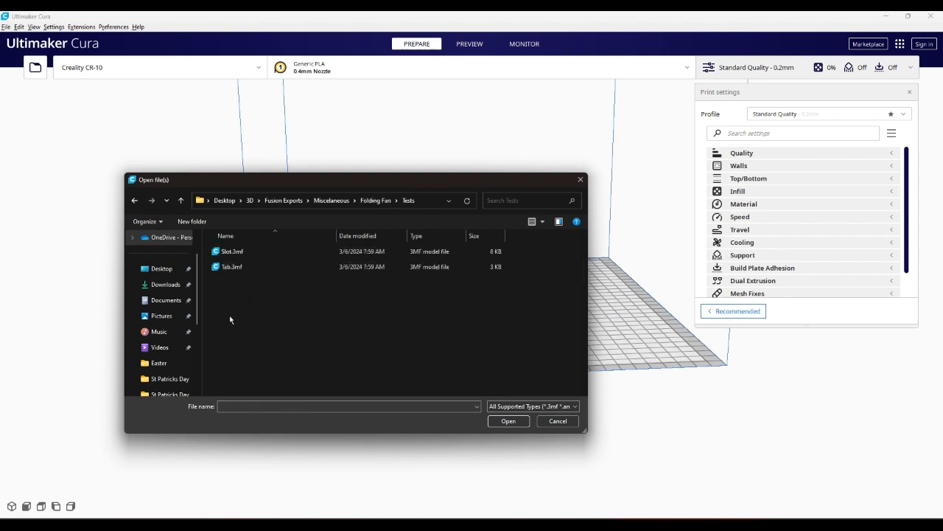
left_click_drag(230, 319, 234, 252)
left_click(509, 421)
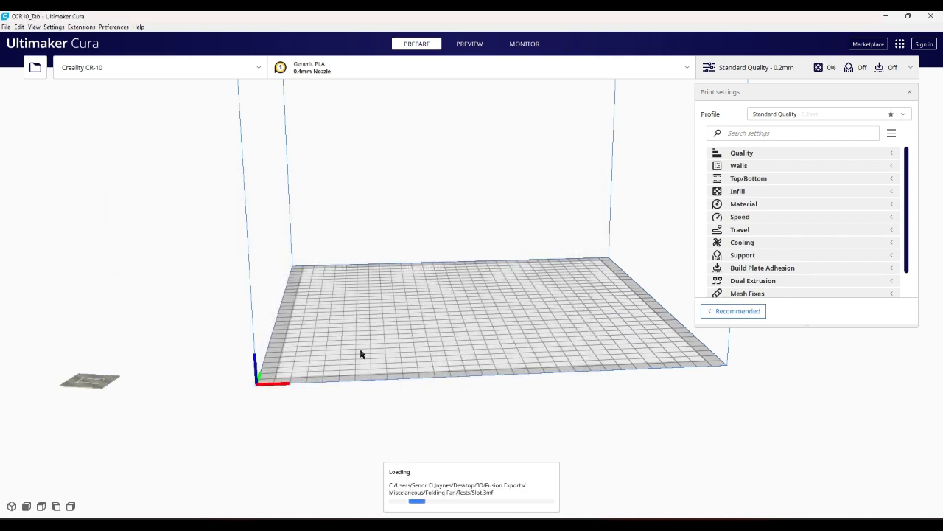
Center the slot piece and the tab piece on the build plate one after the other.
left_click(190, 361)
right_click(404, 310)
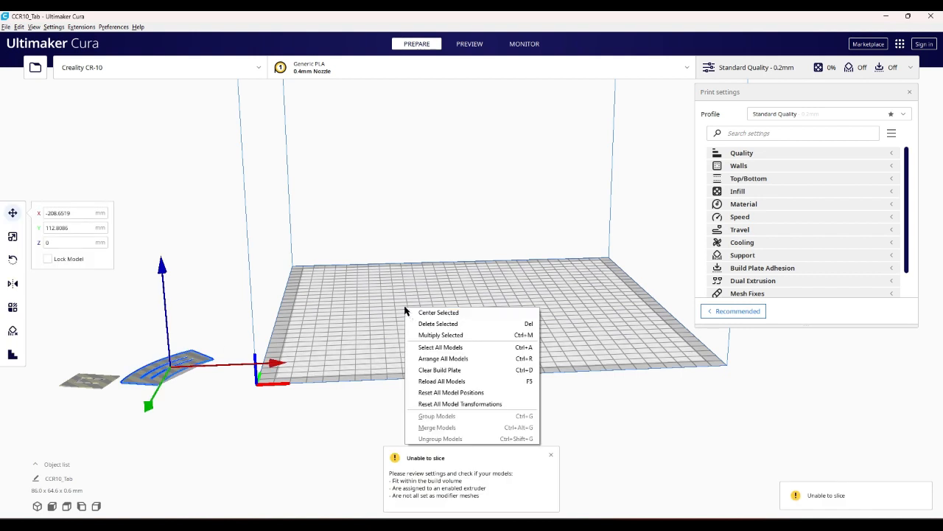
left_click(424, 313)
left_click(111, 376)
right_click(232, 329)
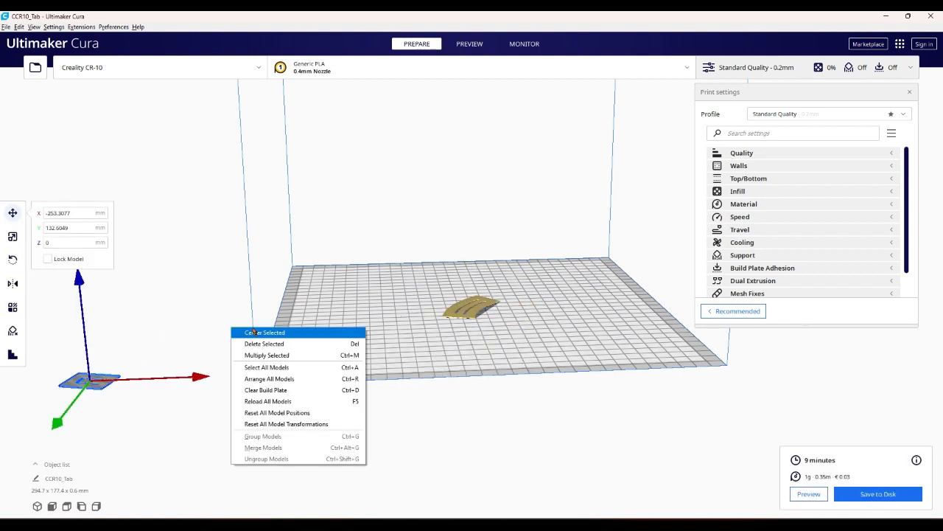
left_click(252, 333)
Move the tab piece clear of the slot piece to just in front of it, at about X -15 mm and Y 43 mm.
left_click_drag(571, 305, 623, 310)
right_click_drag(623, 310, 480, 381)
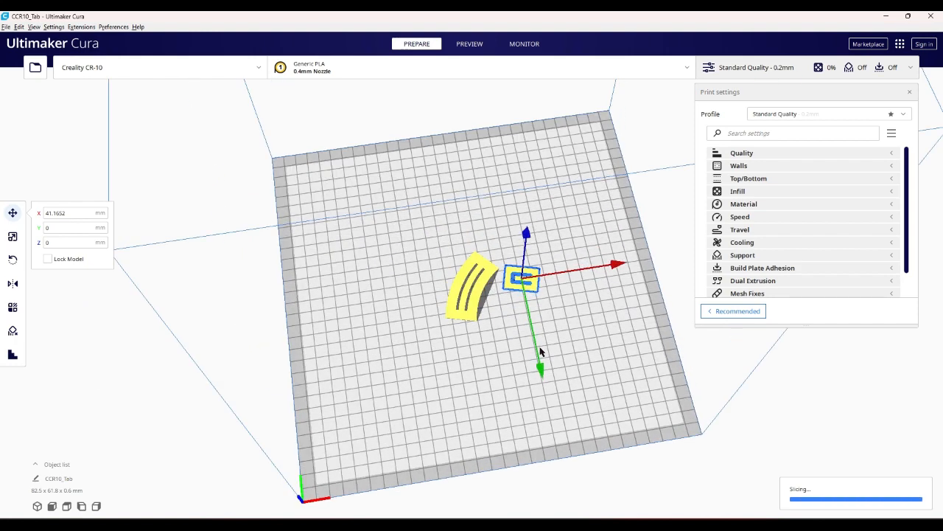
left_click_drag(540, 352, 542, 422)
left_click_drag(591, 319, 539, 325)
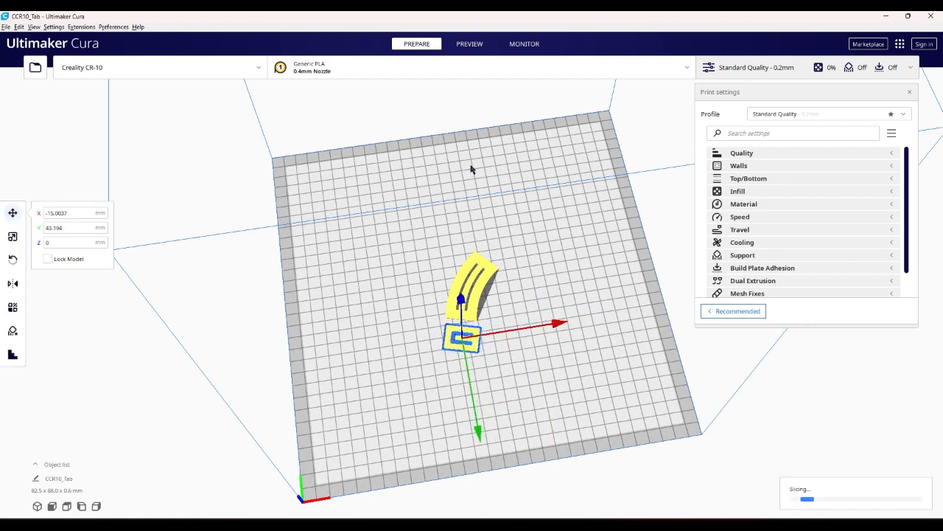
Open the sliced preview and examine the layer view of the slot and tab pieces up close.
left_click(474, 45)
right_click_drag(499, 162, 458, 150)
scroll(516, 288, "up", 3)
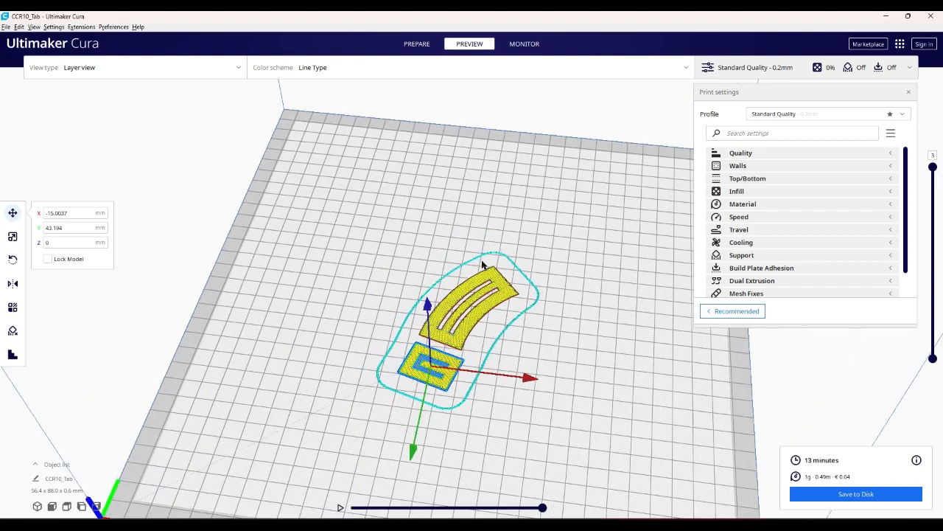
scroll(542, 280, "up", 3)
right_click_drag(535, 266, 500, 297)
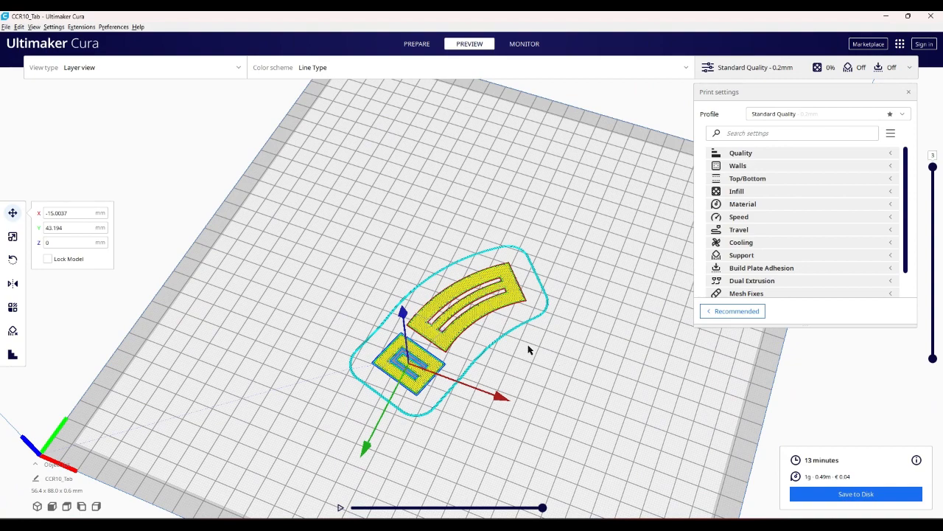
right_click_drag(529, 350, 579, 352)
scroll(579, 352, "up", 4)
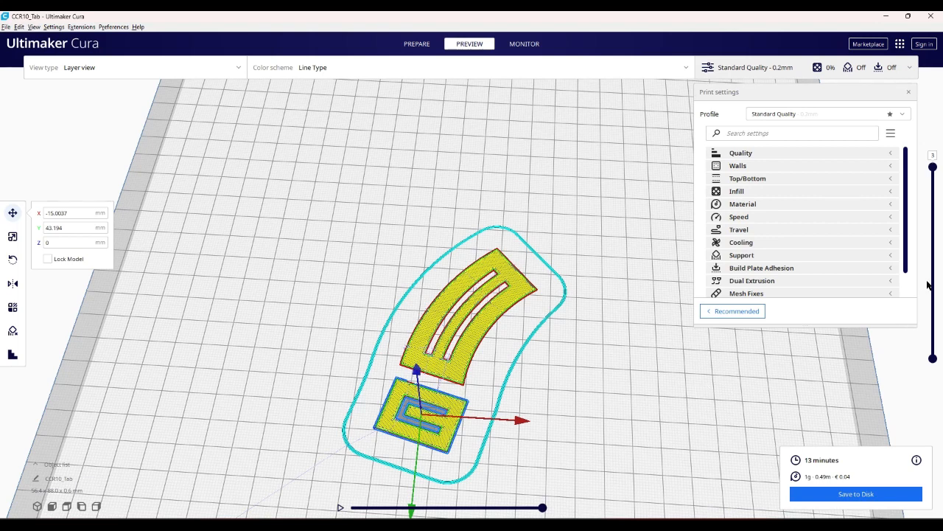
Limit the preview to layer 1 and run through its toolpath from the skirt to the end of the slot piece's fill.
left_click_drag(933, 167, 942, 380)
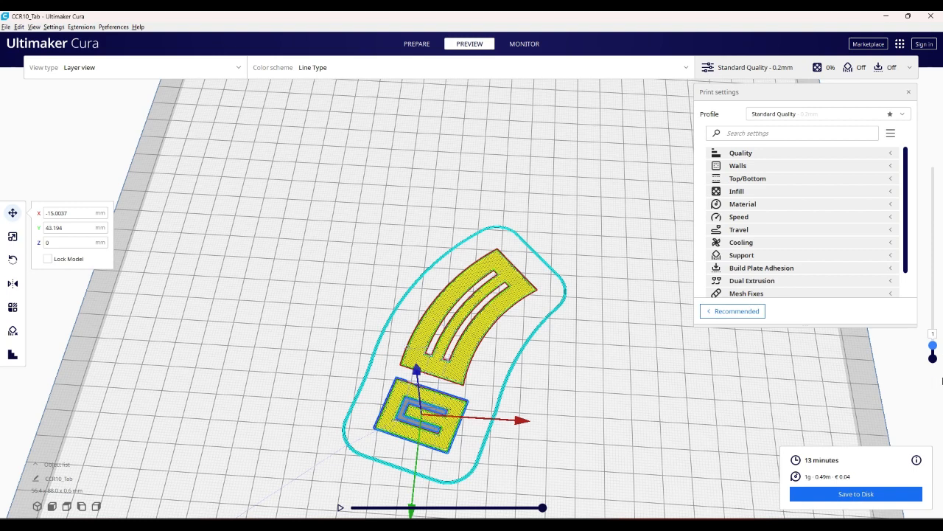
left_click(343, 508)
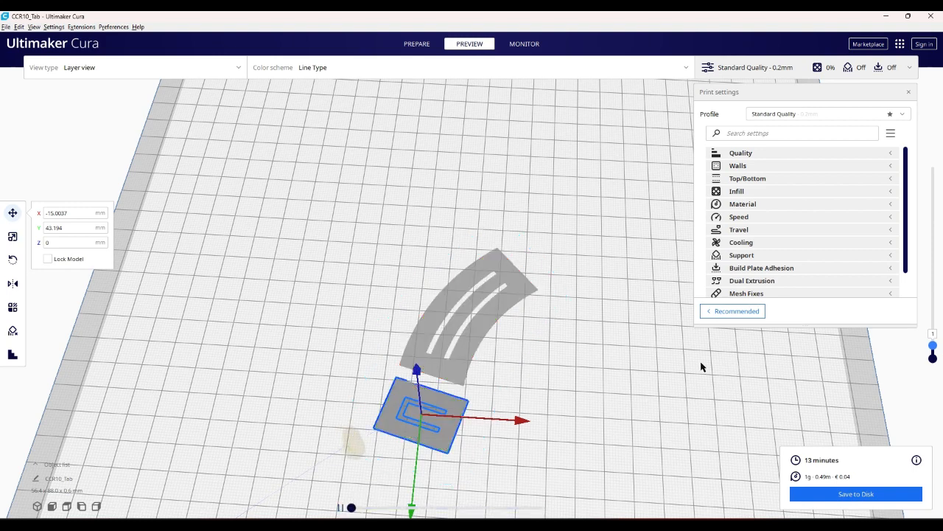
left_click(639, 381)
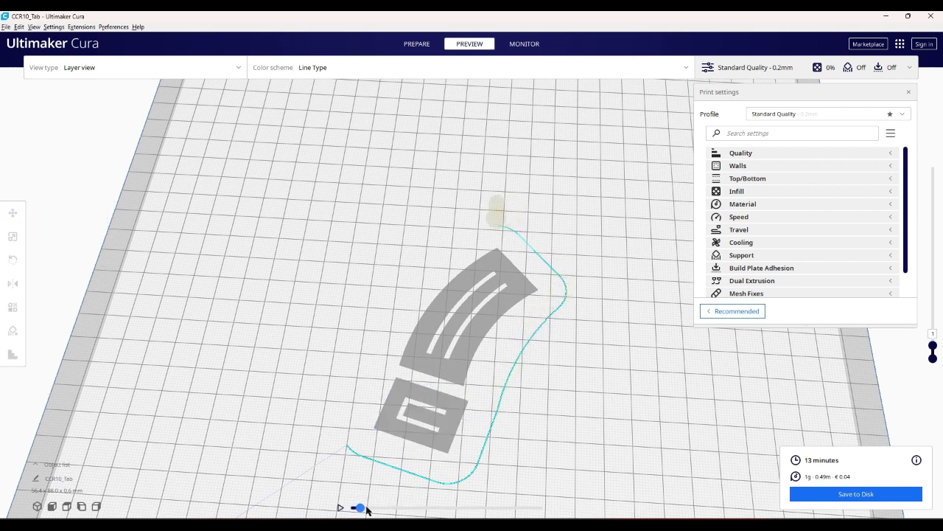
mouse_move(379, 513)
left_mouse_down()
mouse_move(558, 513)
mouse_move(507, 509)
left_mouse_up()
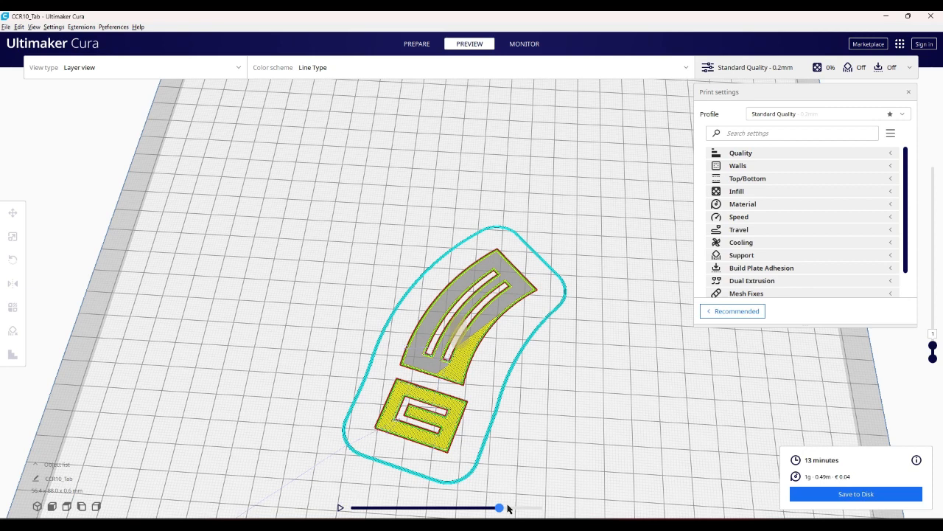
left_click_drag(507, 509, 509, 508)
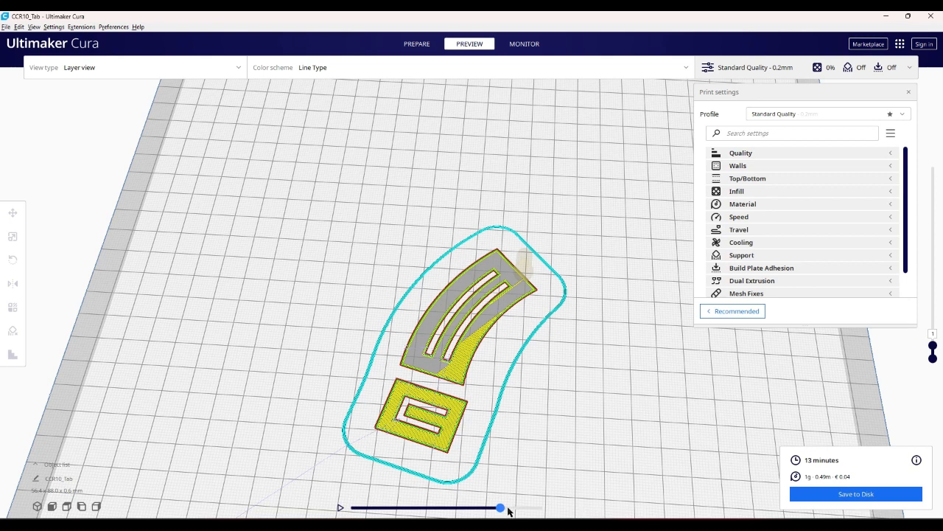
left_click_drag(508, 511, 514, 511)
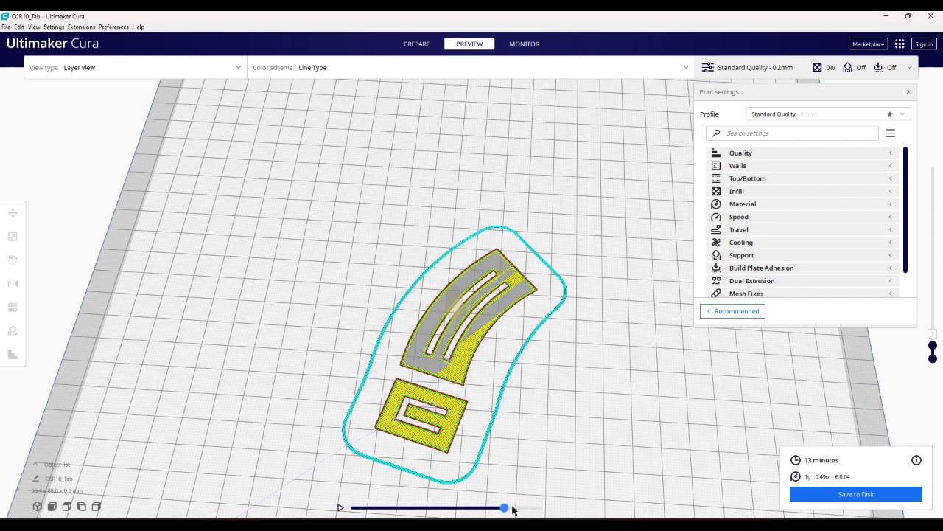
left_click_drag(513, 508, 522, 508)
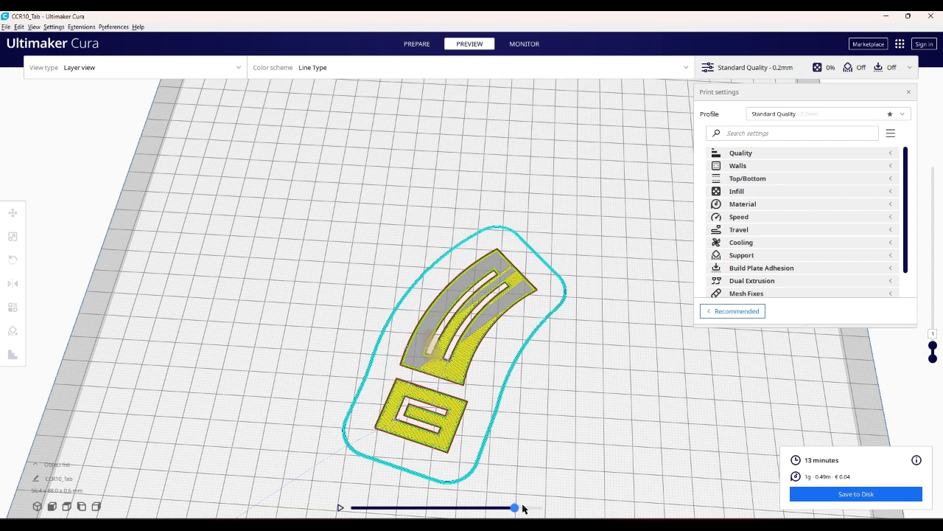
left_click_drag(523, 507, 547, 499)
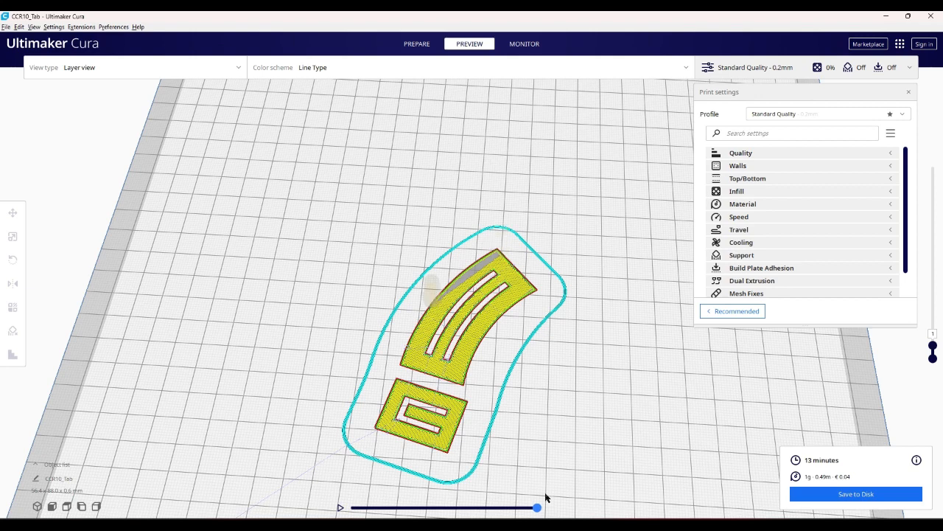
left_click_drag(546, 498, 552, 498)
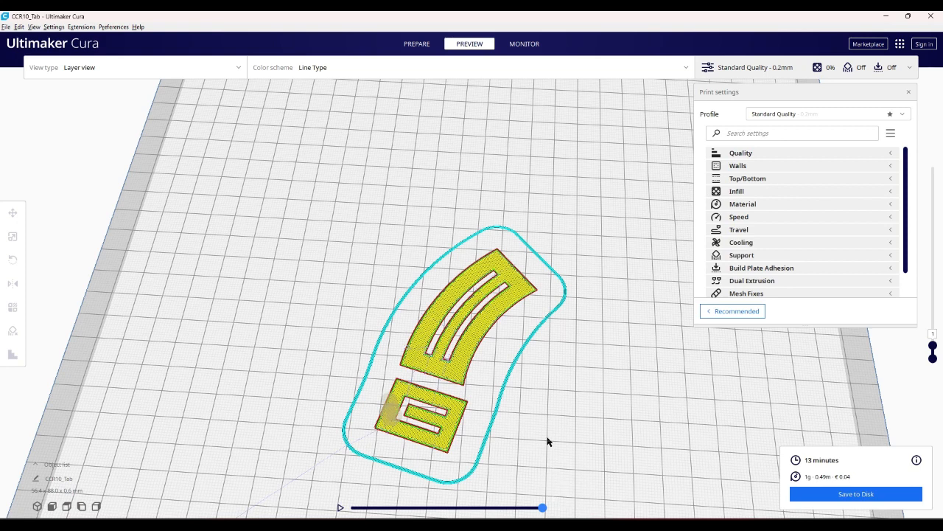
Rewind the layer 1 toolpath partway, examine the fill around the curved slots up close, and advance it to the end.
left_click_drag(542, 507, 506, 503)
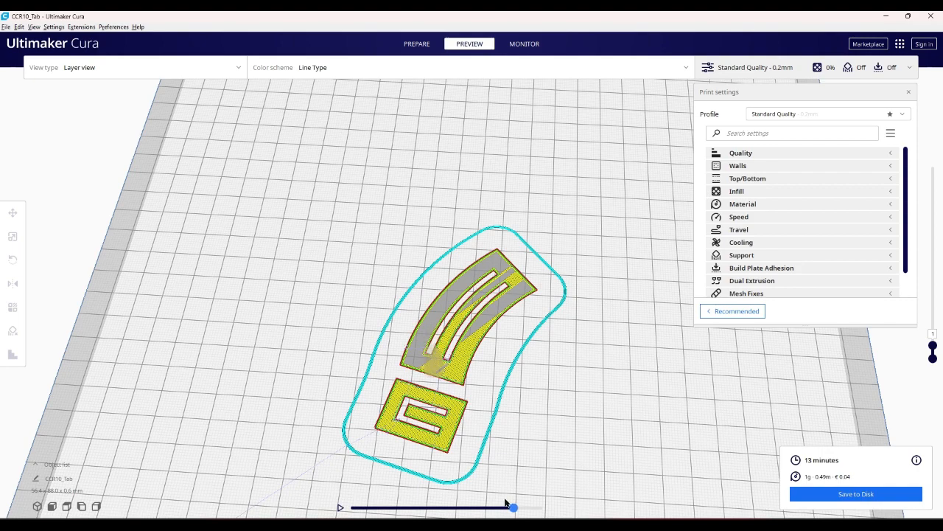
scroll(488, 421, "up", 8)
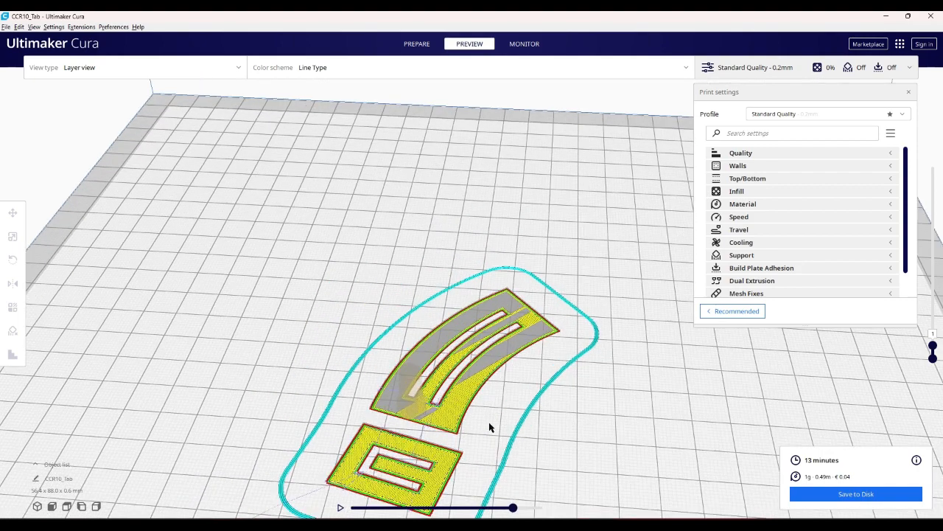
scroll(470, 411, "up", 3)
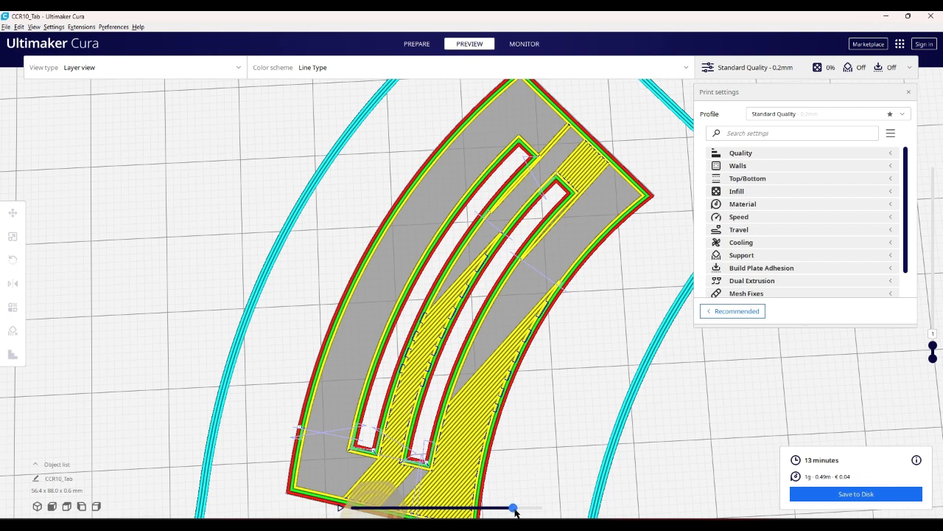
left_click_drag(520, 512, 524, 512)
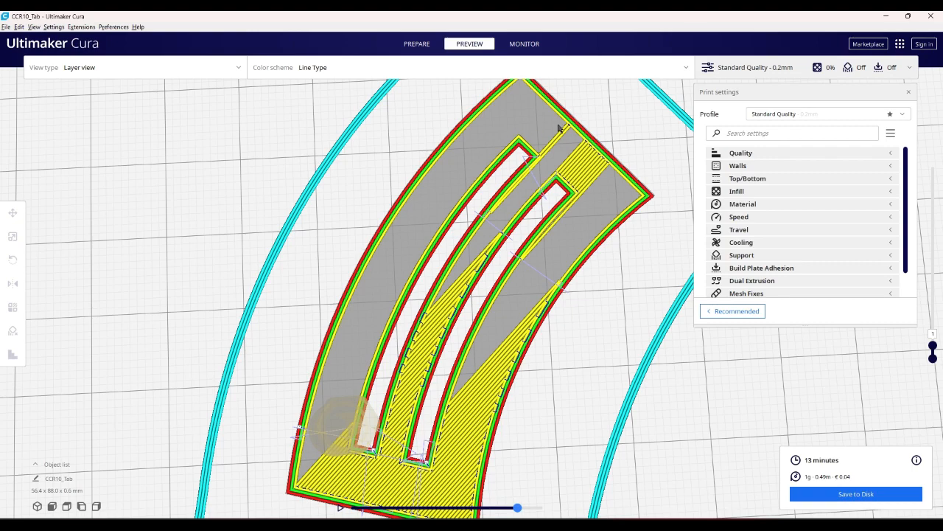
scroll(469, 221, "down", 5)
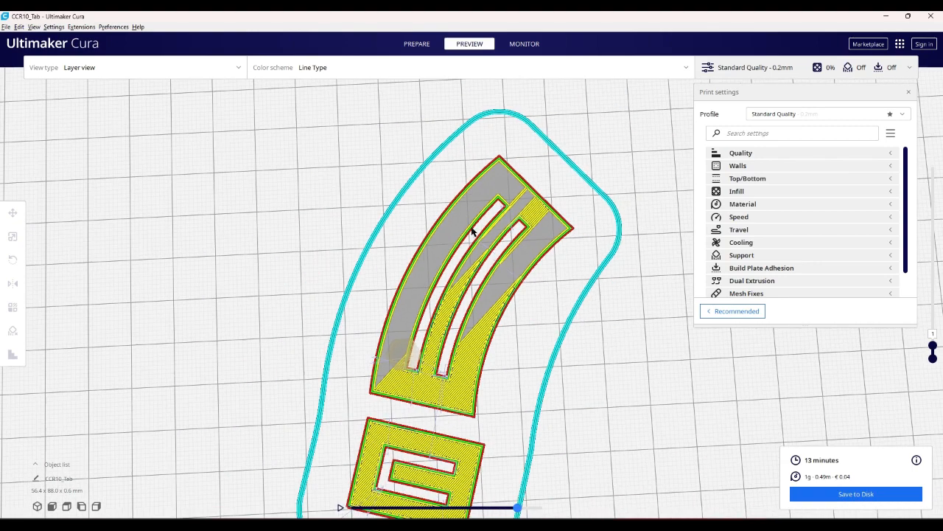
left_click_drag(520, 508, 557, 513)
scroll(563, 417, "down", 5)
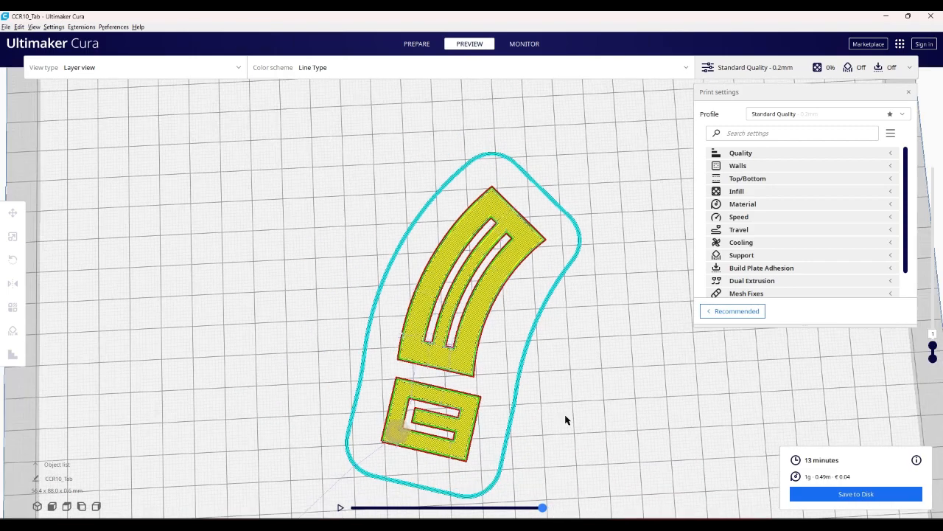
Isolate layer 2 in the preview and run through its toolpath from start to end.
right_click_drag(562, 413, 501, 301)
scroll(493, 353, "down", 6)
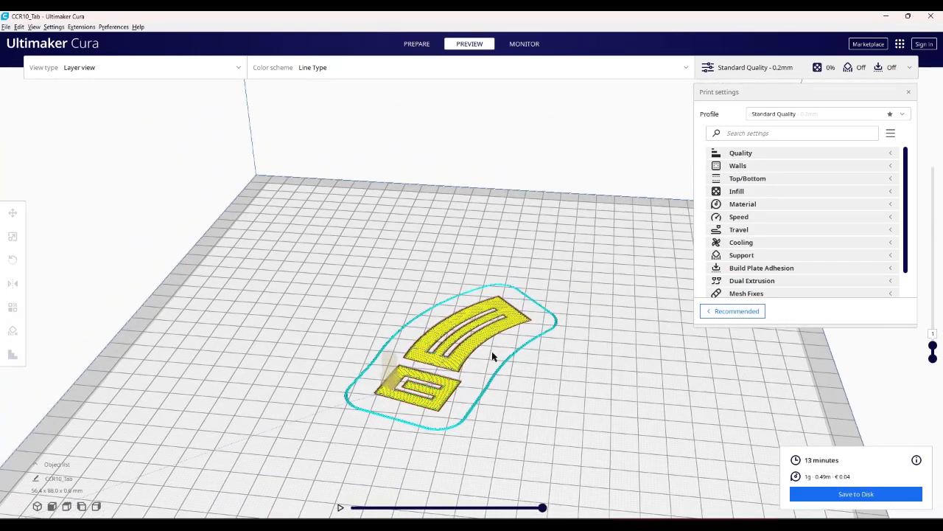
right_click_drag(495, 354, 509, 320)
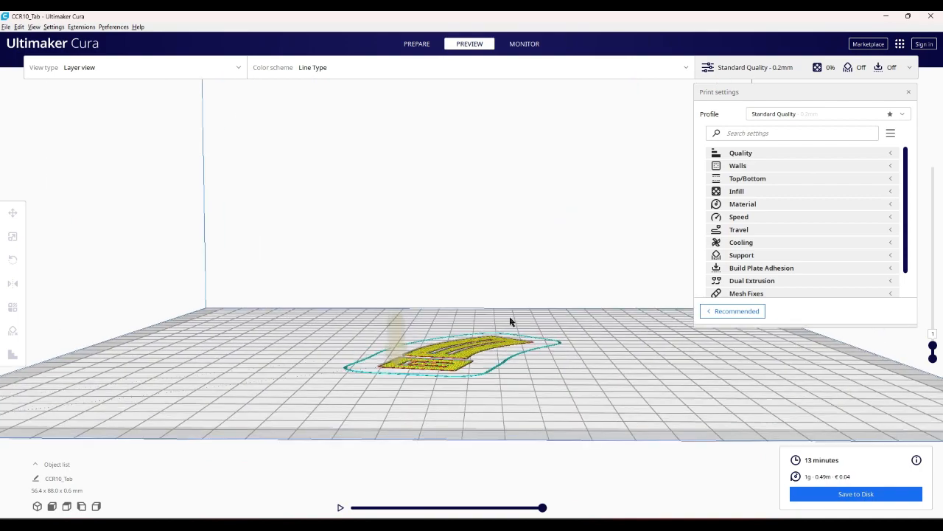
scroll(509, 320, "up", 6)
right_click_drag(523, 364, 514, 337)
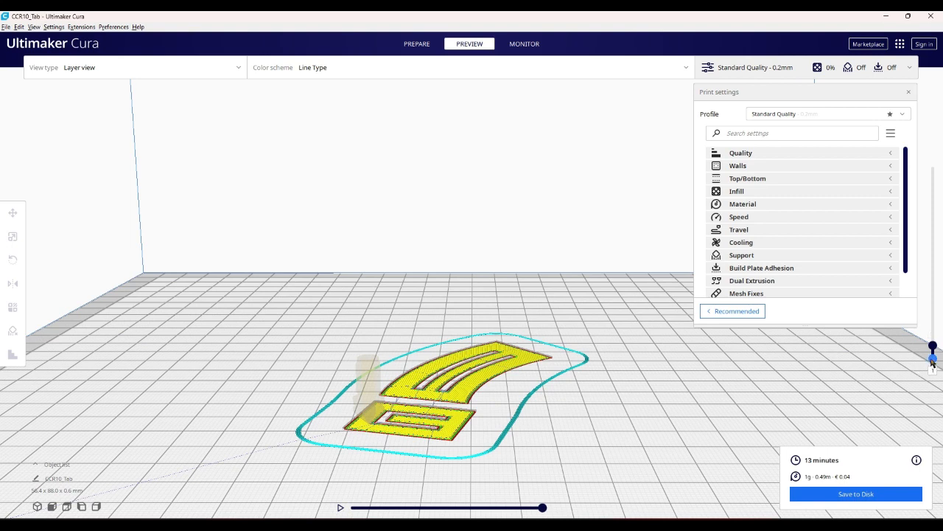
left_click_drag(933, 361, 935, 295)
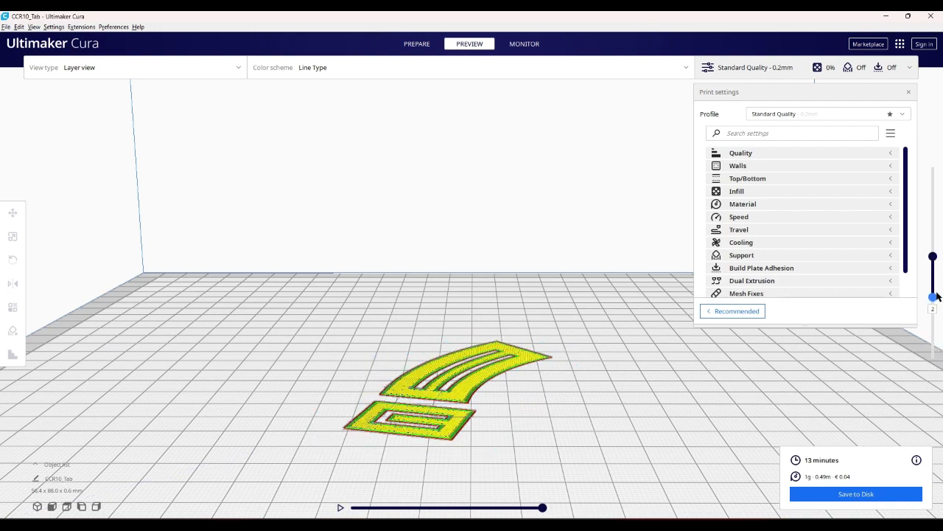
left_click(342, 508)
right_click_drag(480, 431, 491, 478)
scroll(495, 444, "down", 2)
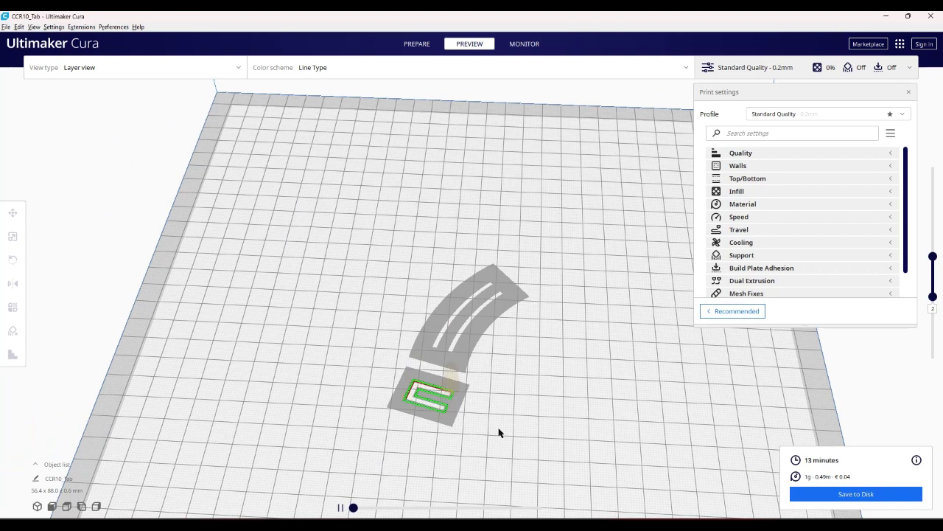
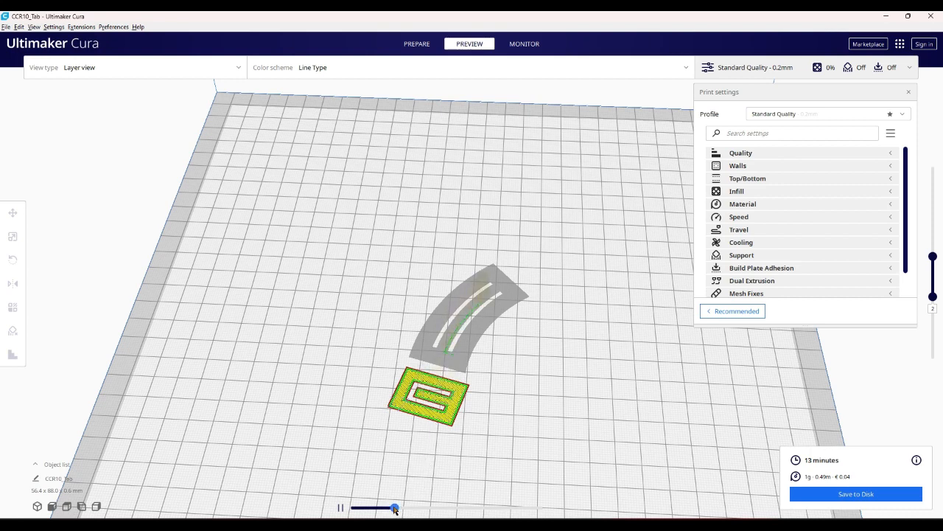
left_click_drag(395, 508, 506, 509)
left_click_drag(523, 509, 554, 513)
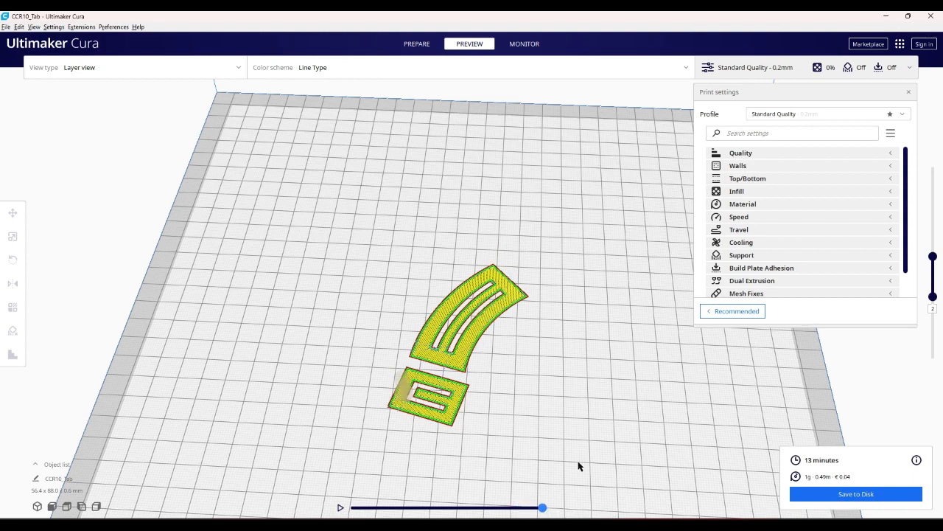
Examine layer 2 of both pieces from below and from above the build plate.
scroll(576, 457, "down", 6)
right_click_drag(548, 421, 501, 286)
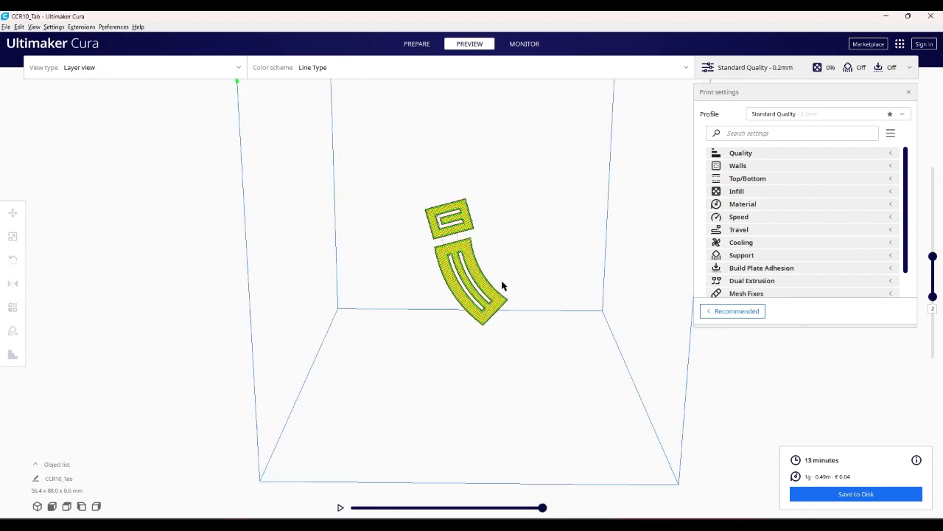
scroll(501, 286, "up", 5)
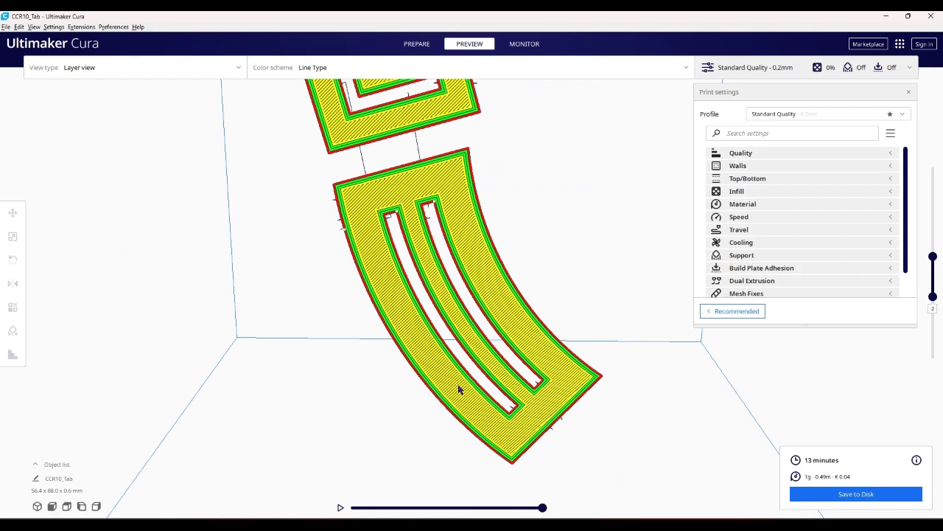
right_click_drag(445, 237, 462, 375)
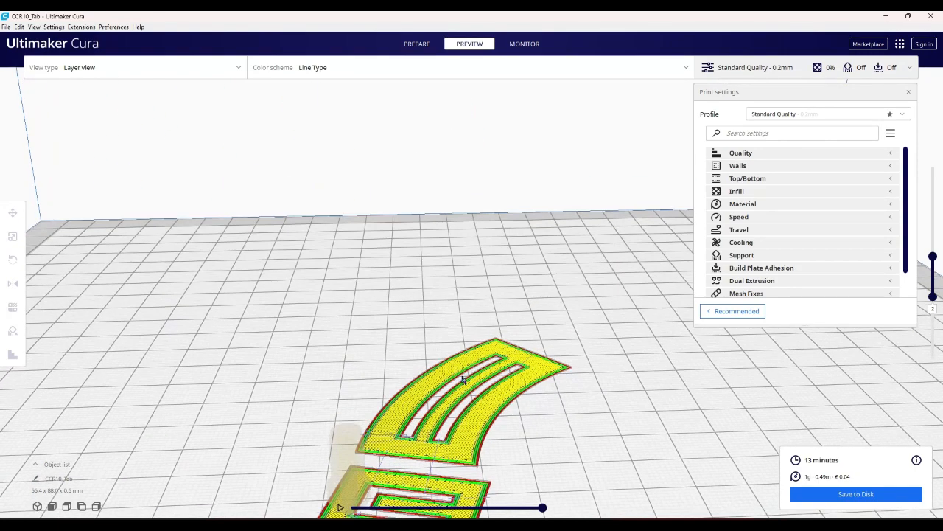
scroll(462, 375, "down", 5)
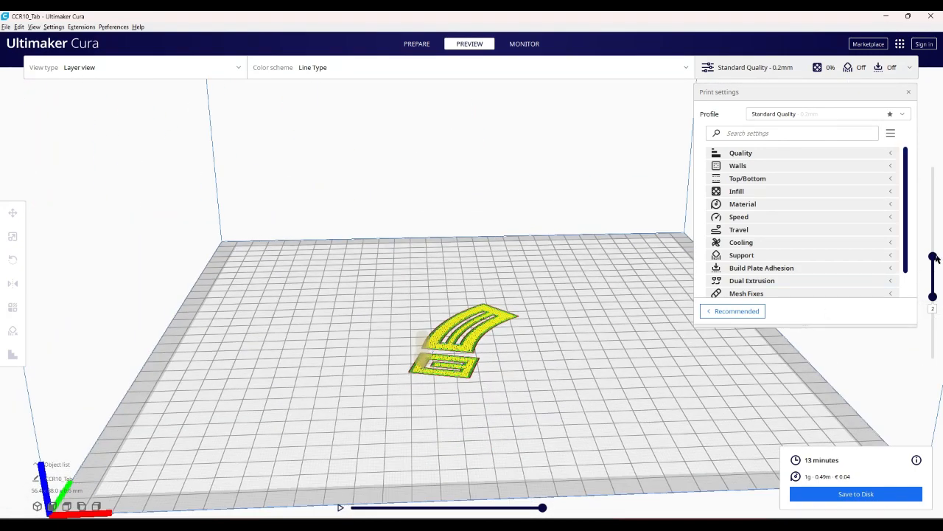
Restore the preview's layer range to layers 1 through 3 and show the whole build plate from above.
left_click_drag(933, 256, 933, 167)
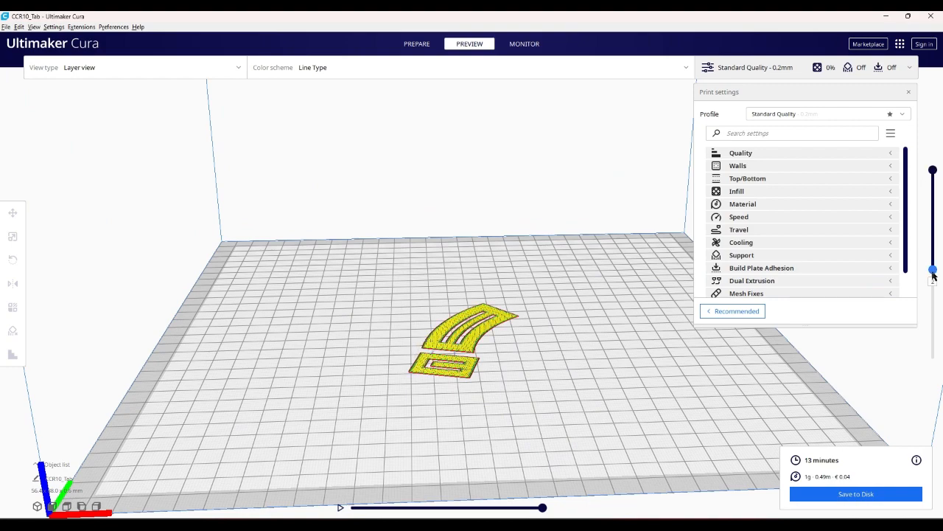
left_click_drag(933, 296, 933, 358)
right_click_drag(622, 384, 621, 455)
scroll(604, 435, "down", 3)
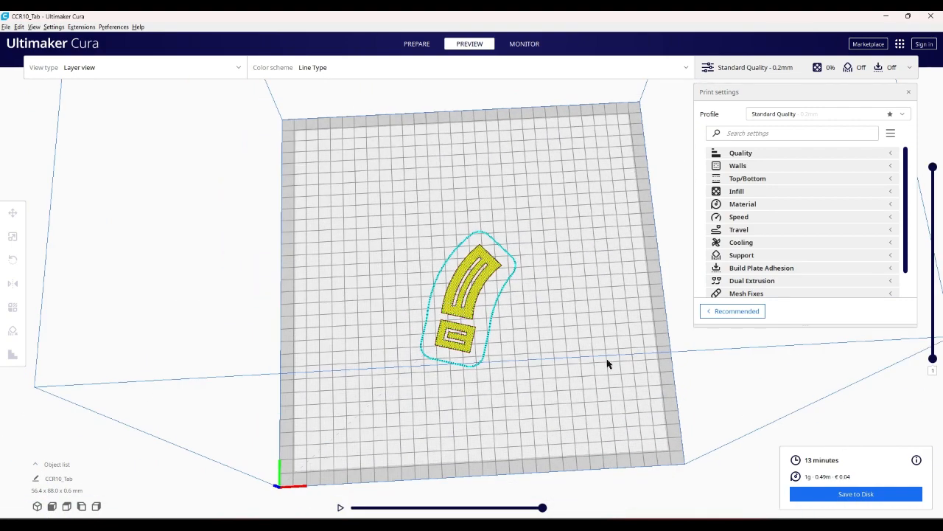
Start saving the sliced G-code to disk, and create and open a "Folding Fan" folder inside SD Card Backup > Miscelaneous.
left_click(856, 494)
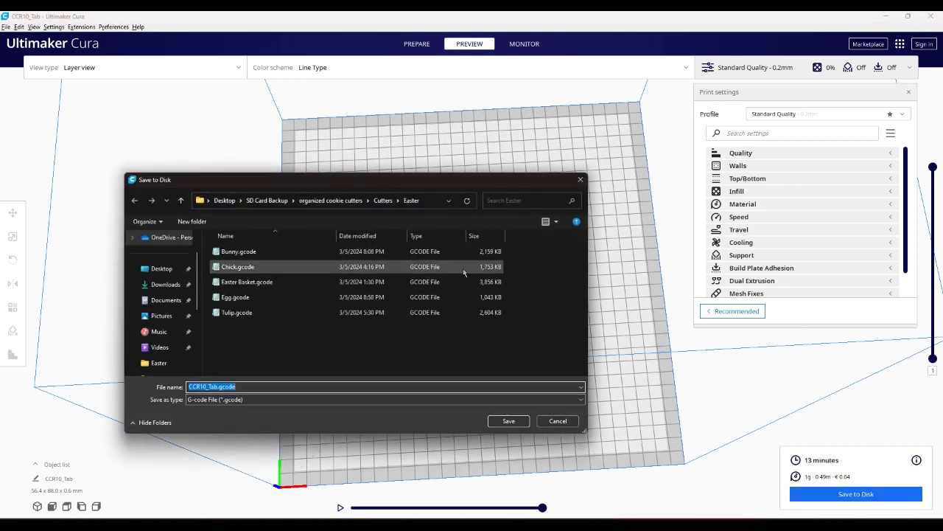
left_click(254, 200)
double_click(243, 327)
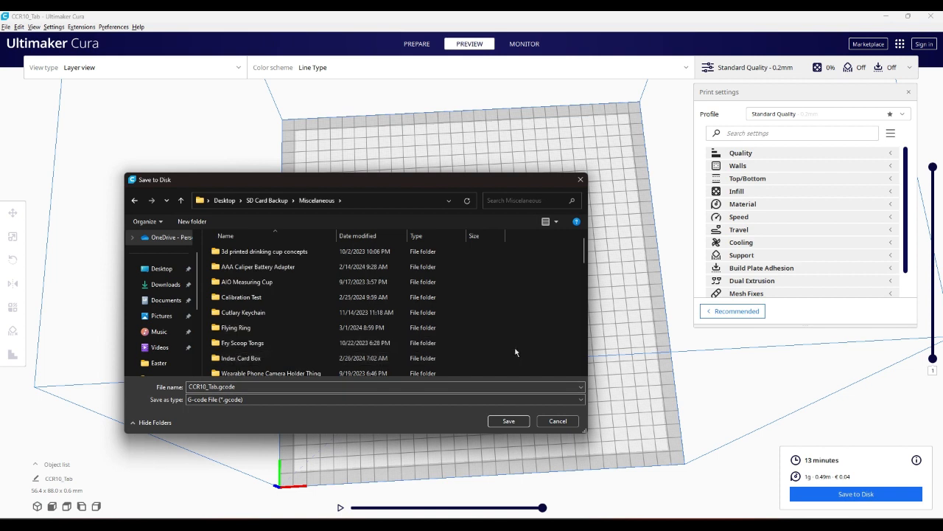
right_click(538, 344)
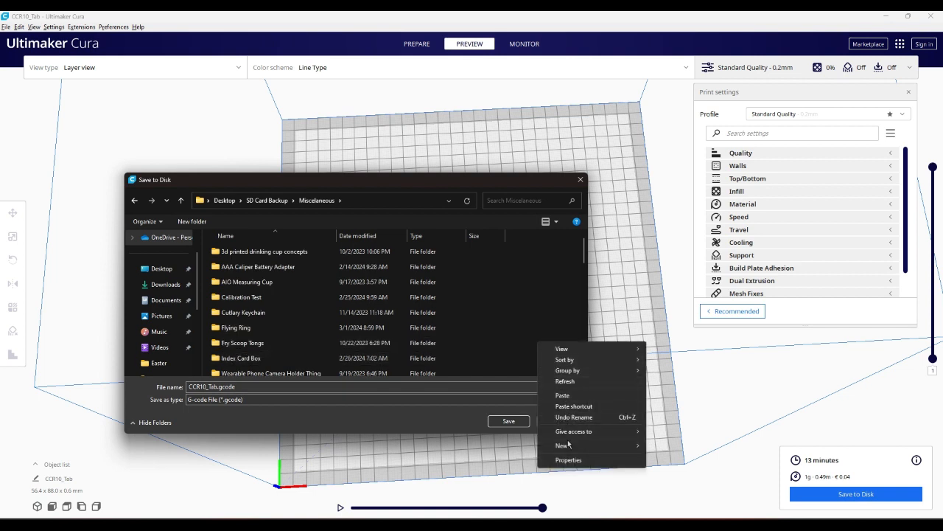
mouse_move(570, 446)
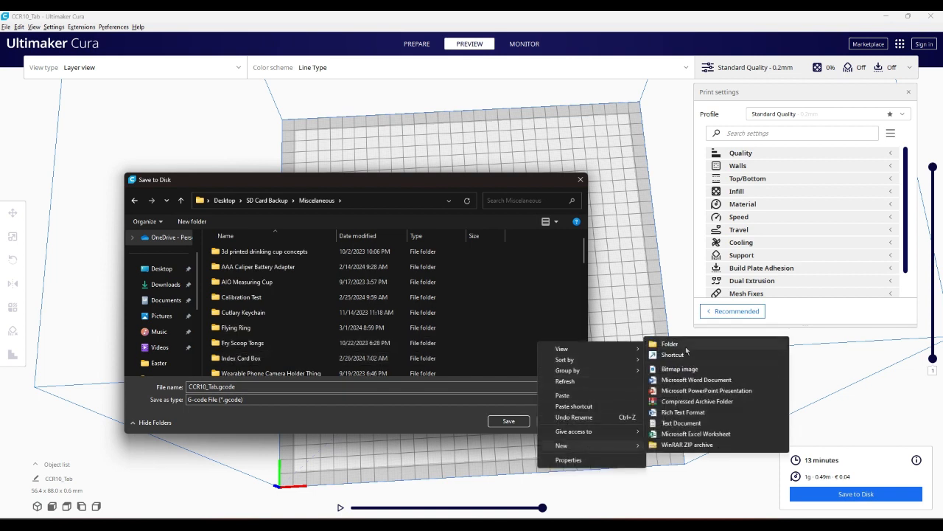
left_click(686, 347)
type("Folding Fan")
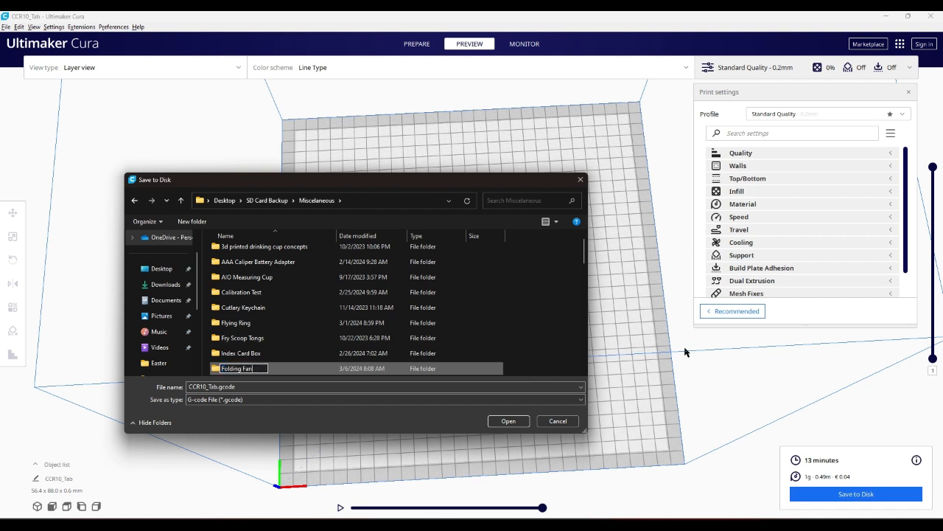
key("Return")
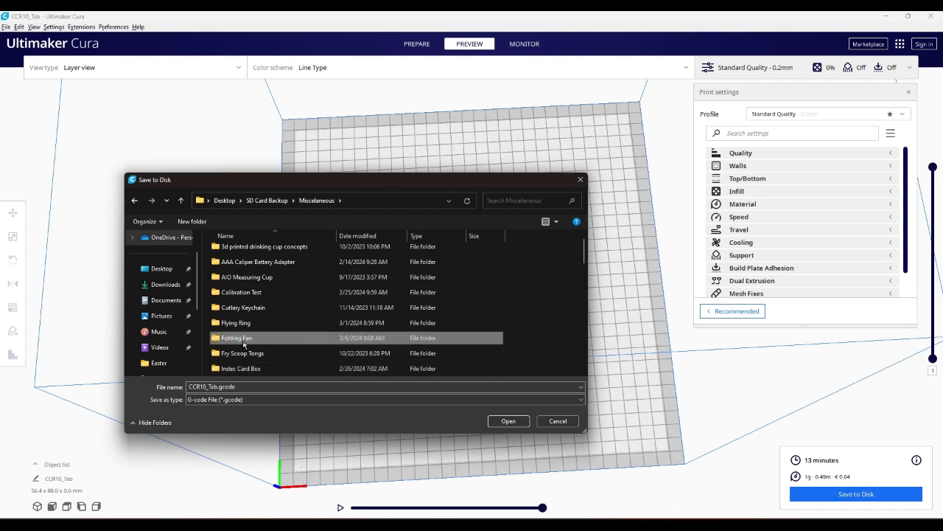
double_click(237, 339)
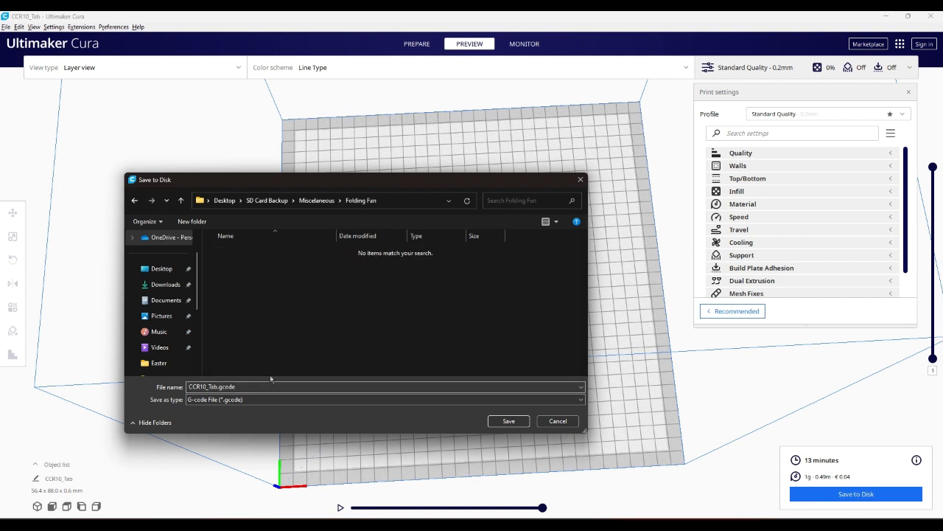
Create a subfolder named "Tests" inside the Folding Fan folder and open it.
right_click(296, 329)
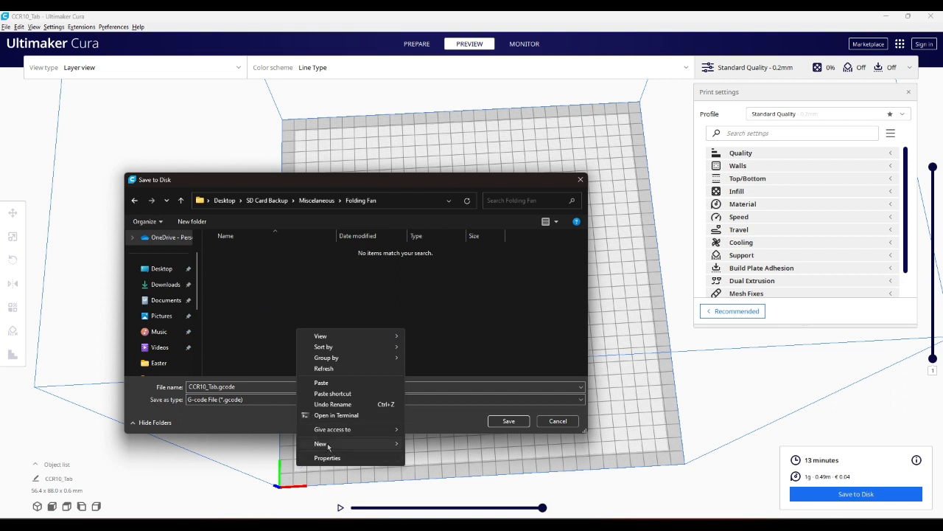
mouse_move(328, 444)
left_click(431, 342)
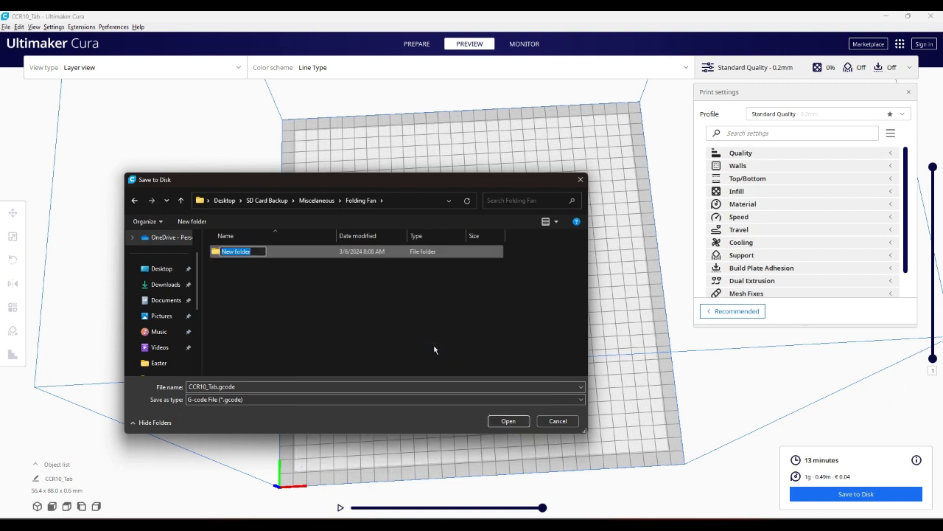
type("Tests")
key("Return")
double_click(247, 252)
Save the G-code file as "Tab and Slot" in the Tests folder and dismiss the save notification.
left_click(253, 386)
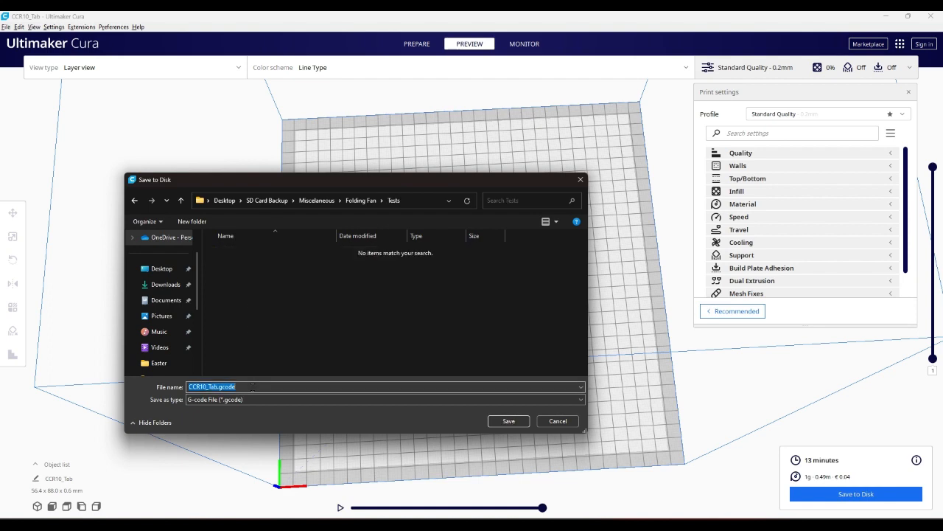
type("Tab and")
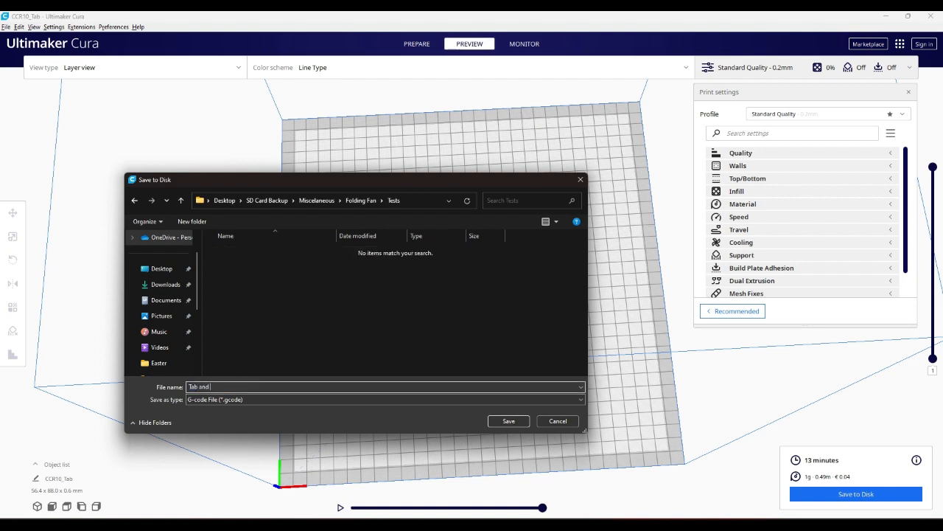
type(" Slot")
key("Return")
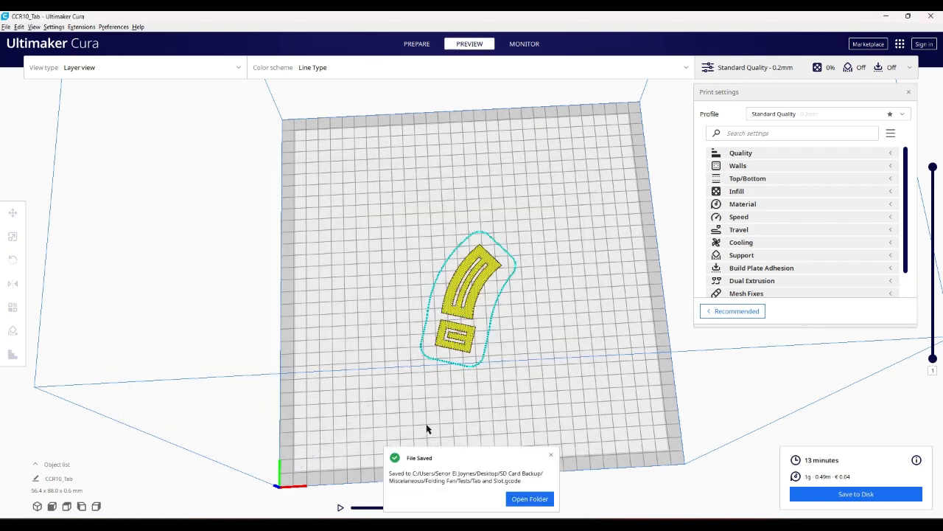
left_click(550, 457)
Examine the sliced slot and tab pieces up close, at a low angle, and in view of the whole build plate.
scroll(509, 410, "up", 10)
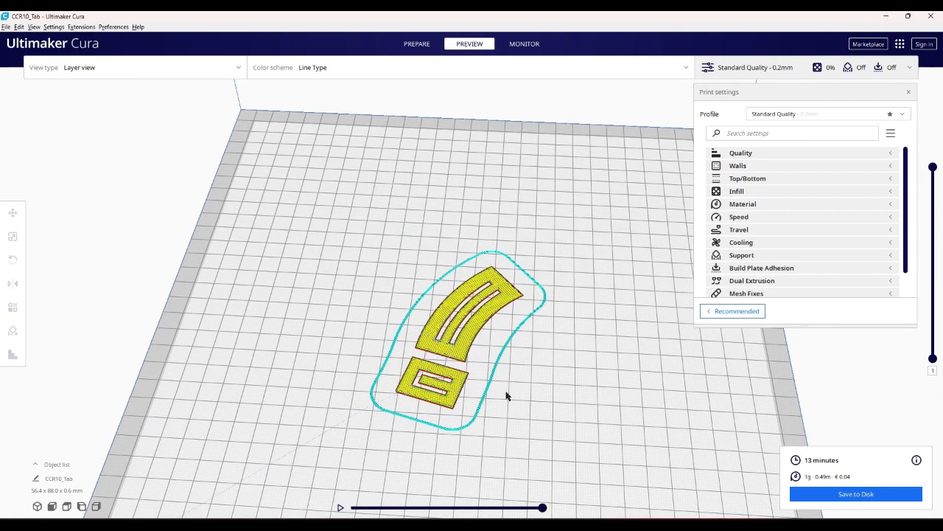
scroll(454, 410, "up", 2)
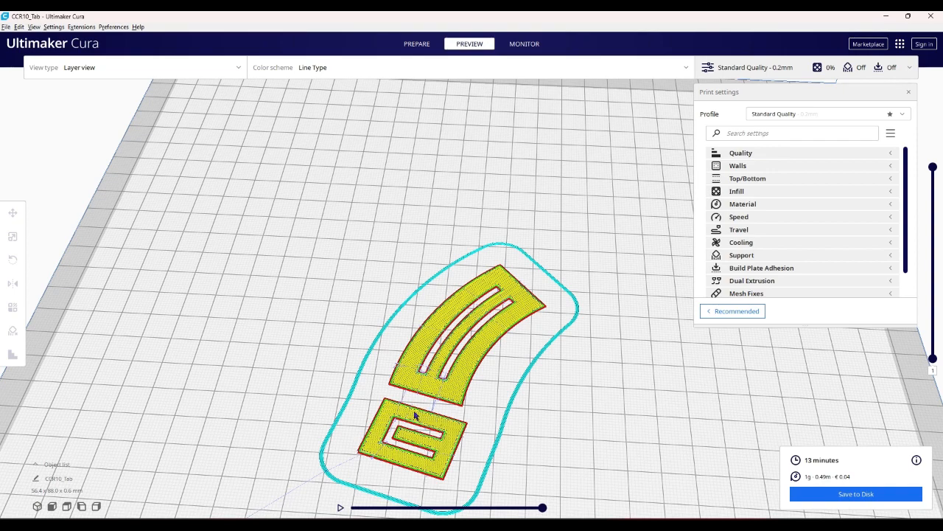
scroll(514, 461, "down", 5)
scroll(437, 442, "up", 8)
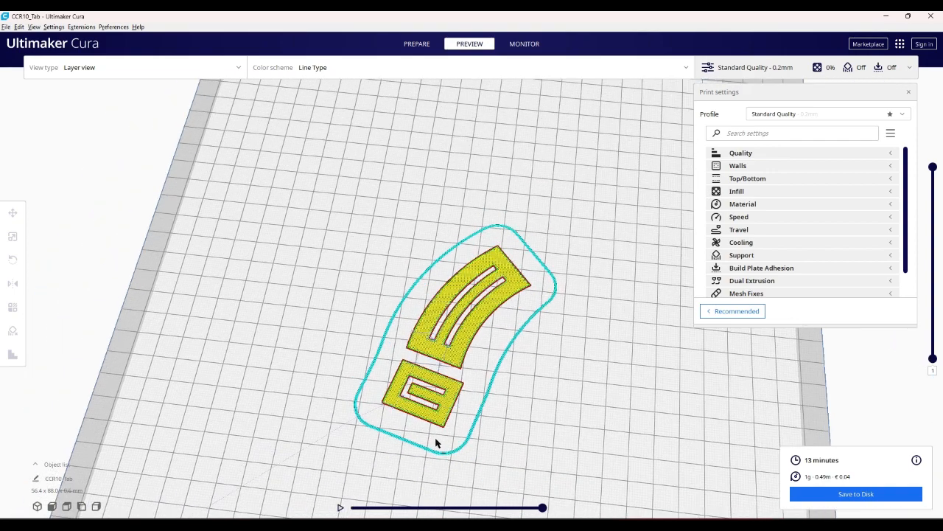
scroll(437, 442, "down", 1)
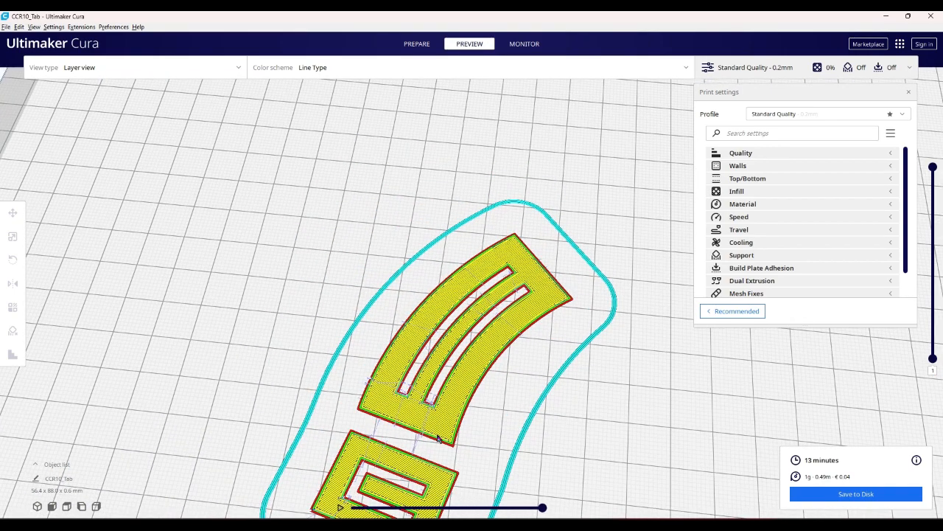
scroll(440, 434, "down", 2)
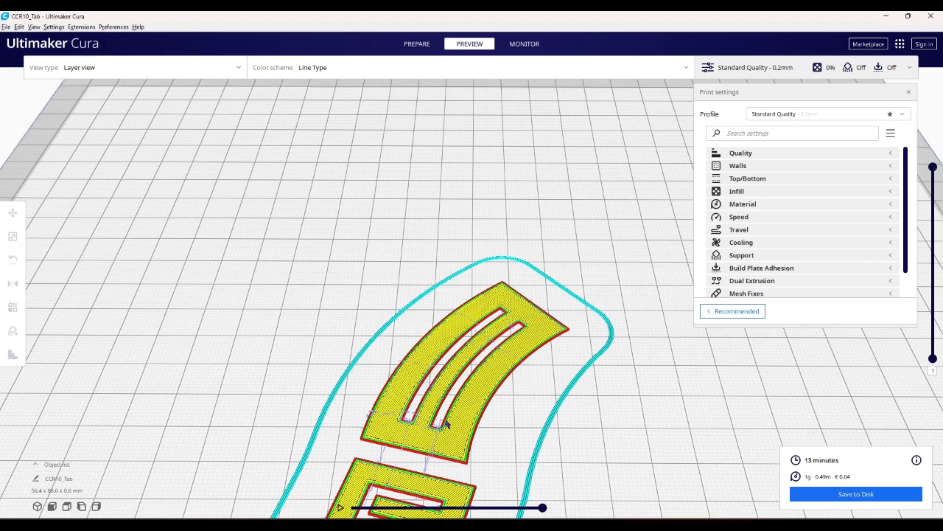
right_click_drag(446, 422, 489, 377)
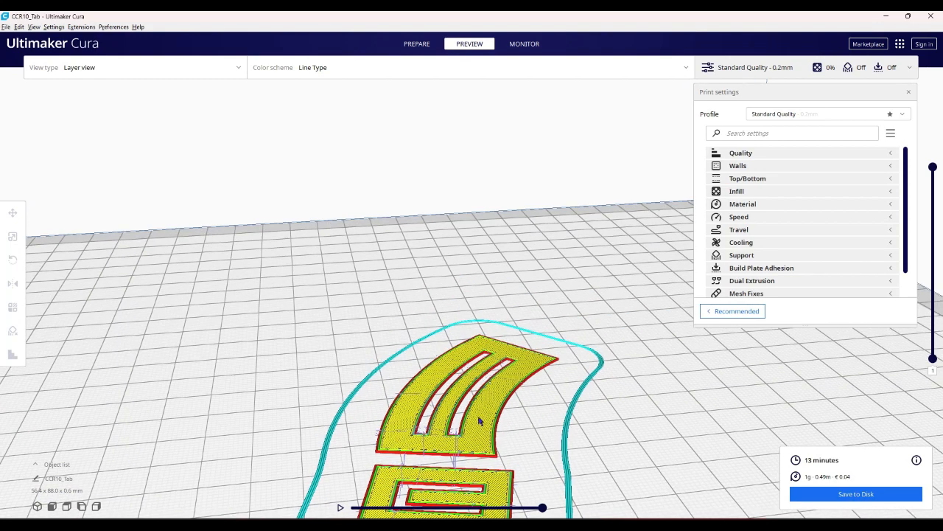
scroll(483, 420, "down", 5)
scroll(451, 445, "down", 8)
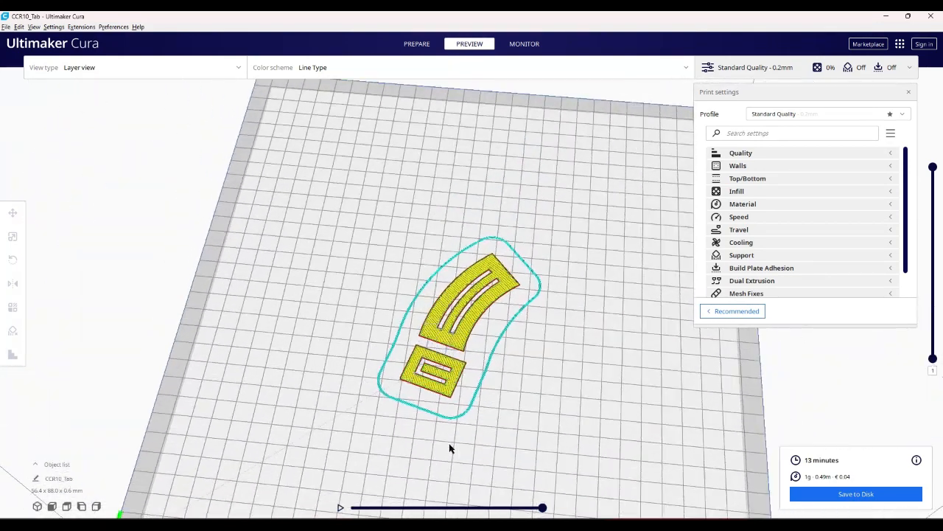
scroll(459, 438, "down", 2)
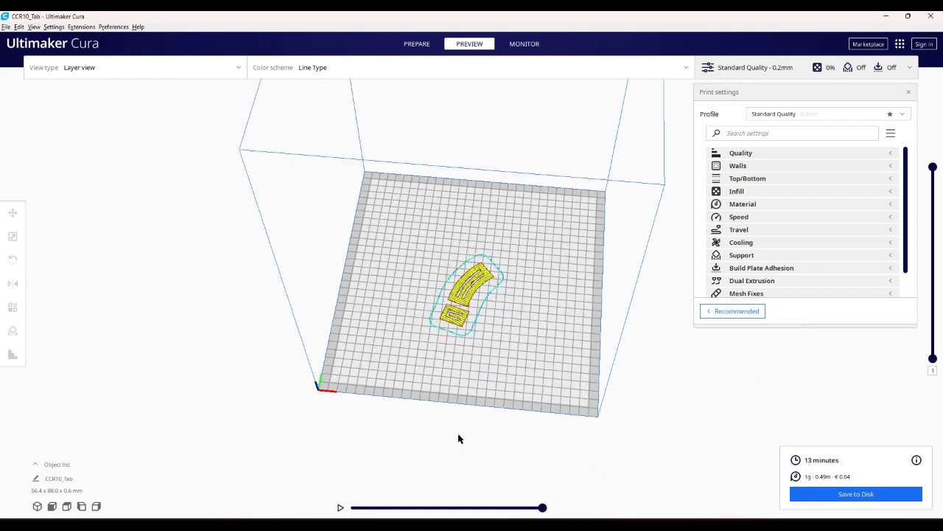
scroll(465, 426, "up", 6)
right_click_drag(462, 425, 452, 409)
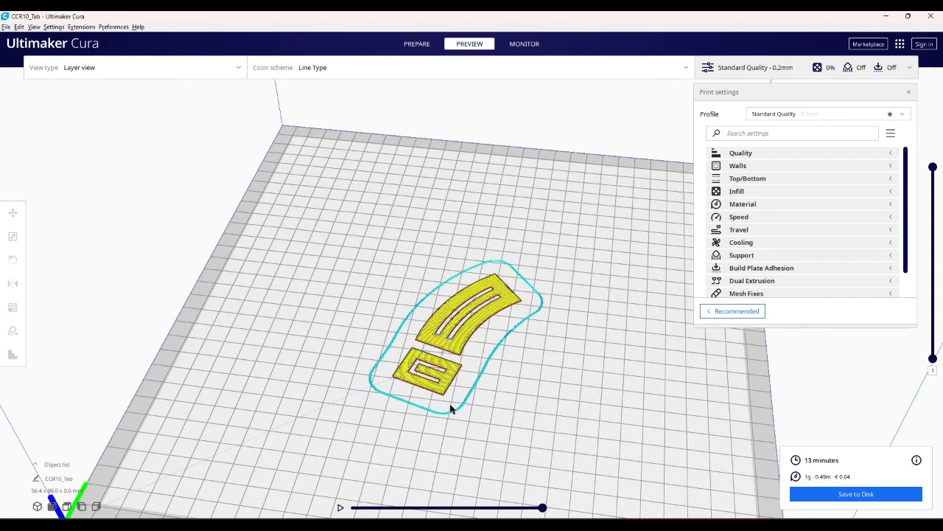
scroll(454, 413, "down", 3)
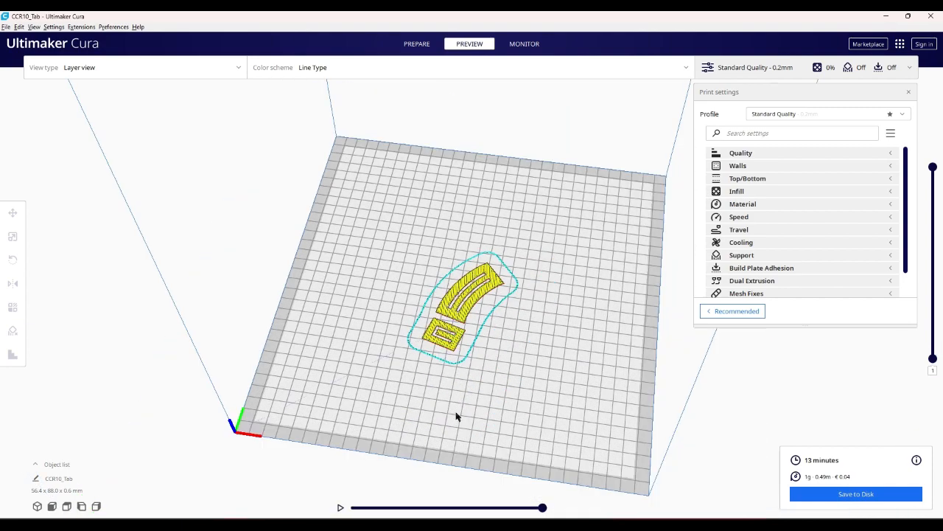